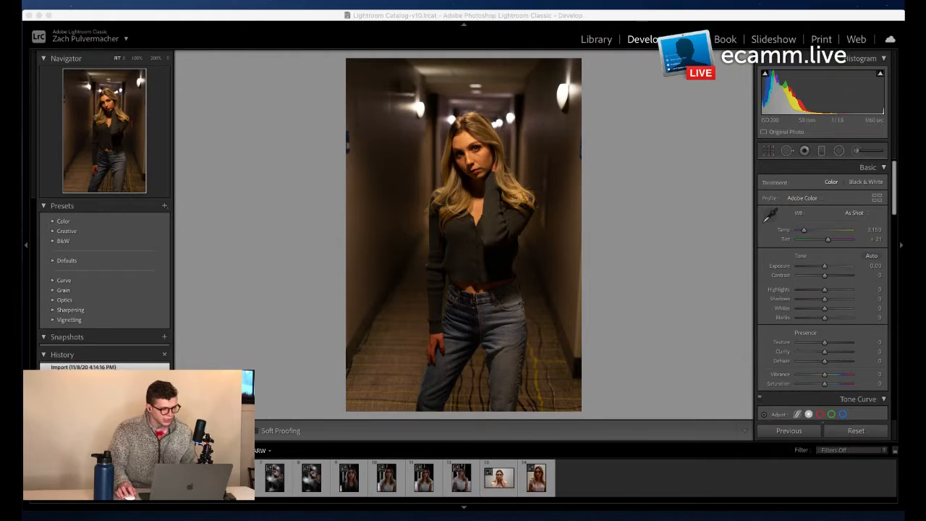
Step: Raise the portrait's Exposure to +0.20 and lower its Contrast to -16
click(284, 272)
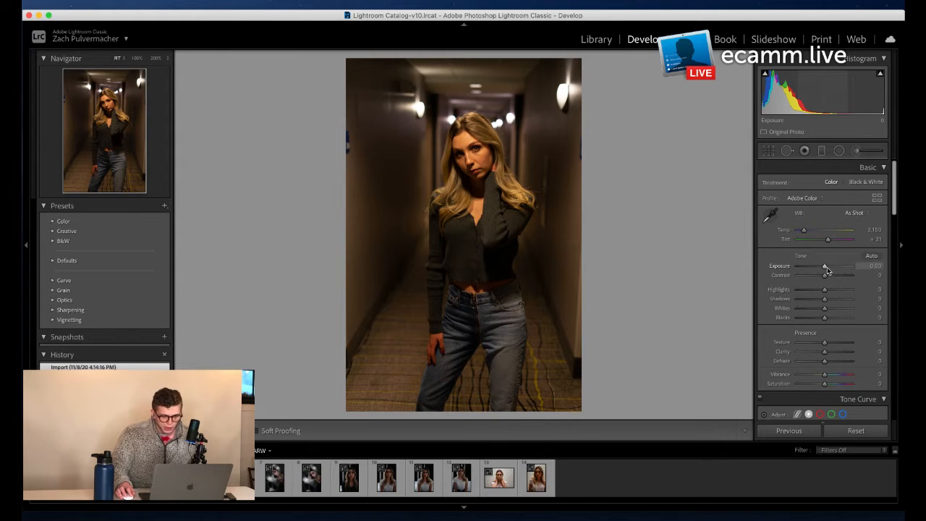
drag(824, 269, 824, 269)
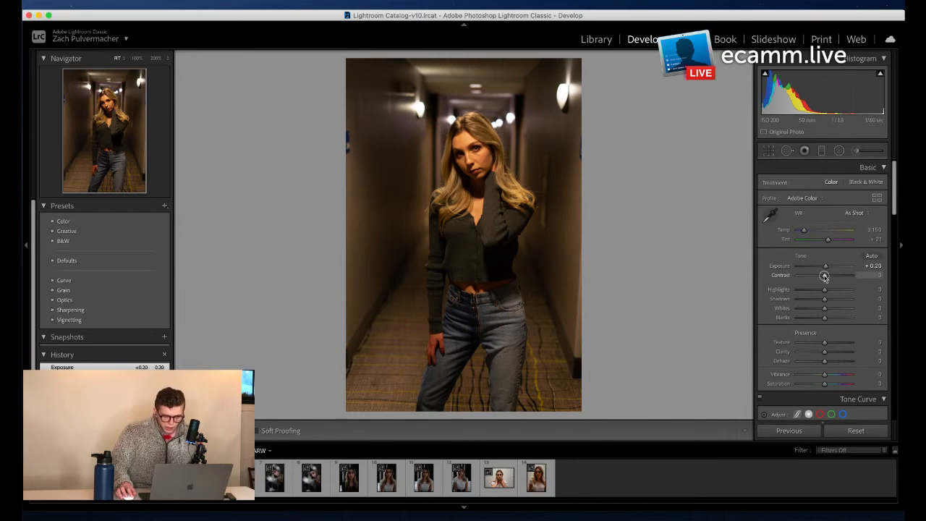
drag(824, 276, 821, 277)
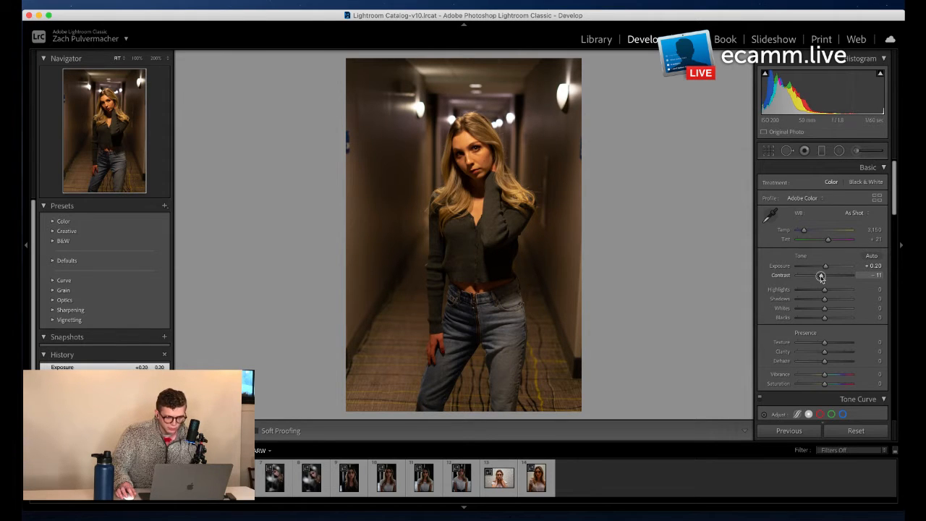
mouse_move(820, 277)
mouse_down()
mouse_move(857, 276)
mouse_move(826, 279)
mouse_up()
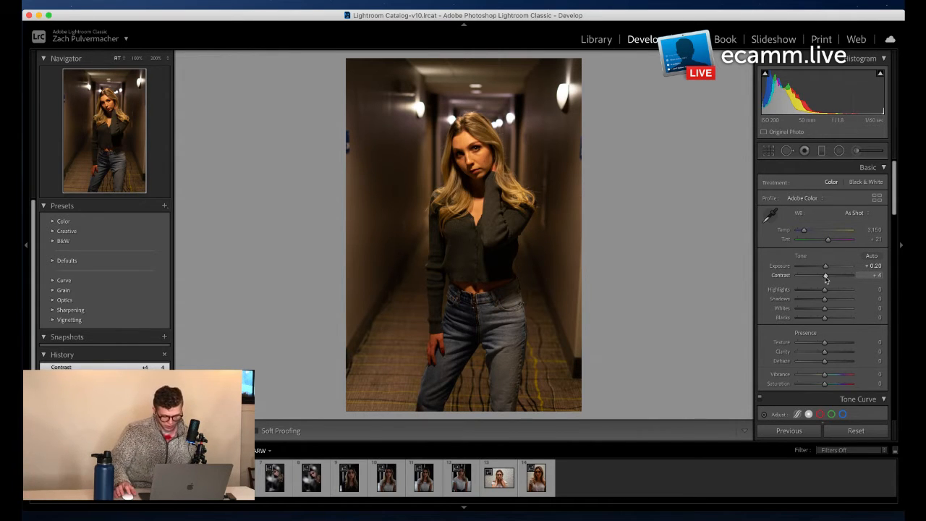
drag(825, 278, 820, 280)
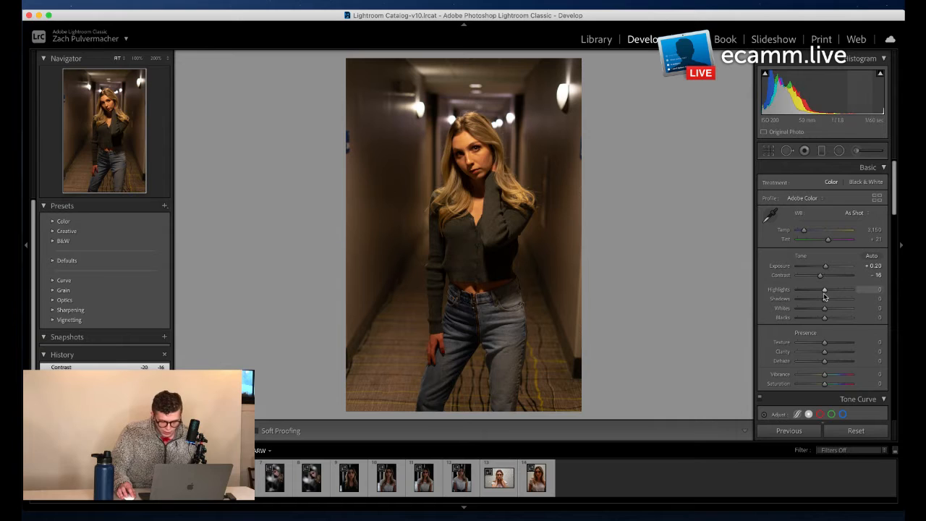
Step: Set Highlights to +4, Shadows to -15, Whites to +7 and Blacks to -6
drag(824, 292, 820, 306)
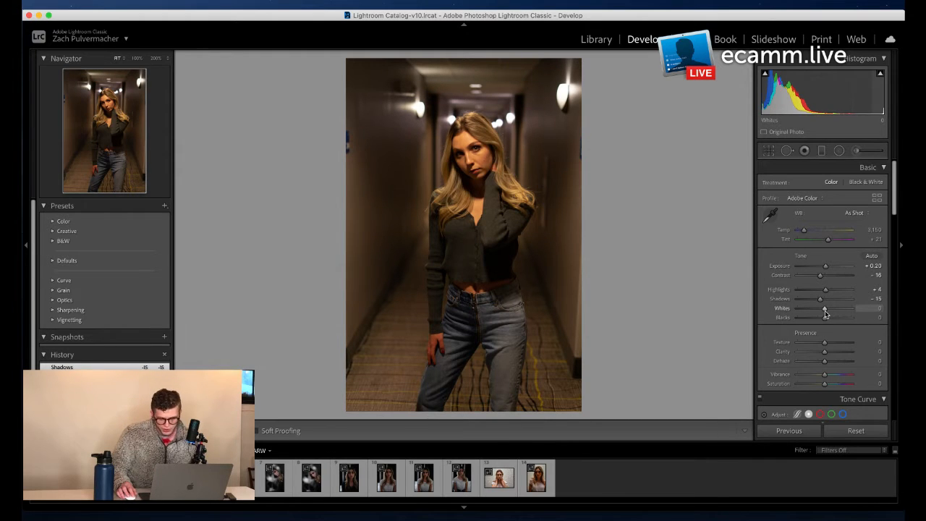
drag(824, 312, 825, 312)
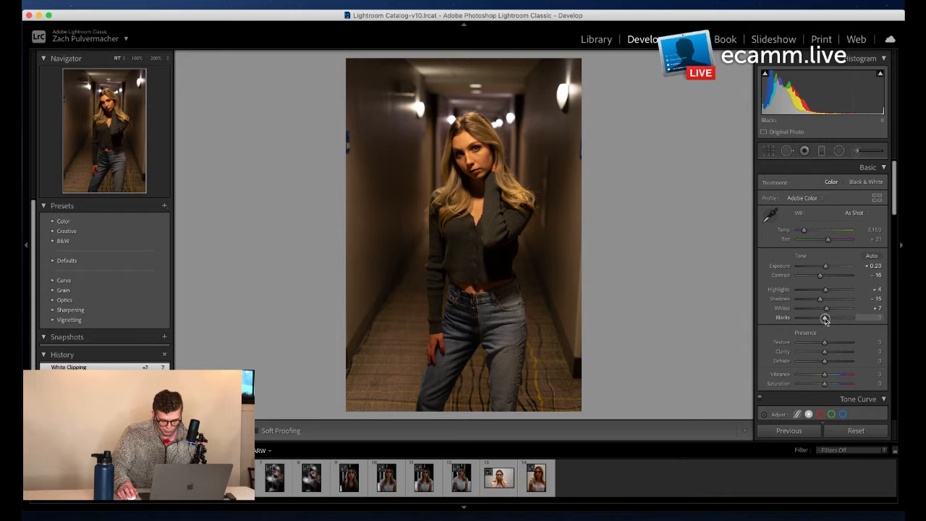
drag(826, 320, 823, 320)
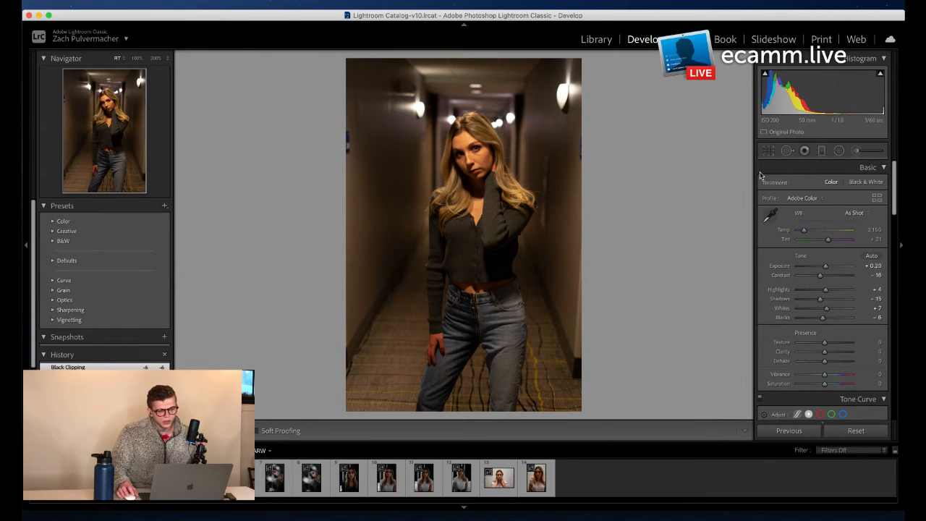
Step: Start cropping the portrait, rotating it to an angle of -0.71 and choosing the 4 x 5 / 8 x 10 aspect ratio
click(768, 150)
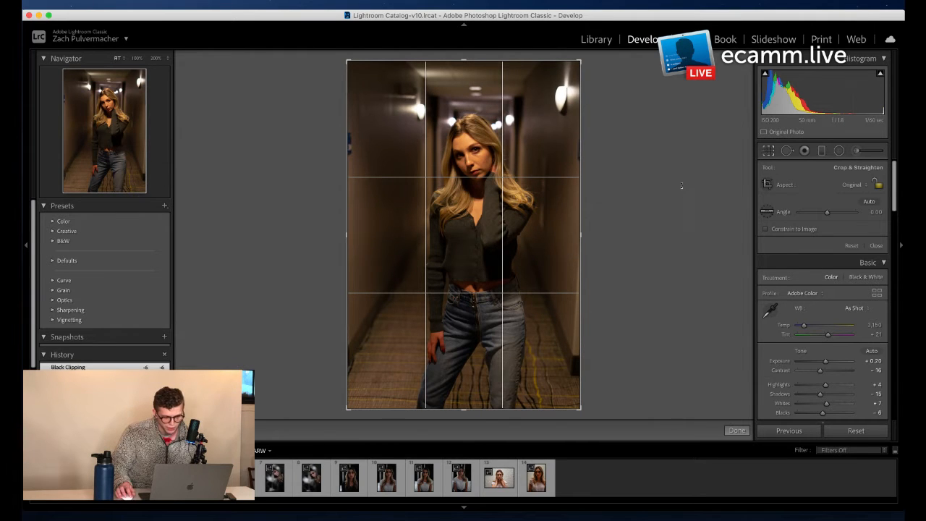
drag(683, 186, 682, 183)
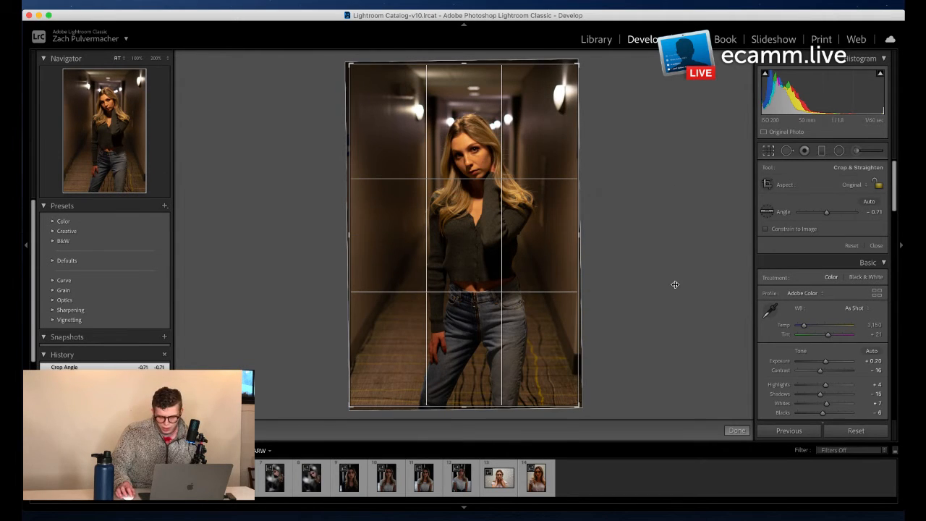
click(849, 185)
click(861, 218)
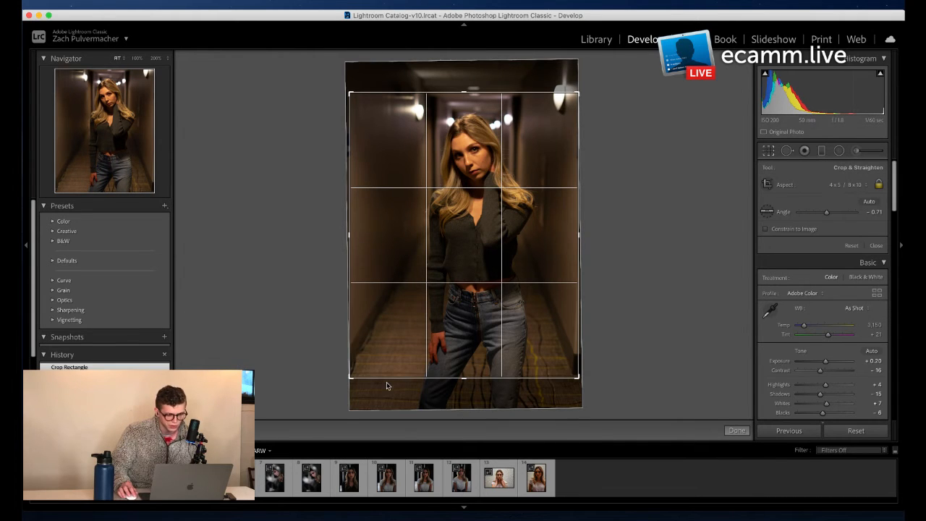
Step: Reposition the photo within the crop frame, rotate it to an angle of -1.23 and apply the crop
drag(457, 333, 458, 340)
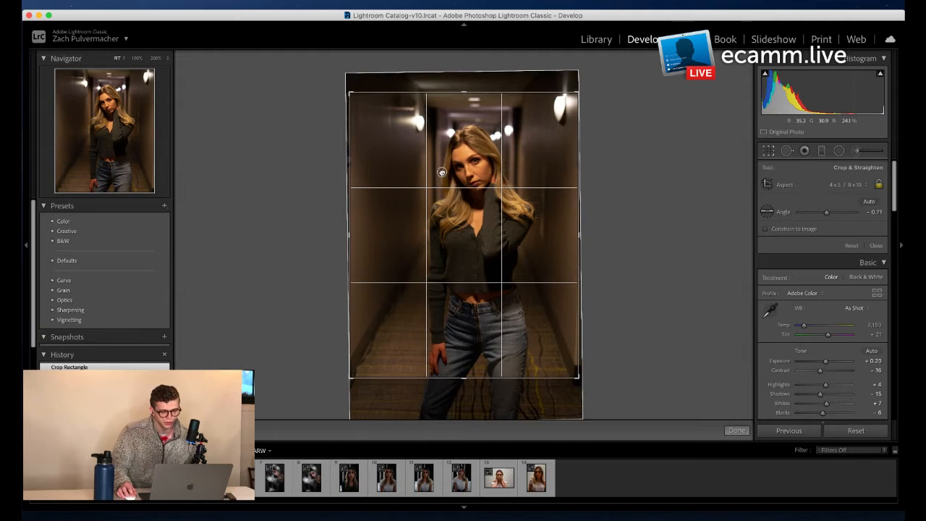
drag(438, 177, 442, 169)
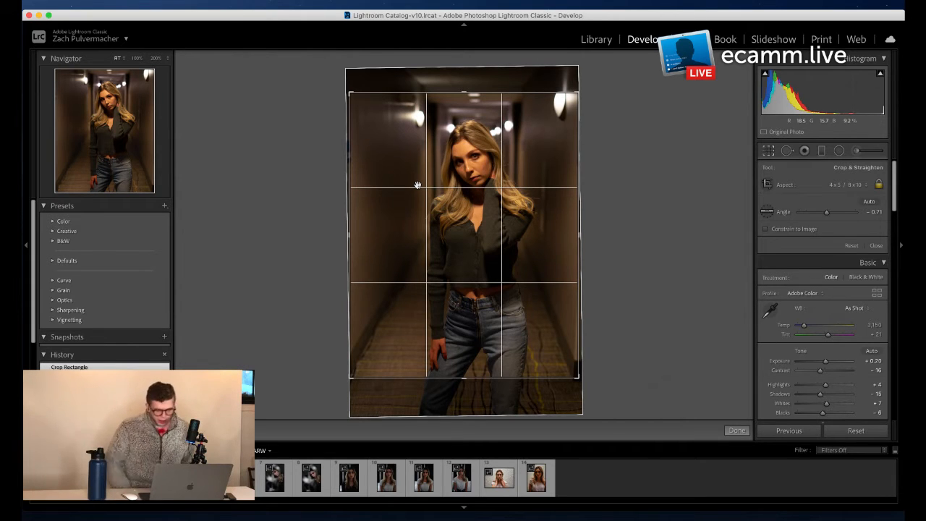
drag(418, 186, 418, 189)
drag(658, 189, 659, 186)
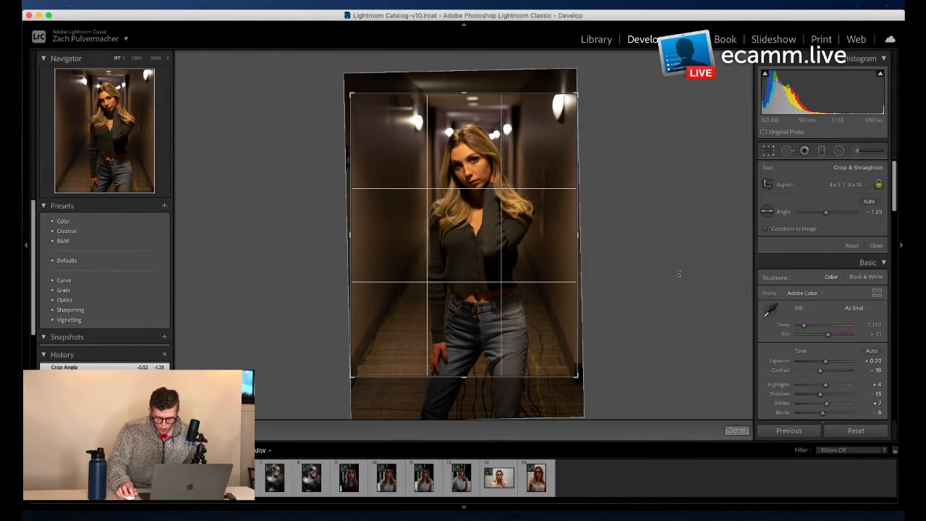
click(736, 430)
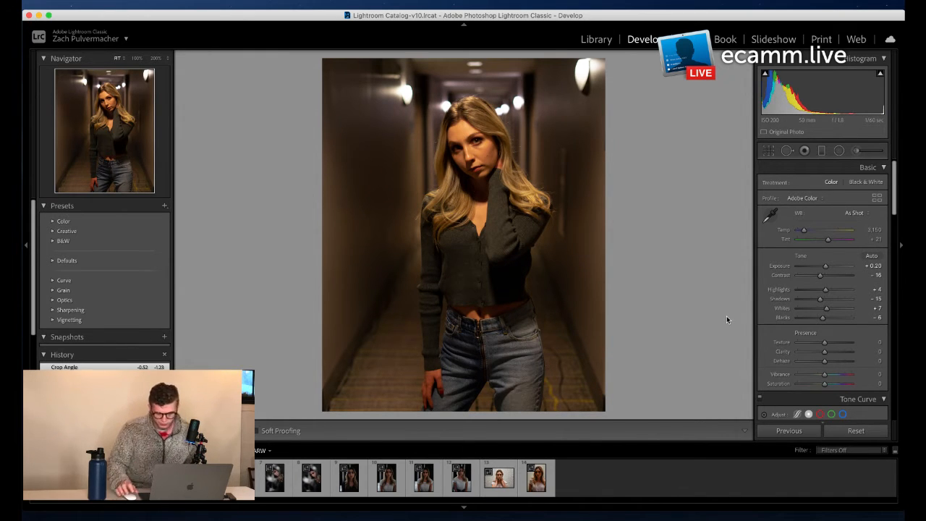
Step: Cool the portrait's white balance by setting the colour temperature to 2,821
scroll(791, 240, down, 1)
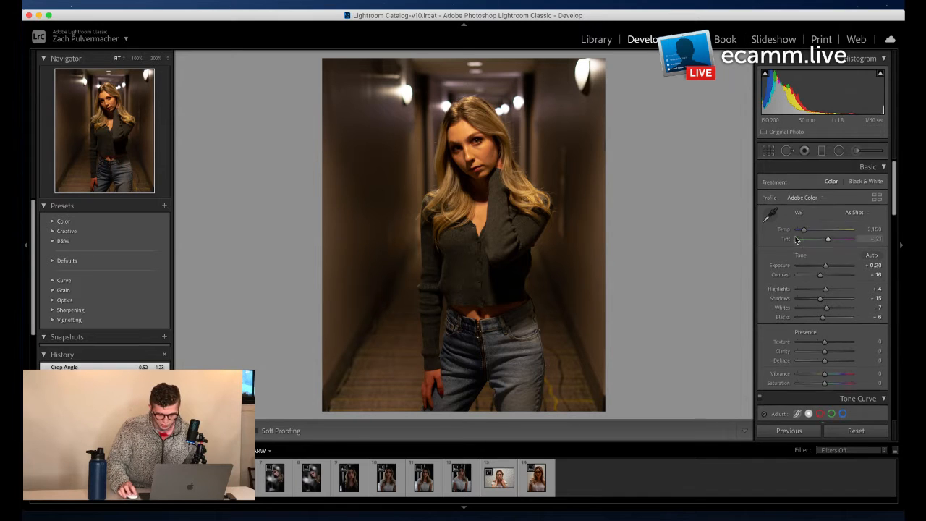
scroll(791, 238, down, 1)
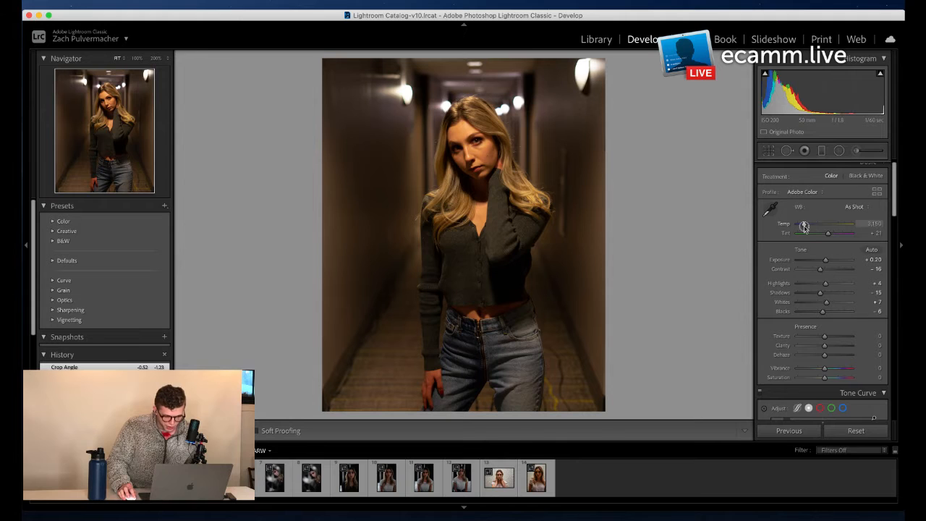
drag(804, 227, 801, 228)
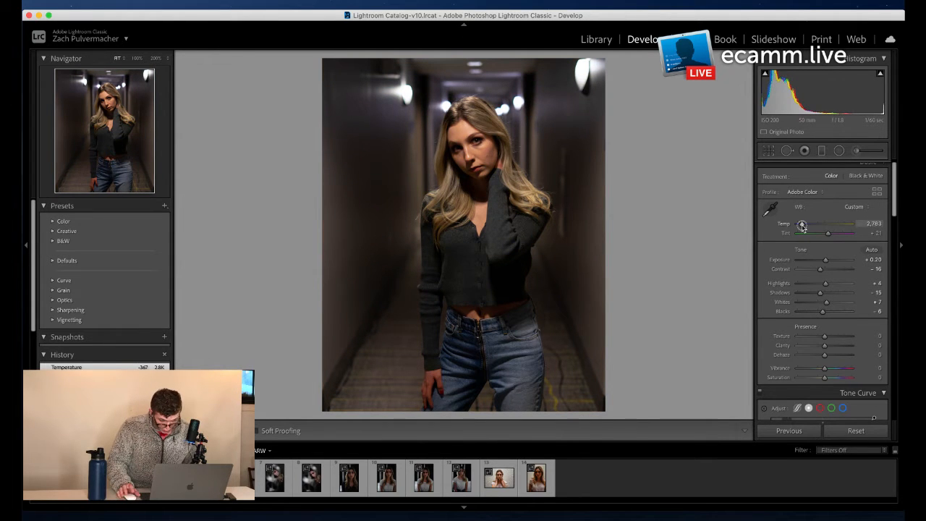
drag(801, 228, 802, 227)
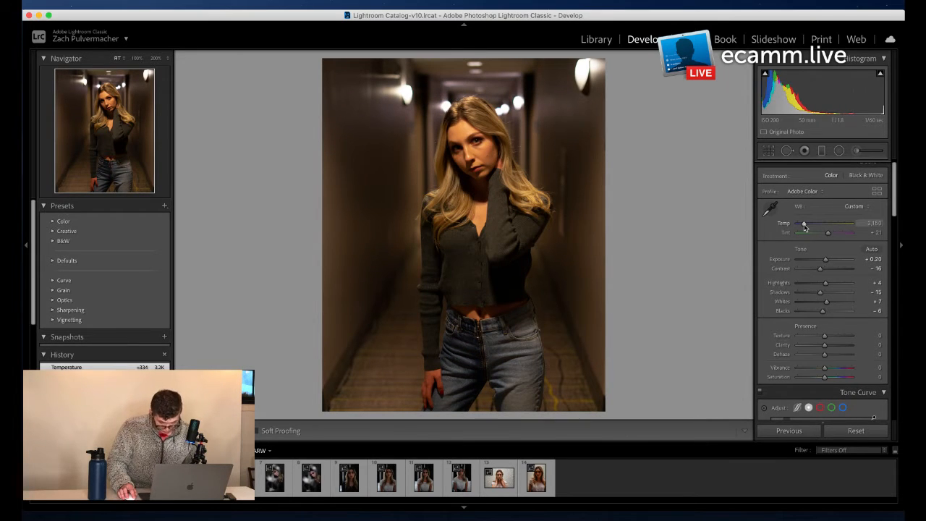
drag(804, 225, 801, 226)
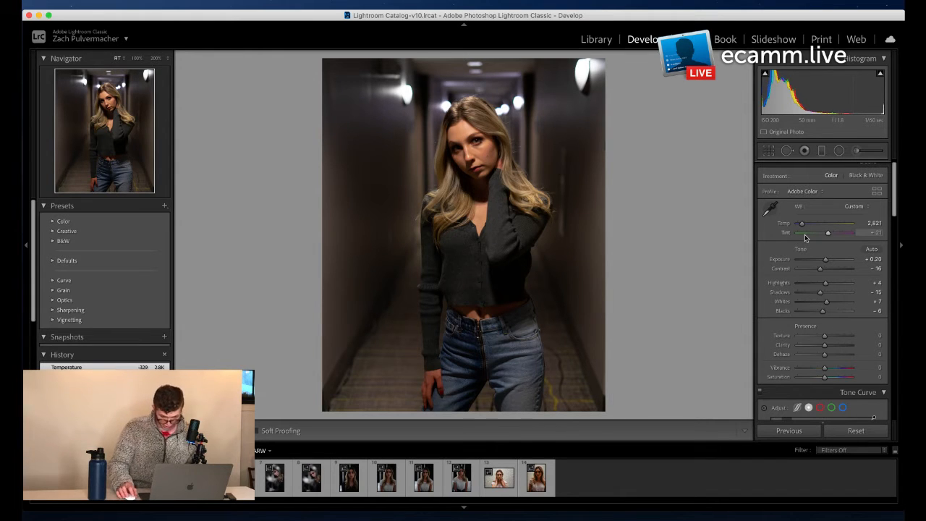
Step: Set the portrait's Texture to +9 and its Clarity to +4
scroll(810, 249, down, 3)
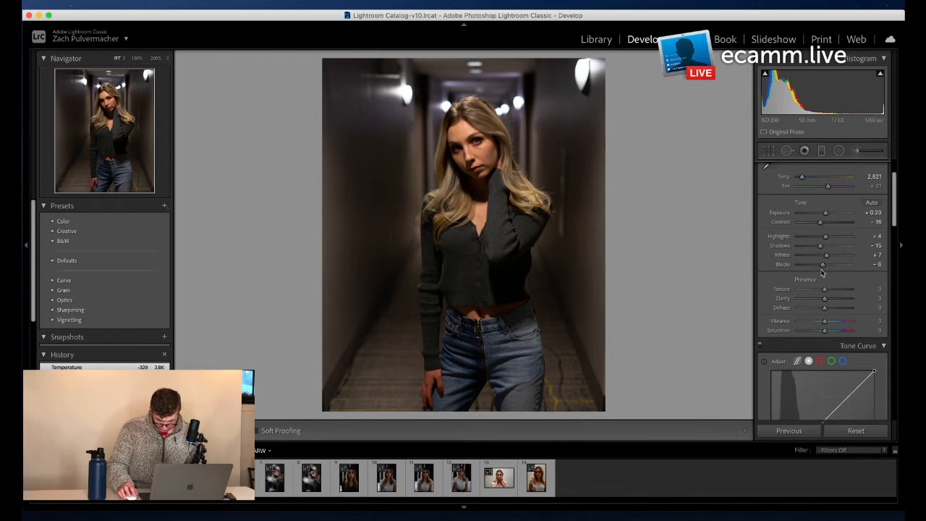
scroll(825, 293, up, 1)
scroll(825, 293, down, 1)
drag(824, 292, 825, 291)
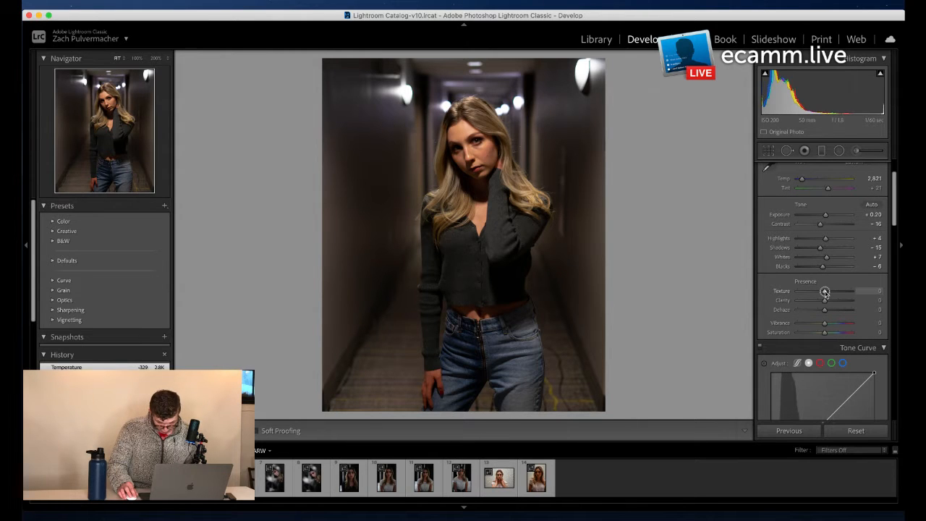
drag(824, 293, 826, 294)
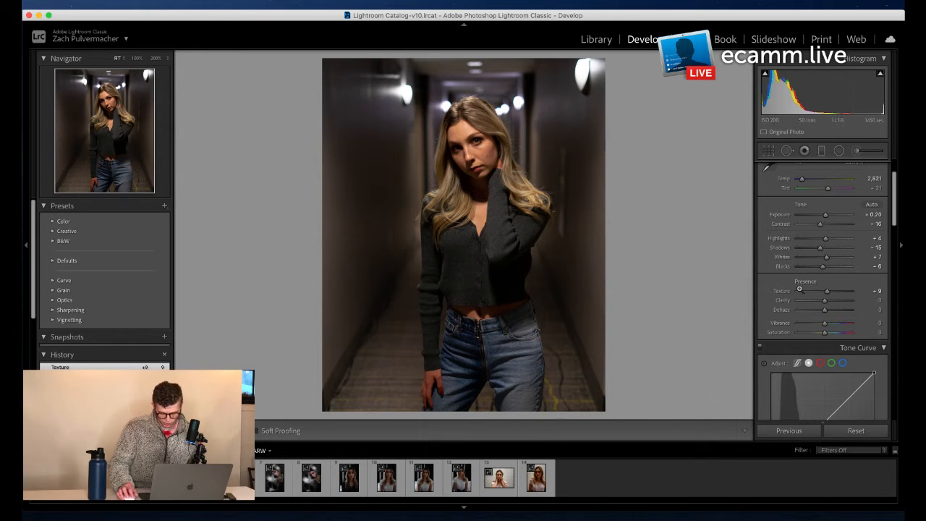
drag(824, 300, 826, 303)
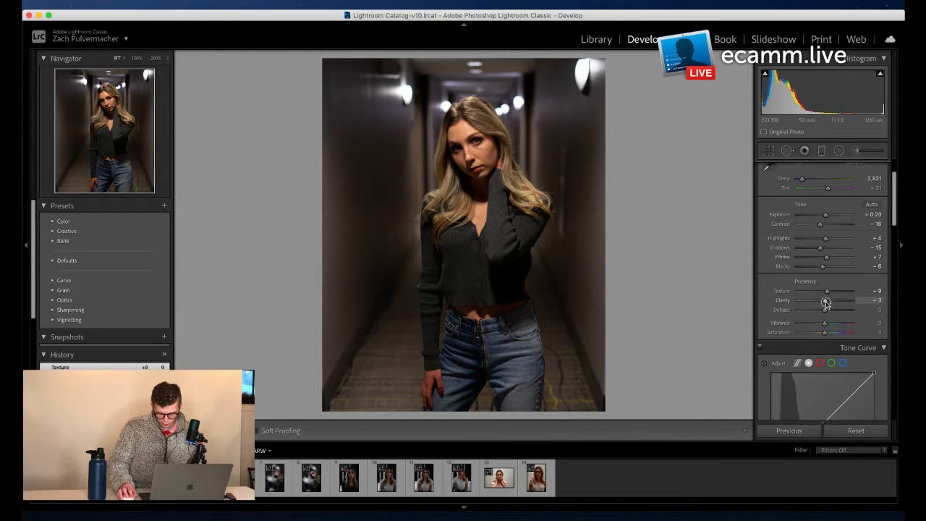
drag(825, 303, 827, 305)
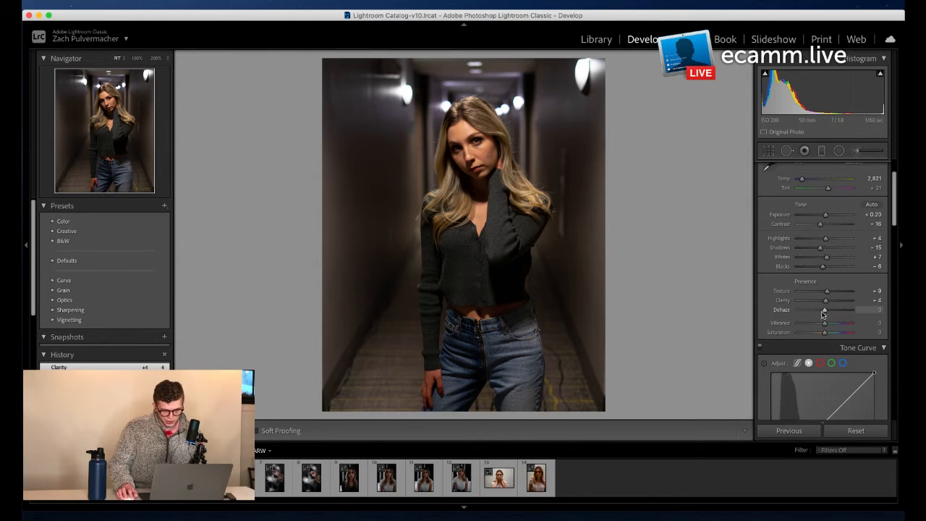
Step: Try out lower Dehaze and Vibrance amounts, resetting Dehaze to 0 and setting Vibrance to +6
mouse_move(824, 311)
mouse_down()
mouse_move(717, 334)
mouse_move(884, 320)
mouse_move(841, 330)
mouse_move(789, 325)
mouse_move(861, 322)
mouse_move(821, 312)
mouse_up()
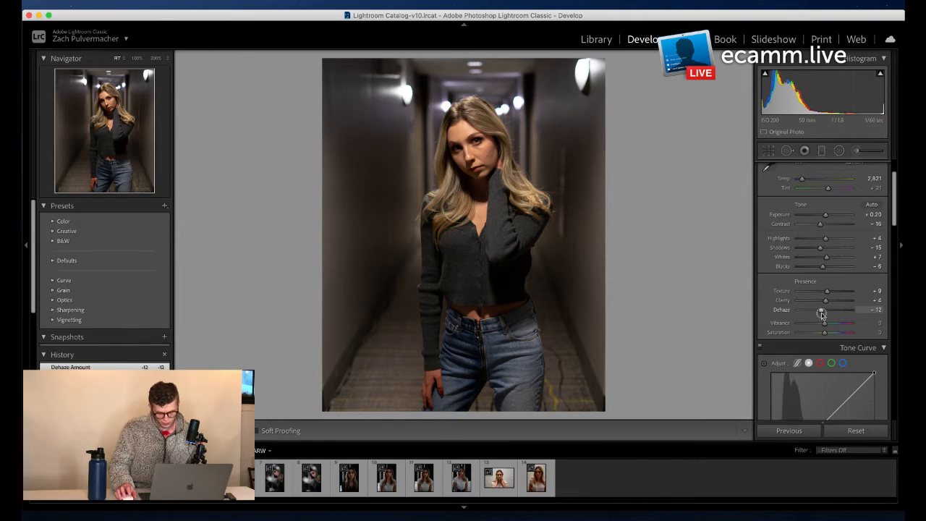
double_click(821, 311)
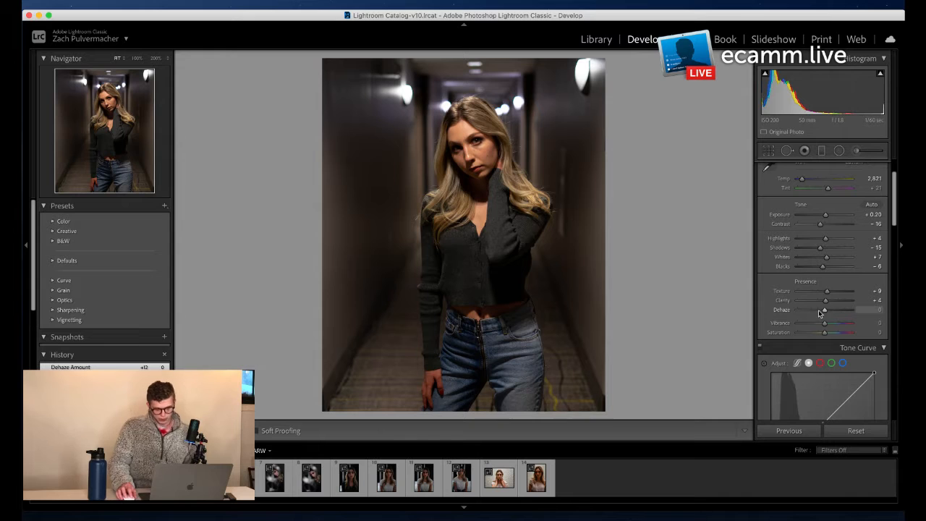
drag(823, 326, 771, 330)
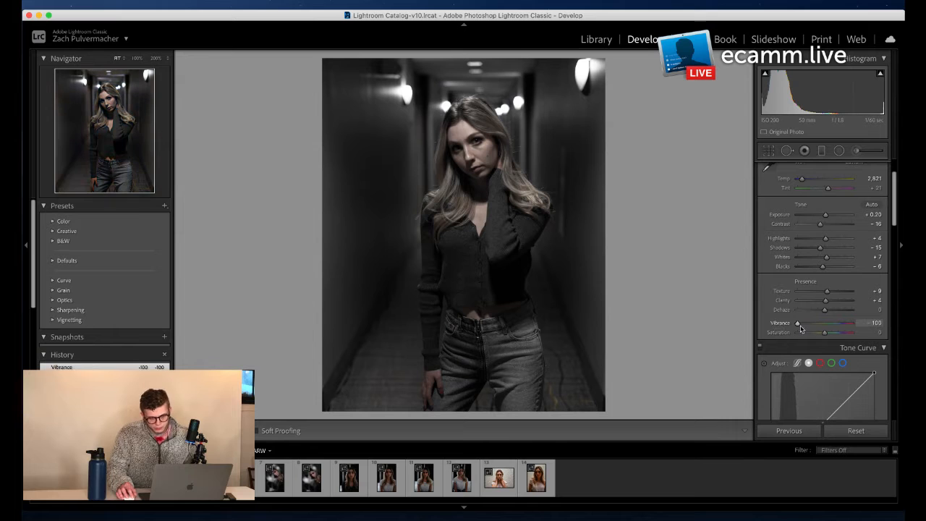
double_click(799, 328)
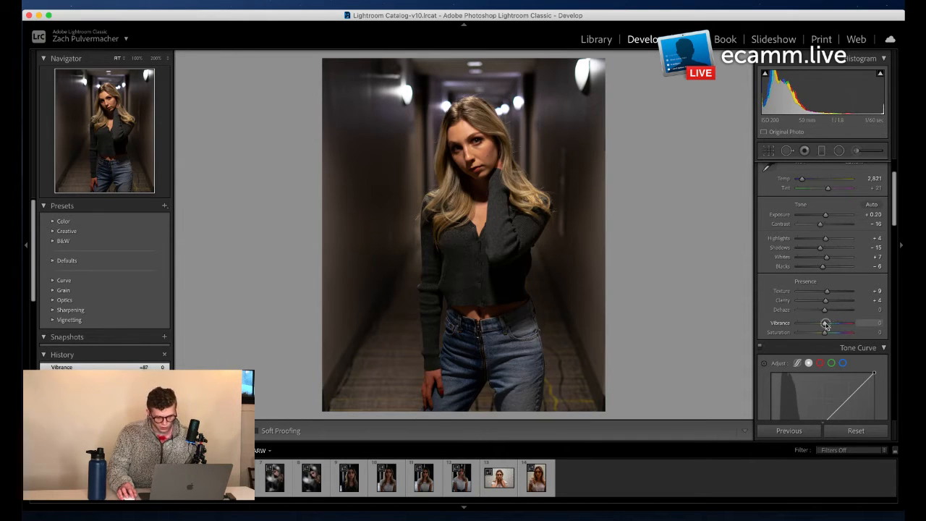
drag(825, 326, 829, 327)
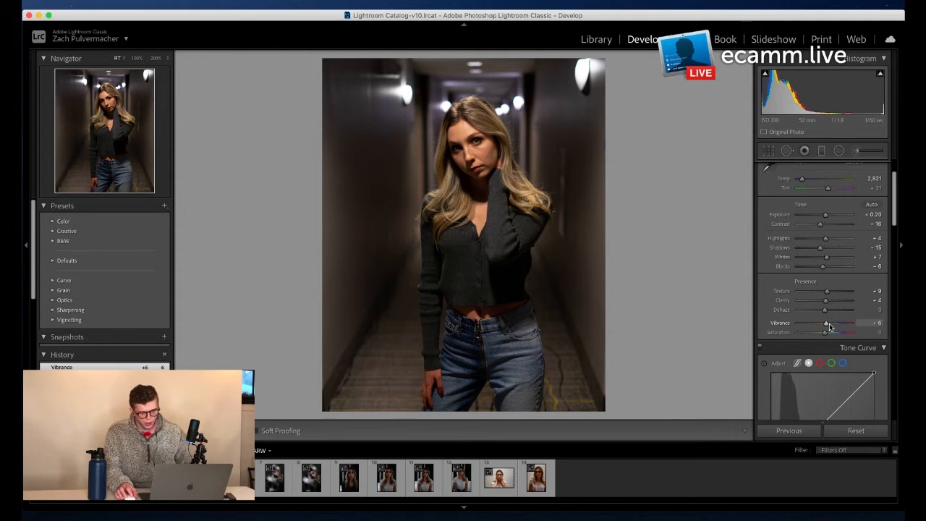
Step: Move the tone curve's black point to input 15, output 18, and add a curve point at input 80, output 81
scroll(829, 327, down, 5)
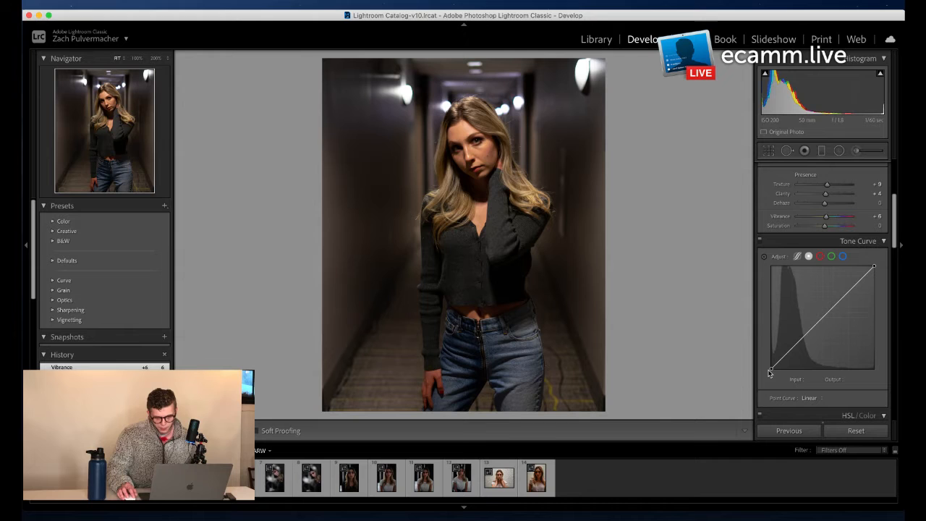
drag(770, 371, 779, 362)
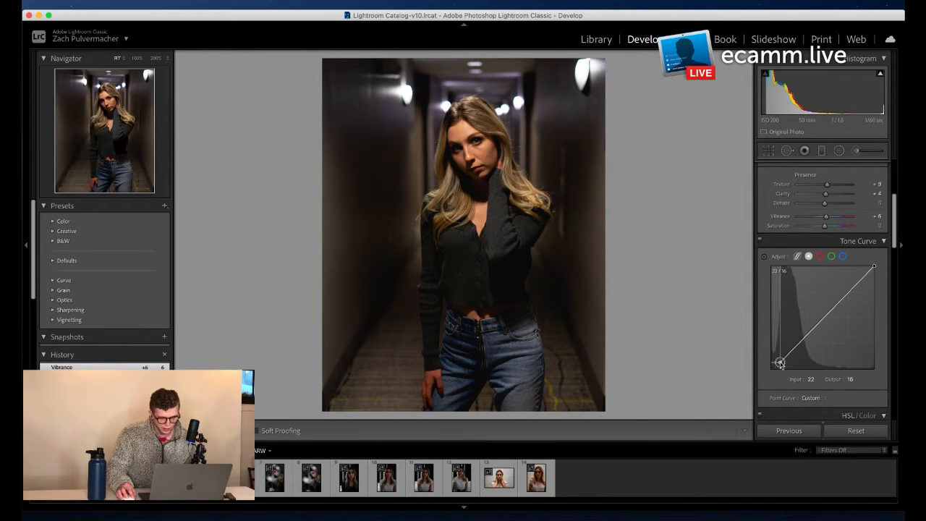
drag(779, 363, 780, 363)
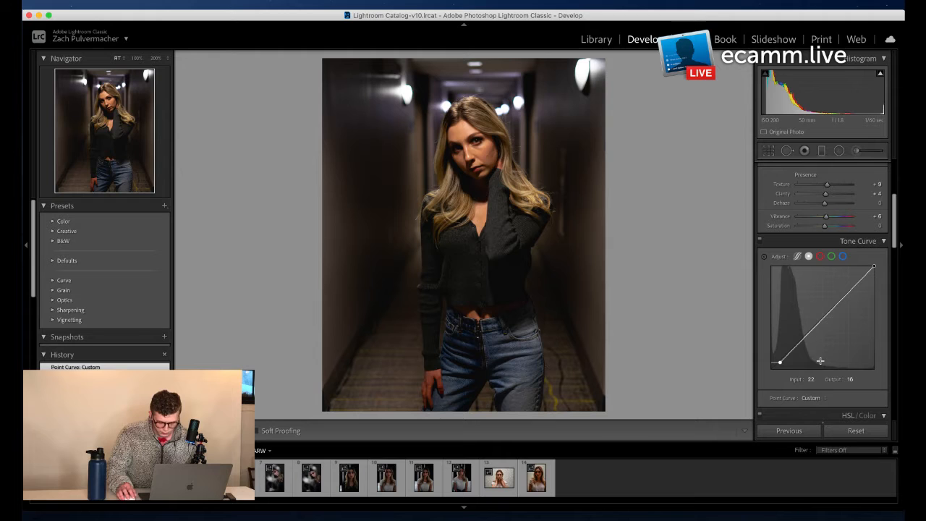
drag(780, 361, 776, 363)
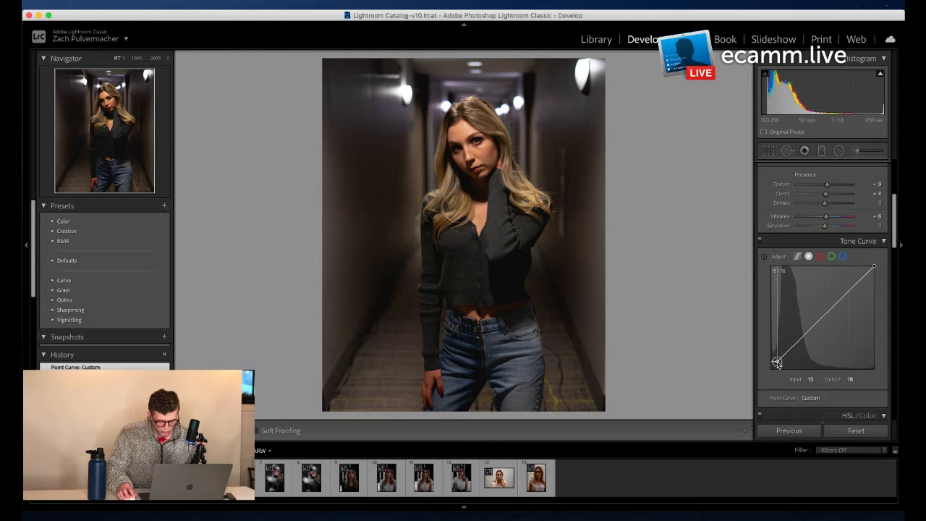
click(803, 337)
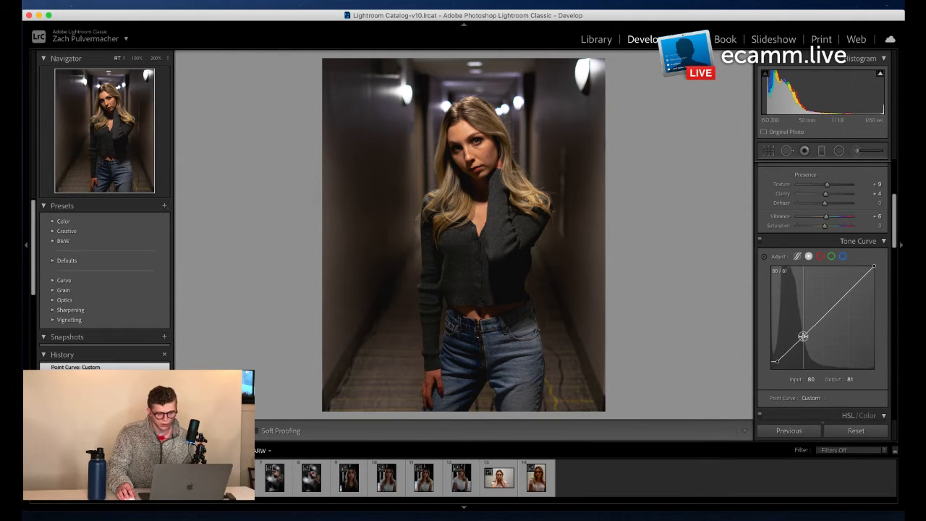
Step: Raise the tone curve's input 80 point to output 85, add a point at 175/171, and lower the white point's output to 245
drag(802, 337, 803, 334)
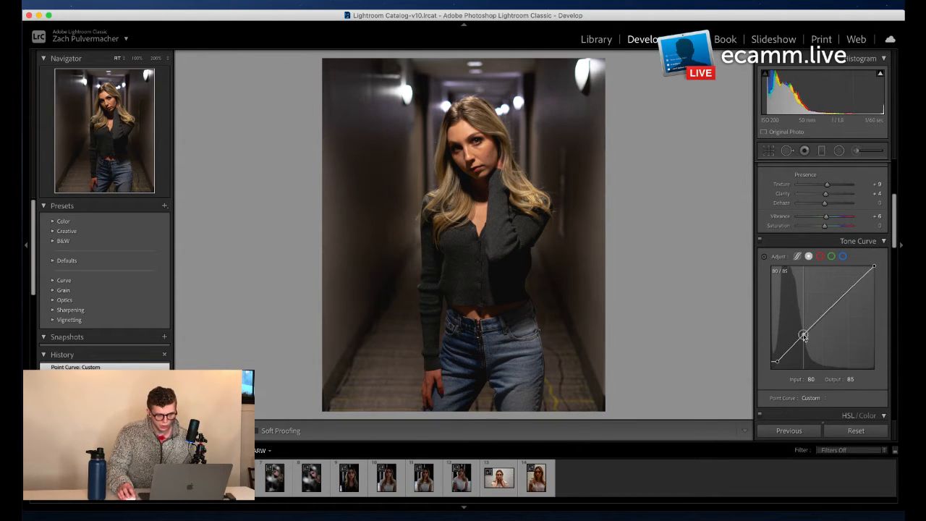
drag(839, 301, 841, 302)
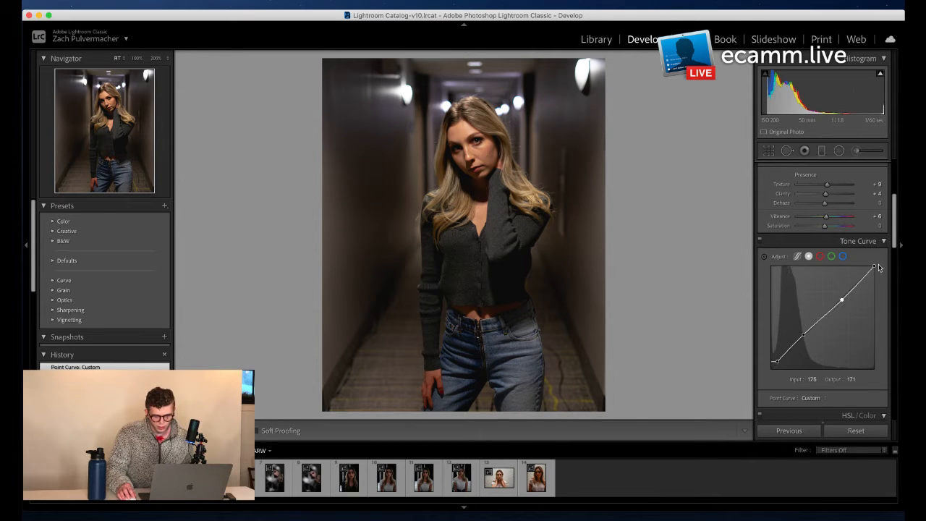
drag(874, 267, 876, 275)
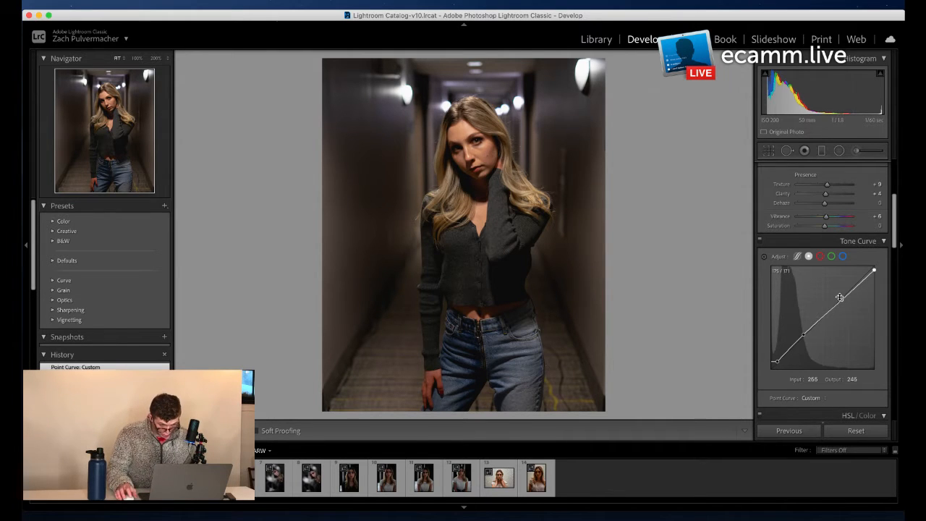
scroll(830, 308, down, 1)
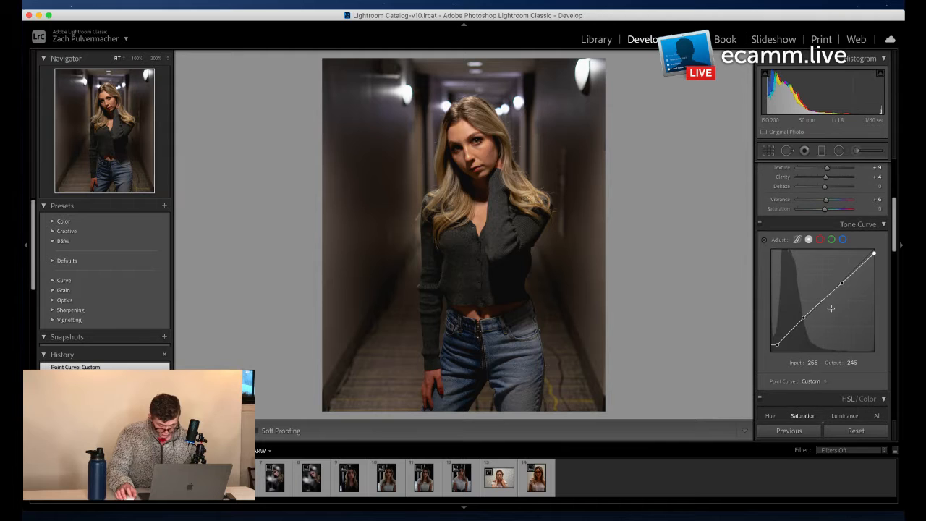
Step: Set the portrait's Exposure to +0.10 and its Highlights to -13
scroll(830, 308, up, 8)
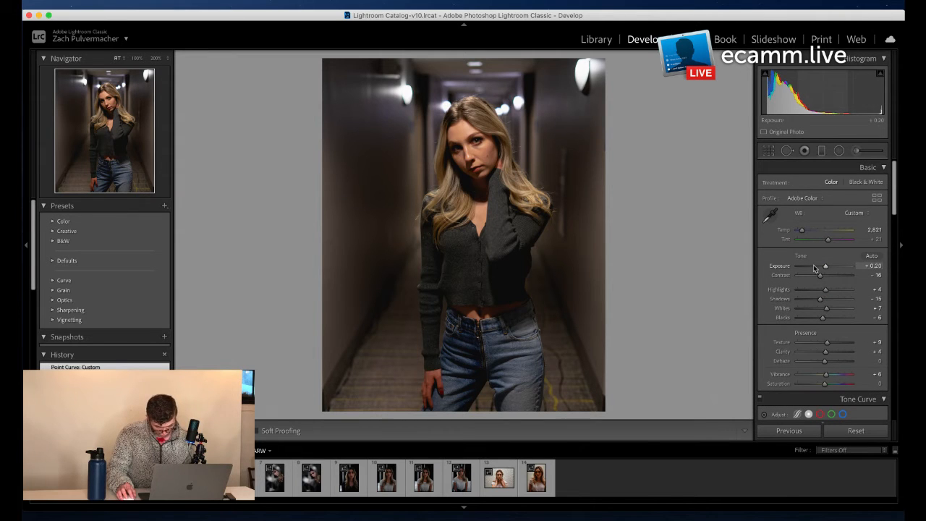
drag(823, 268, 822, 269)
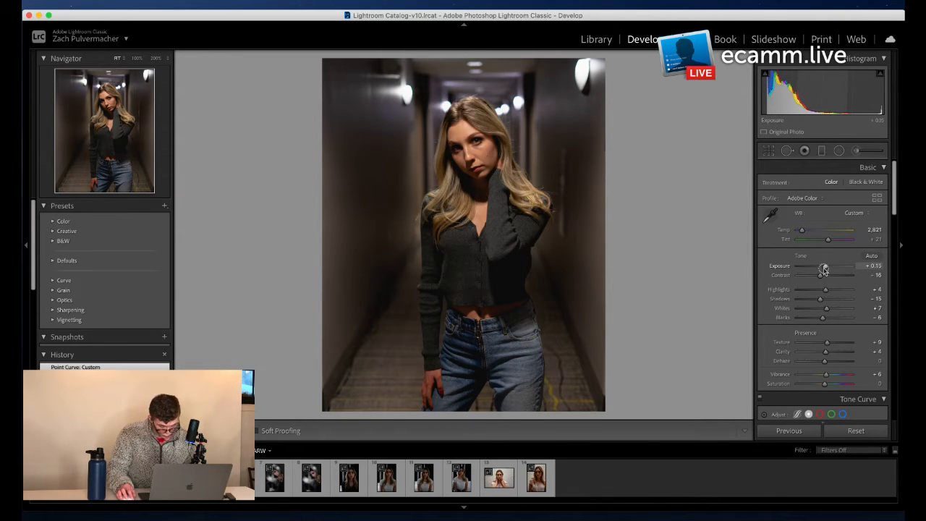
mouse_move(825, 289)
mouse_down()
mouse_move(806, 290)
mouse_move(816, 290)
mouse_up()
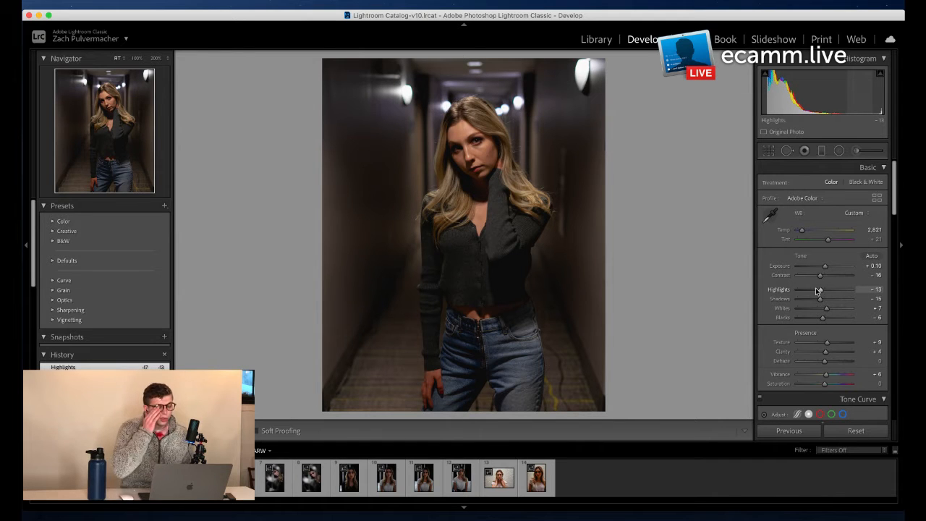
Step: Reduce the portrait's orange saturation to -4 in the HSL adjustments
scroll(816, 290, down, 5)
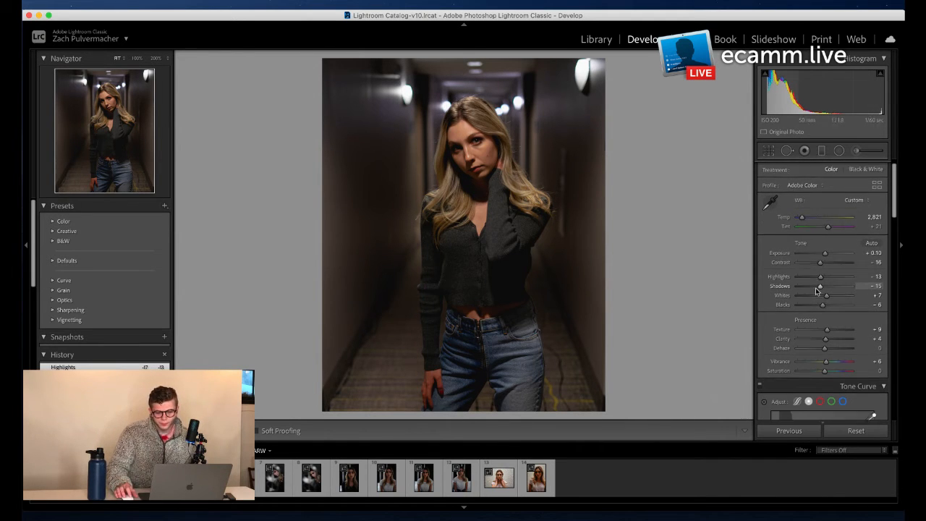
scroll(815, 288, down, 3)
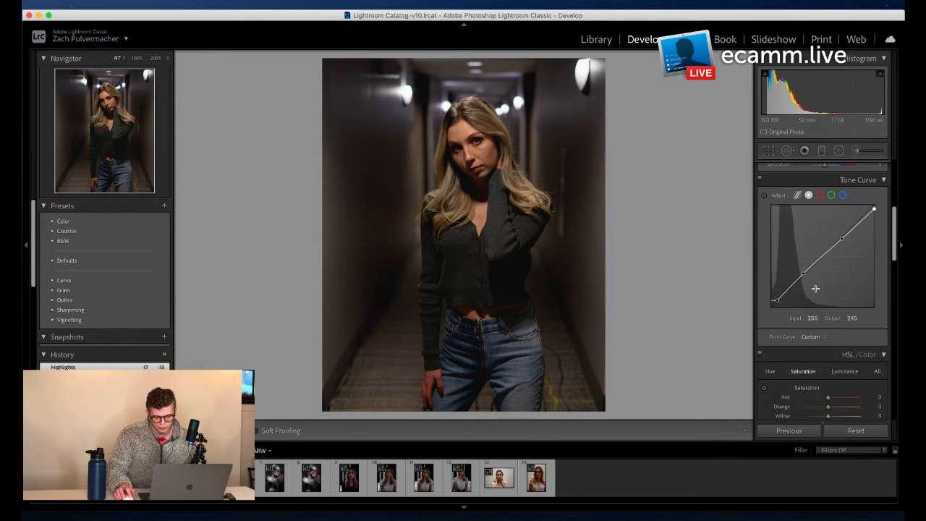
scroll(815, 288, down, 3)
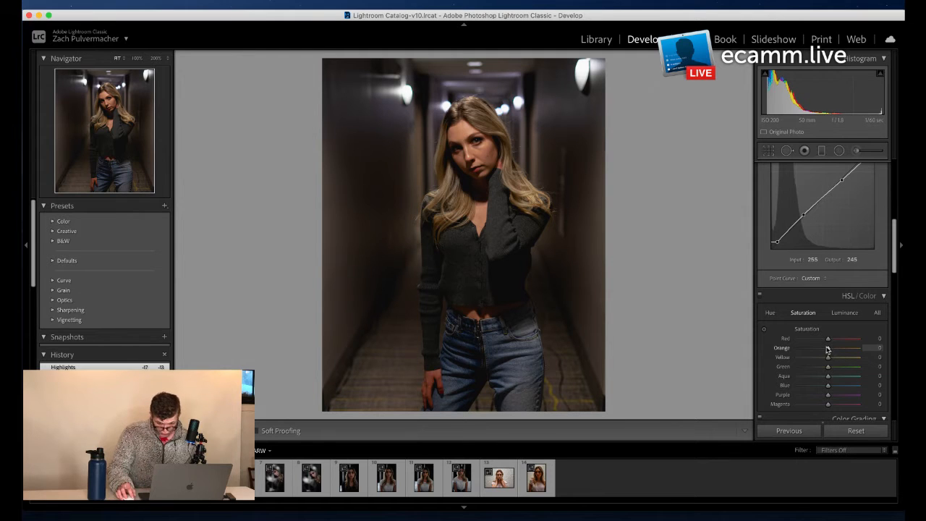
drag(828, 349, 827, 351)
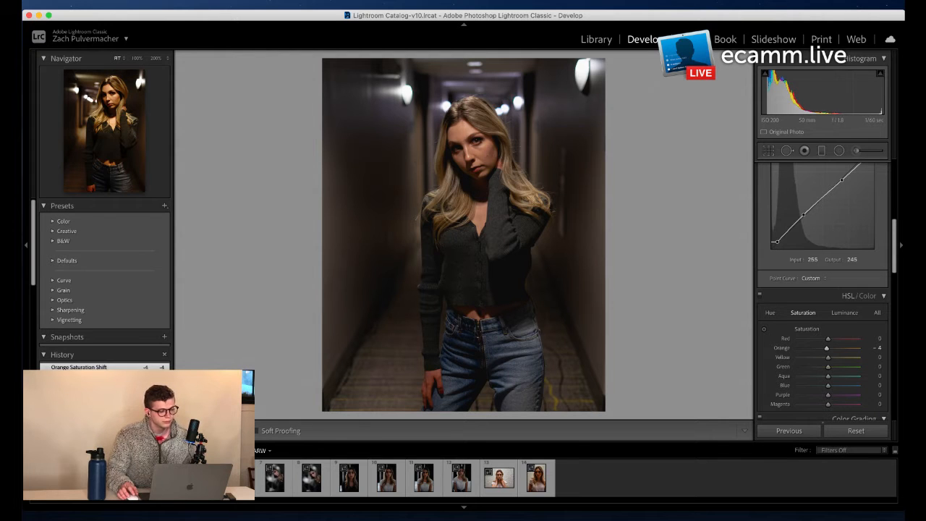
Step: Compare neighbouring shots, return to the edited portrait, and copy its develop settings without local adjustments, transform, spot removal or crop
click(162, 478)
click(124, 477)
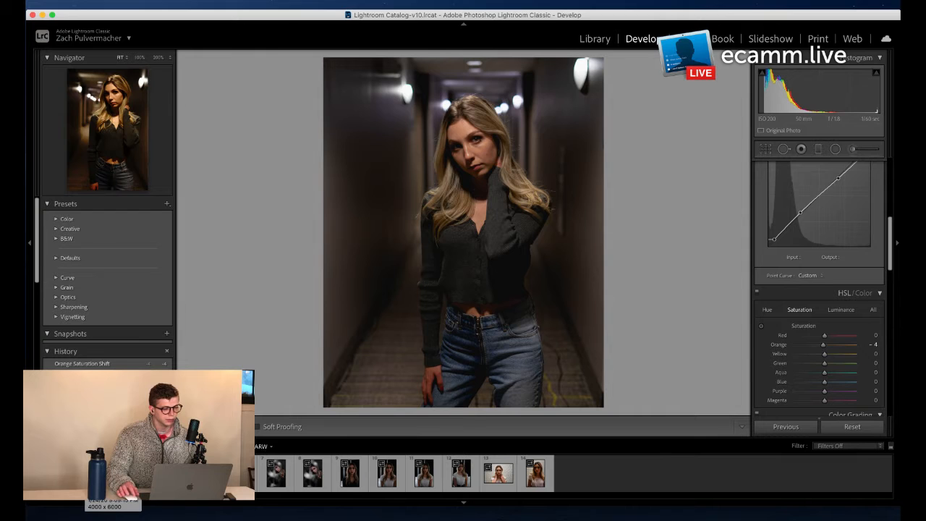
click(87, 483)
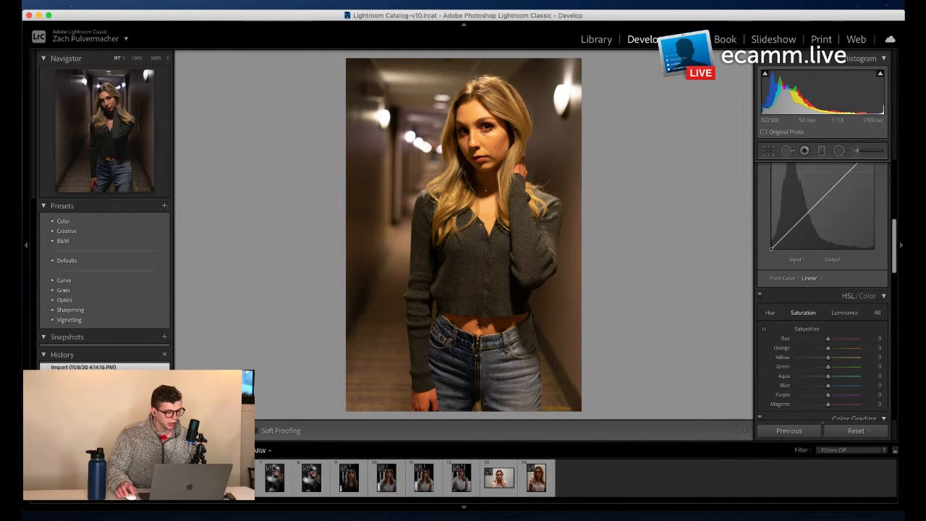
click(51, 486)
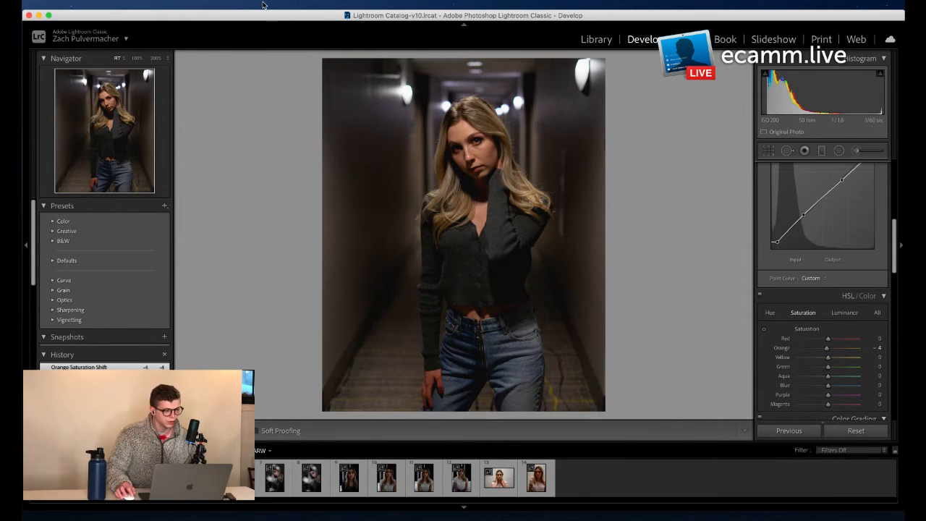
click(237, 6)
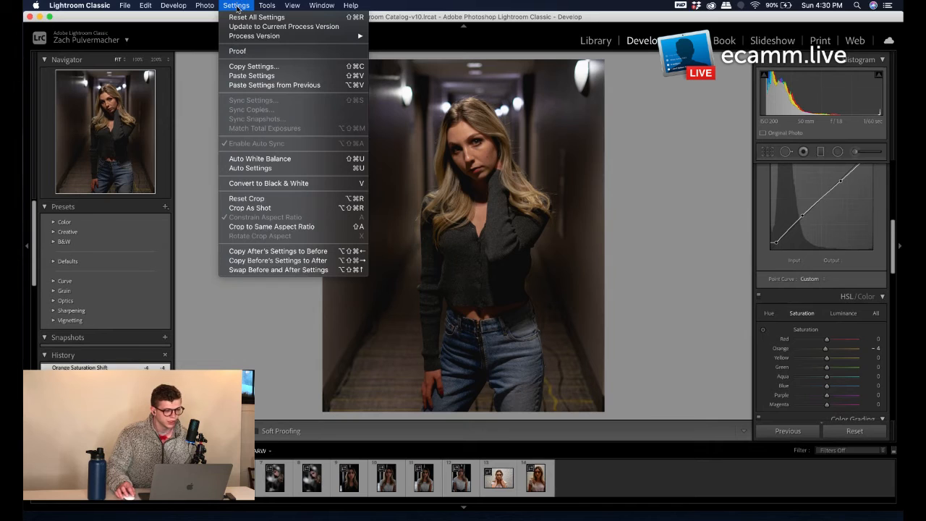
click(253, 66)
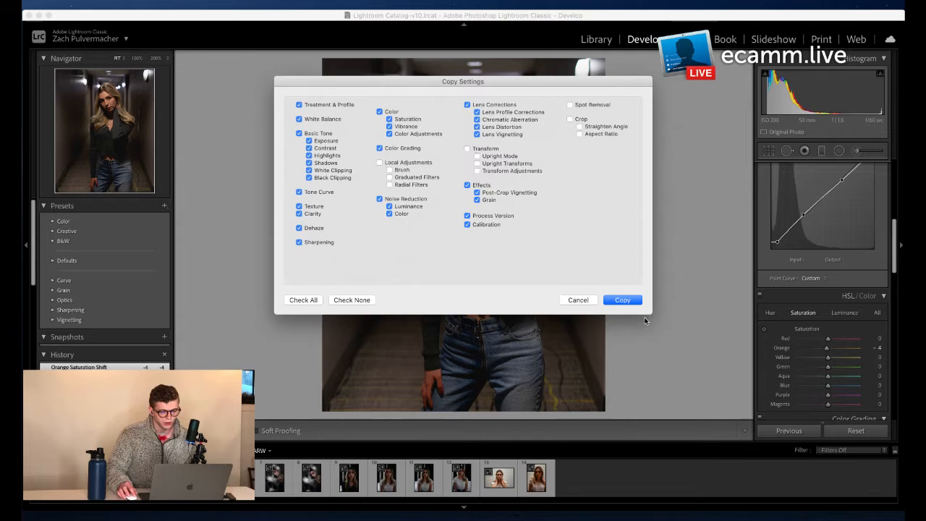
click(623, 301)
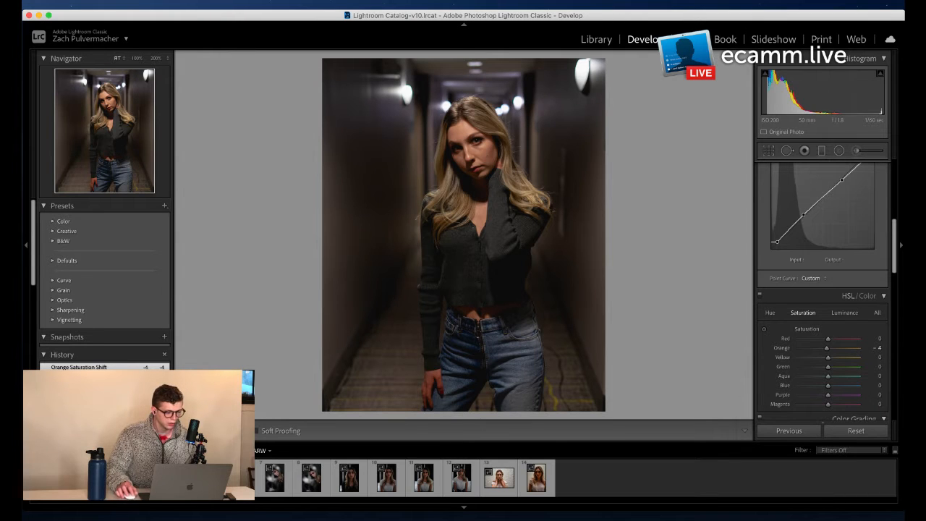
Step: Paste the copied settings onto the unedited closer hallway portrait with one hand behind the hair, and set its temperature to 2,892
click(88, 486)
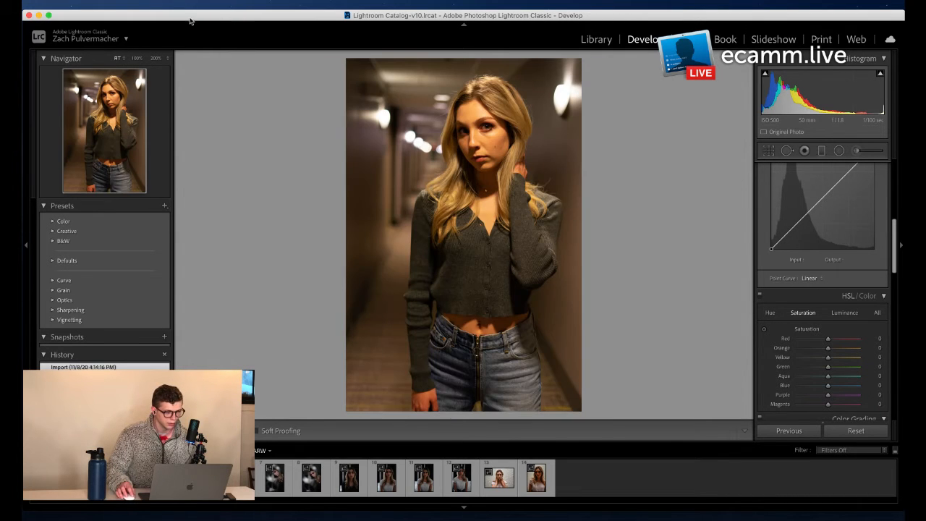
click(227, 6)
click(246, 76)
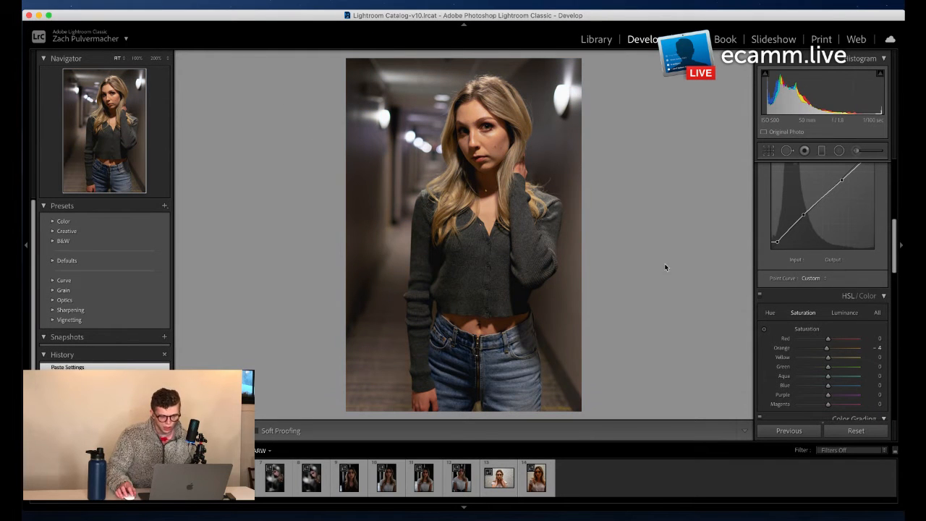
scroll(810, 262, up, 10)
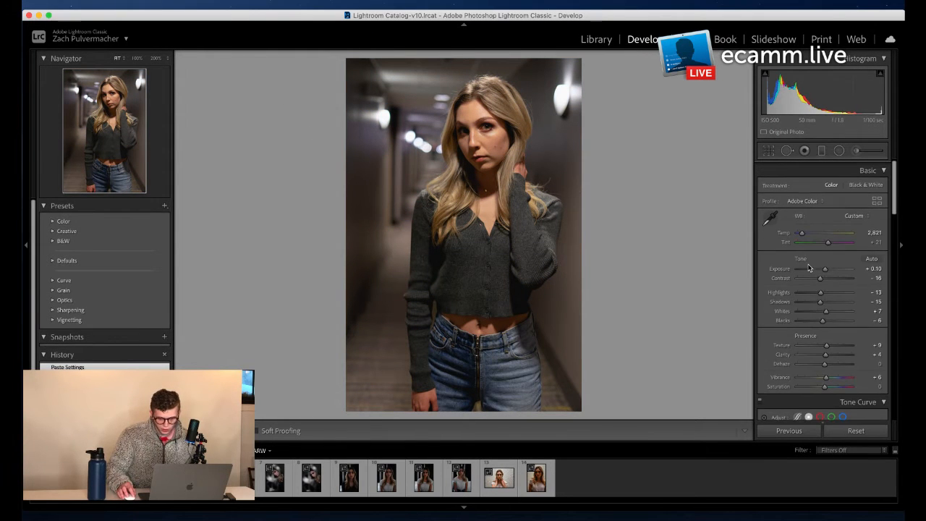
drag(796, 234, 799, 232)
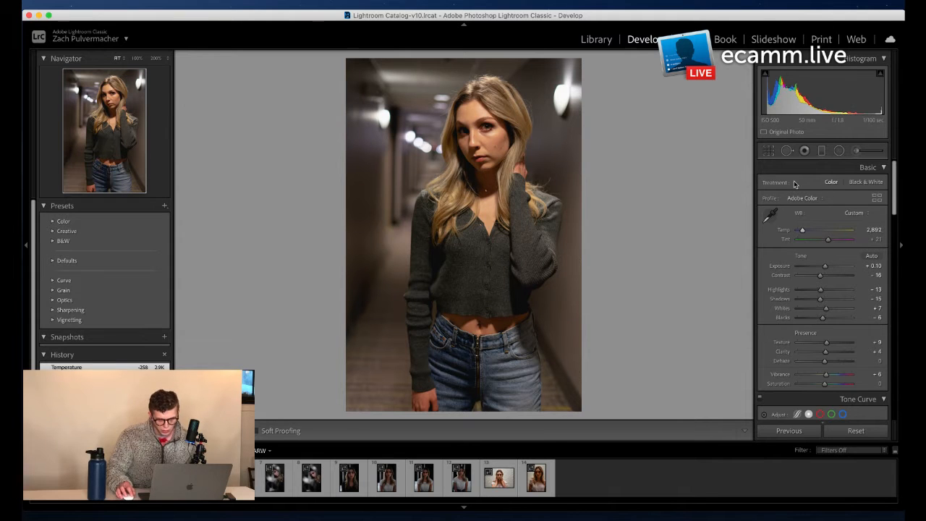
Step: Crop this portrait to the 4 x 5 / 8 x 10 aspect, straighten it to -2.63, and frame the head and torso
key(r)
click(841, 185)
click(827, 218)
drag(685, 206, 685, 194)
drag(521, 168, 517, 199)
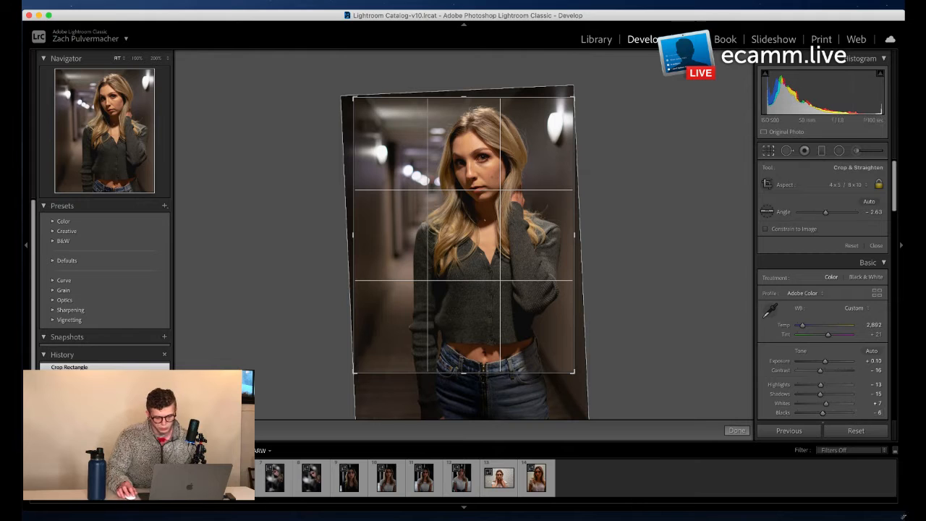
click(737, 430)
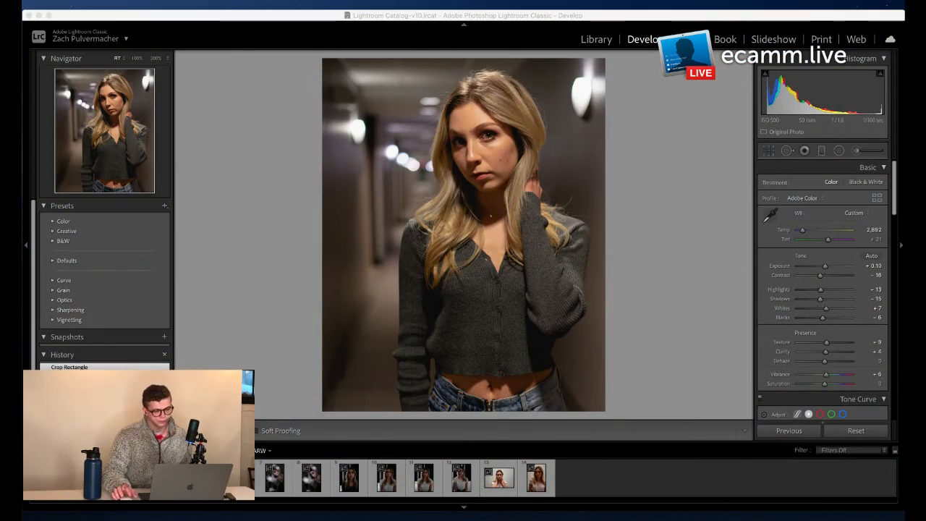
Step: Switch to the browser to check the live video on the Facebook page, and return to Lightroom Classic
click(261, 378)
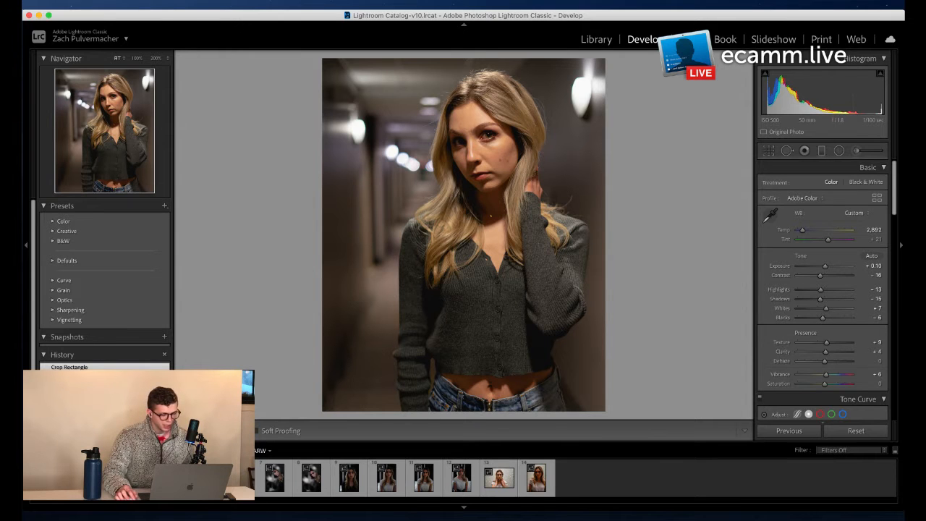
key(super+Tab)
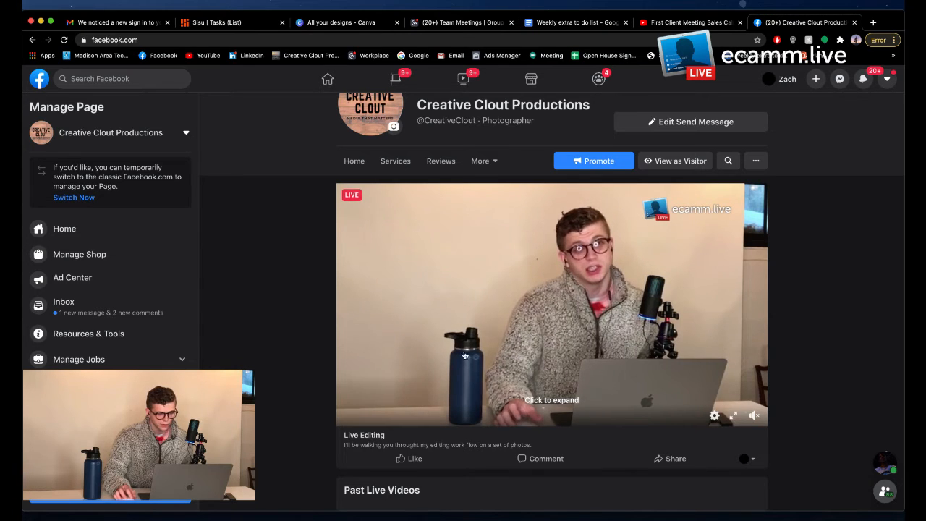
click(529, 336)
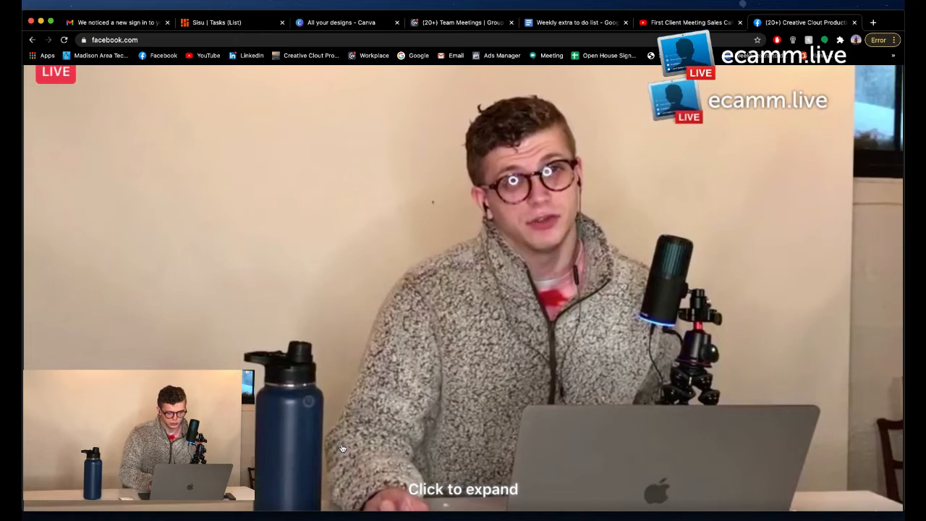
scroll(342, 448, down, 5)
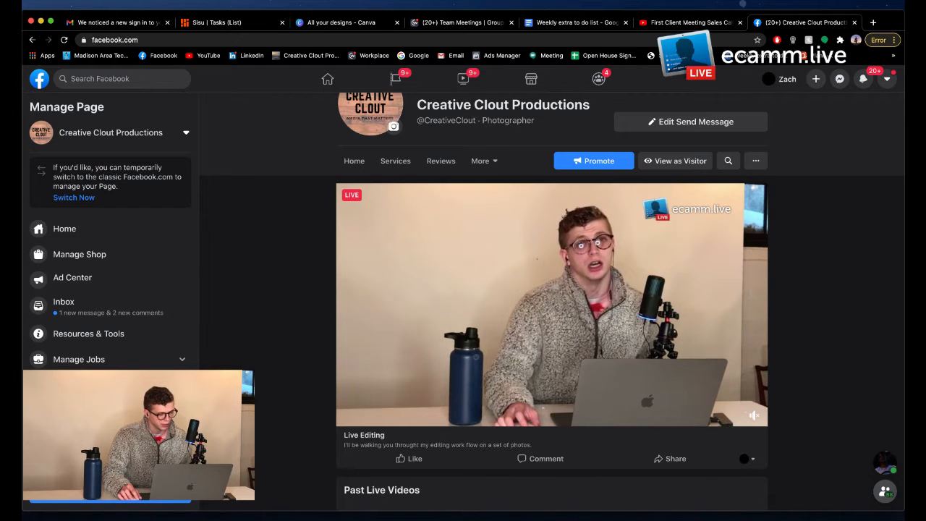
key(super+Tab)
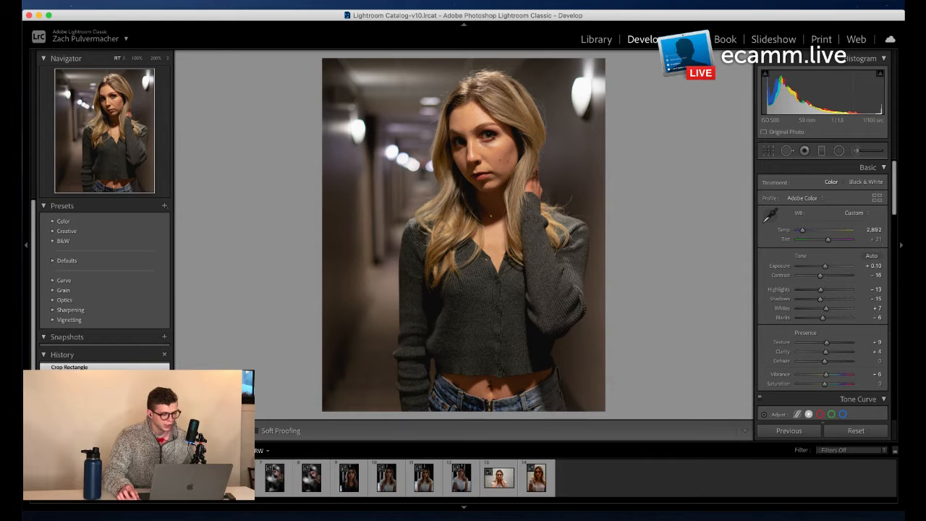
Step: Paste the copied develop settings onto the unedited hallway portrait of the woman facing forward with a hand in her jeans pocket
click(50, 477)
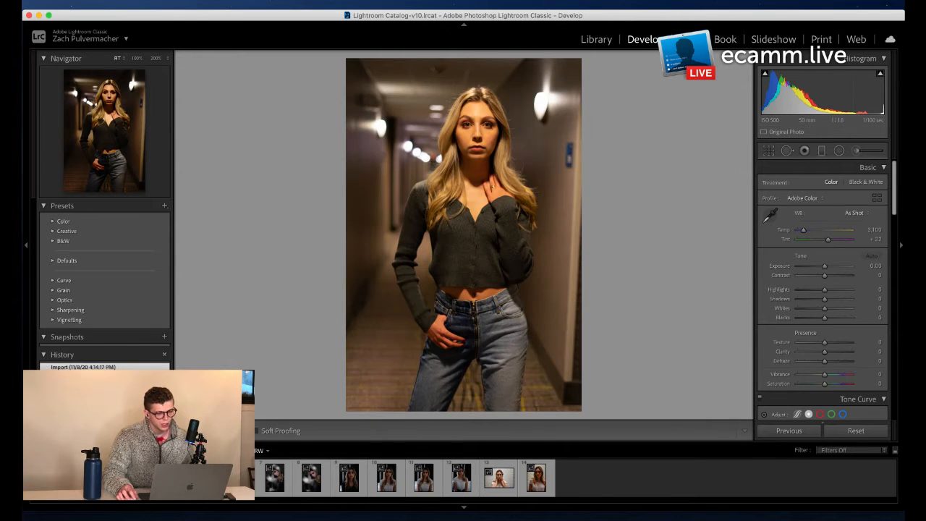
click(237, 6)
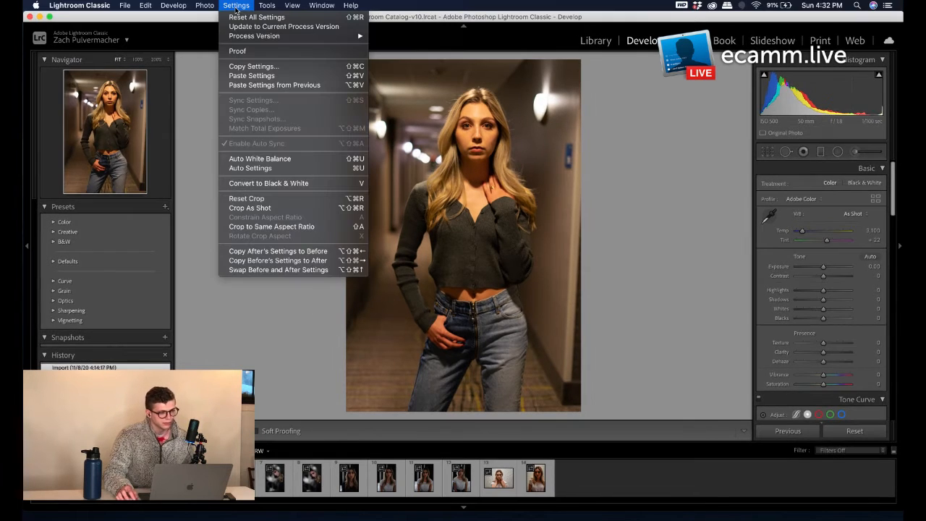
click(252, 76)
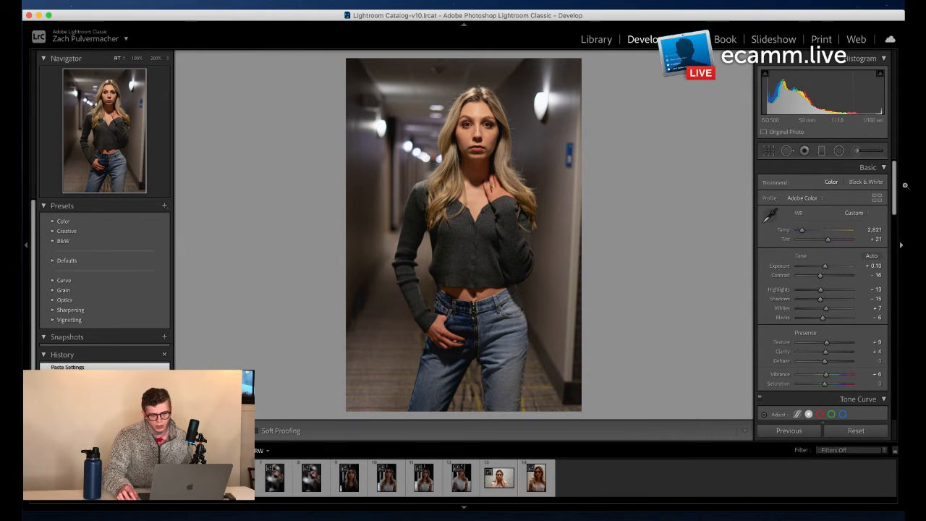
Step: Crop the forward-facing portrait to the 4 x 5 / 8 x 10 aspect, keeping the upper part of the frame
click(768, 152)
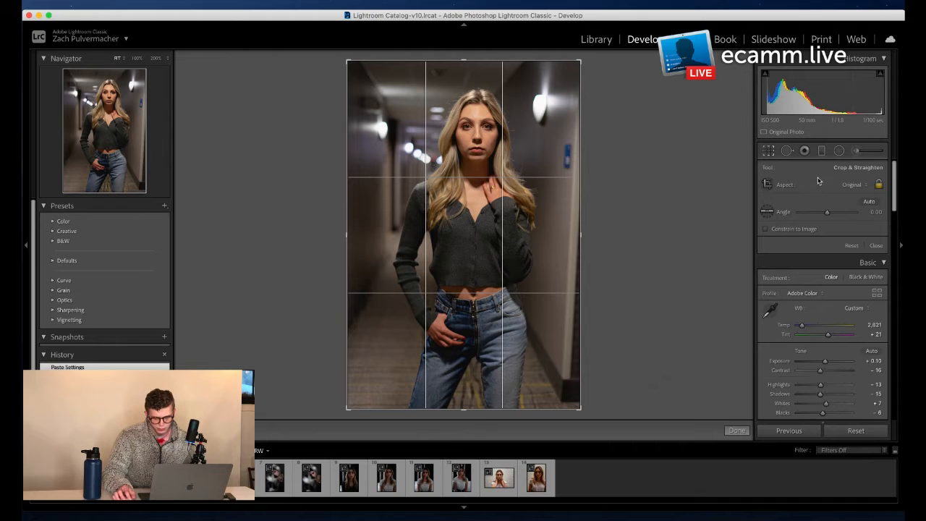
click(845, 185)
click(844, 217)
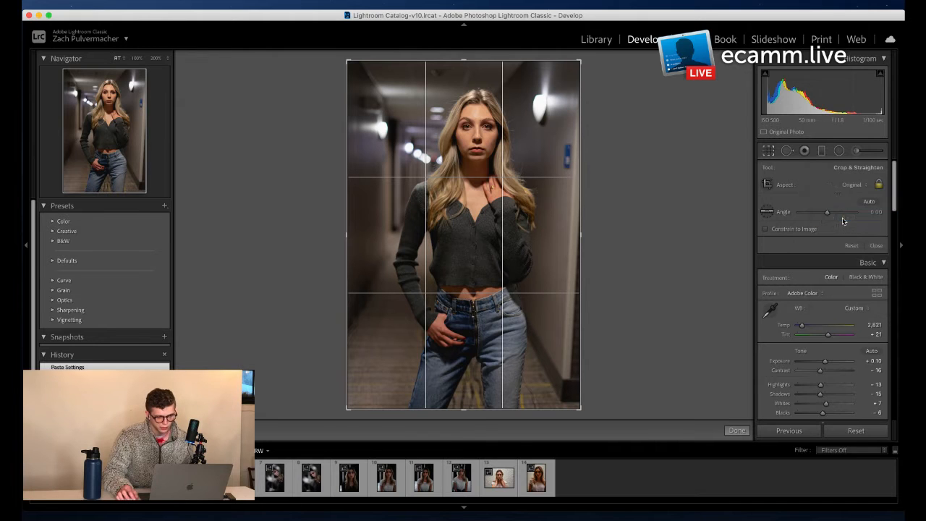
drag(530, 211, 530, 240)
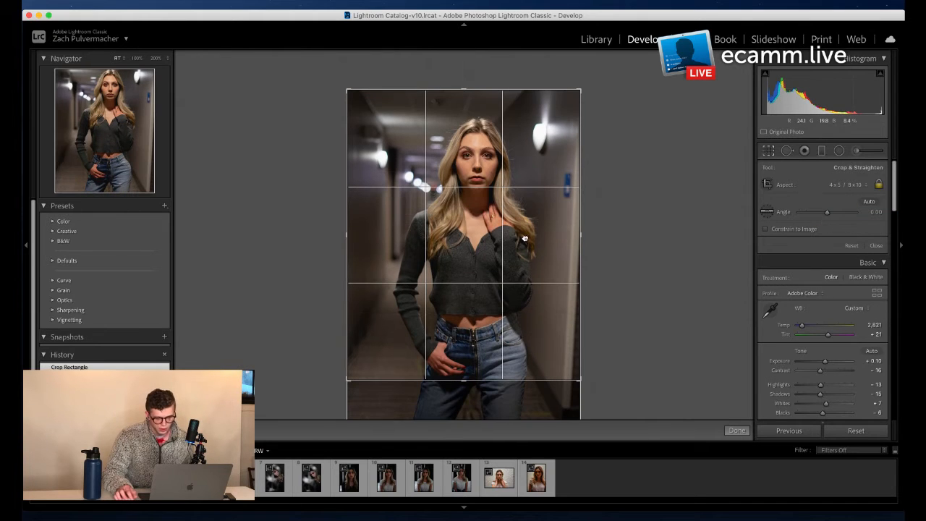
click(736, 430)
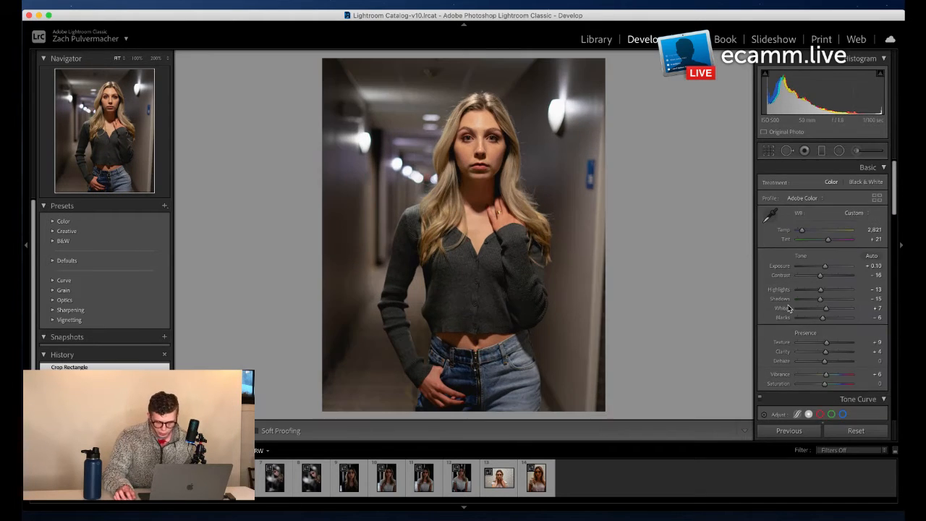
Step: Try an overall Exposure of +1.20 on the forward-facing portrait, and reset Exposure to 0.00
double_click(824, 269)
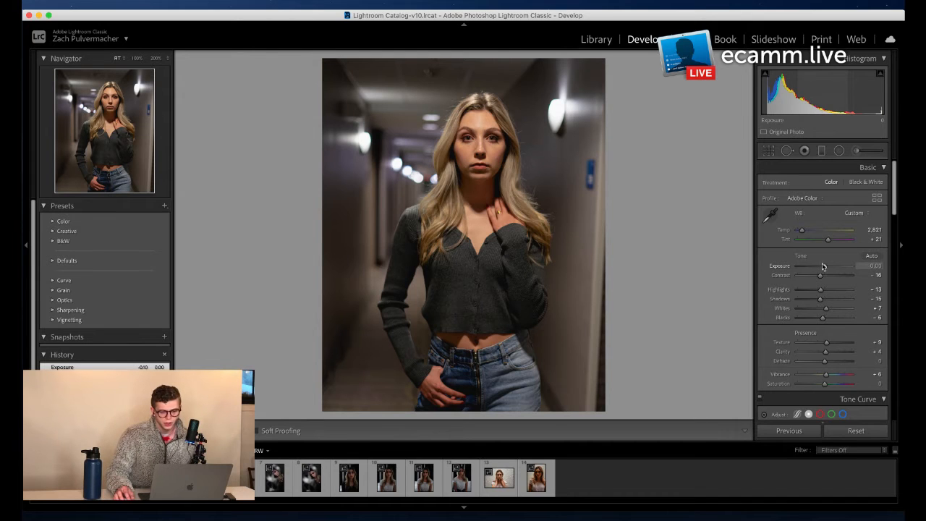
drag(824, 267, 831, 269)
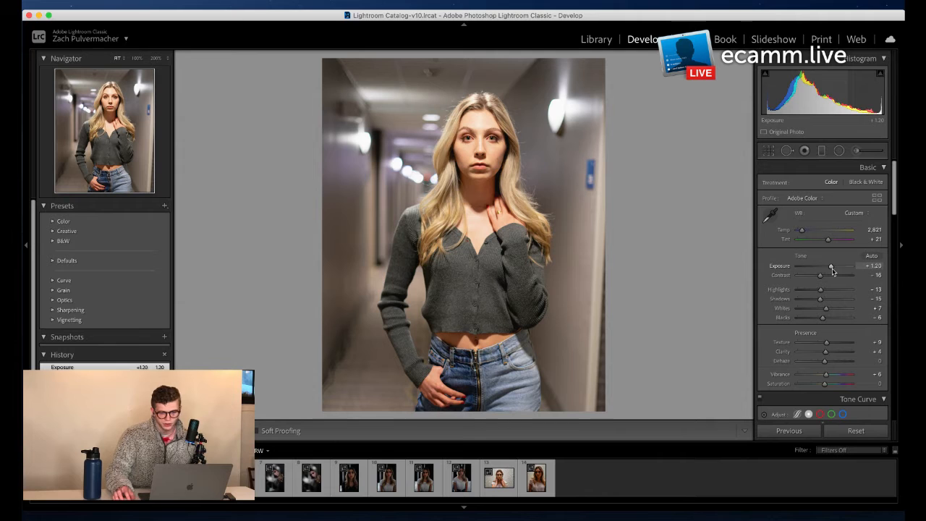
double_click(831, 268)
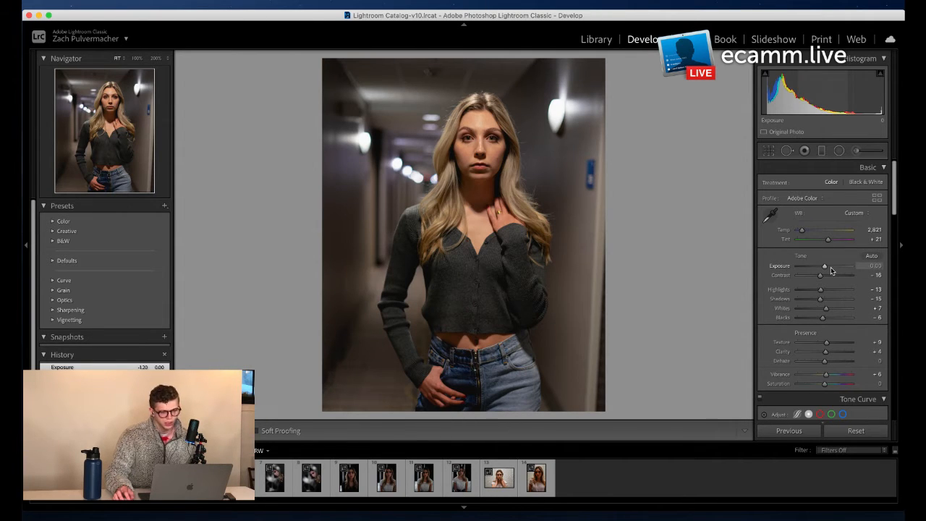
scroll(825, 313, down, 1)
scroll(825, 314, down, 1)
scroll(820, 316, down, 2)
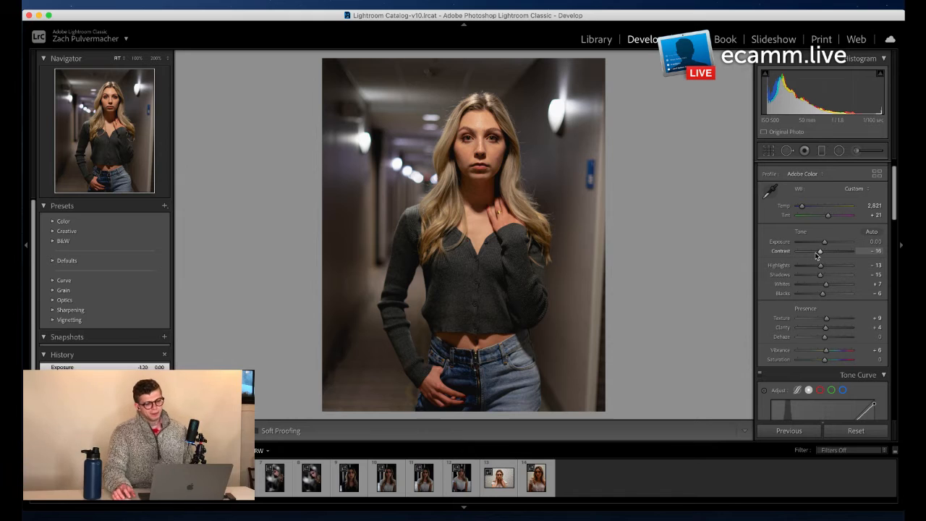
scroll(816, 256, down, 1)
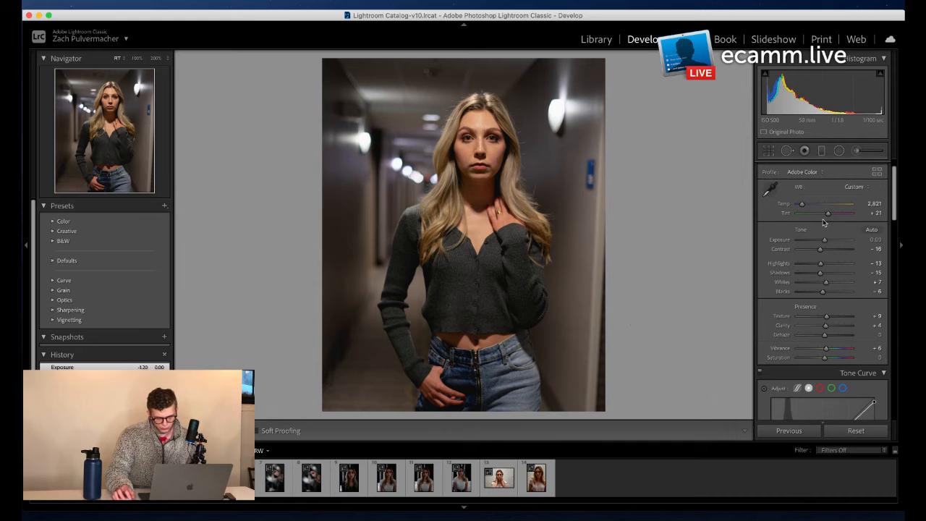
Step: Paint an Adjustment Brush mask over the hallway wall and ceiling left of the woman, using Feather 71 and brush Size 12
key(k)
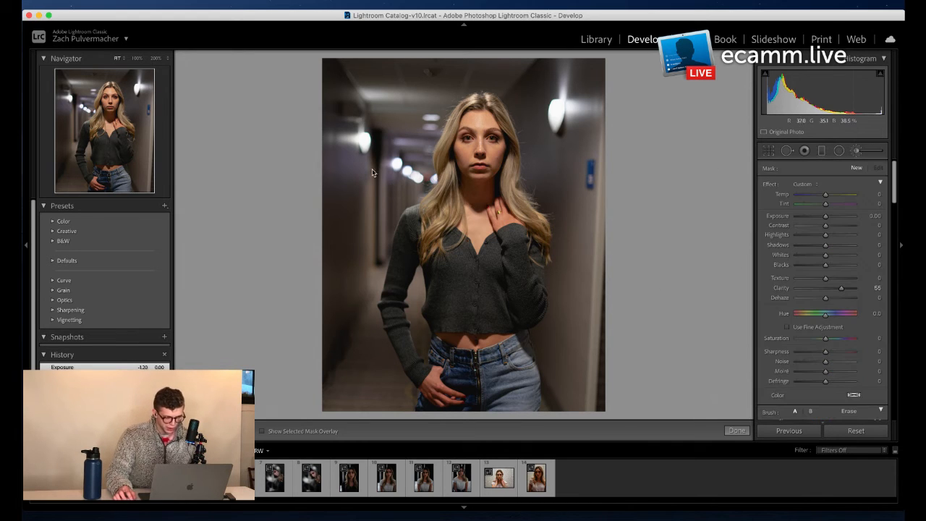
mouse_move(377, 177)
mouse_down()
mouse_move(346, 208)
mouse_move(356, 220)
mouse_move(373, 195)
mouse_move(331, 240)
mouse_up()
scroll(807, 374, down, 5)
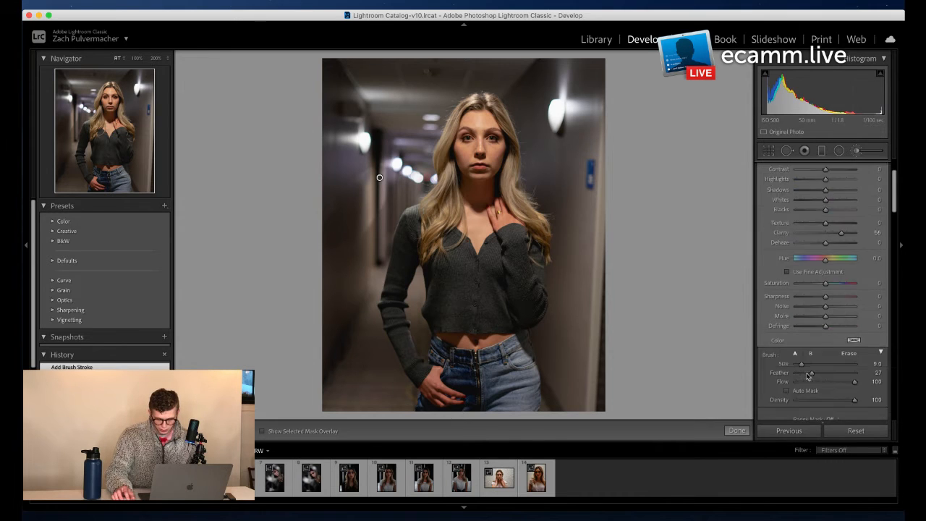
drag(813, 291, 839, 291)
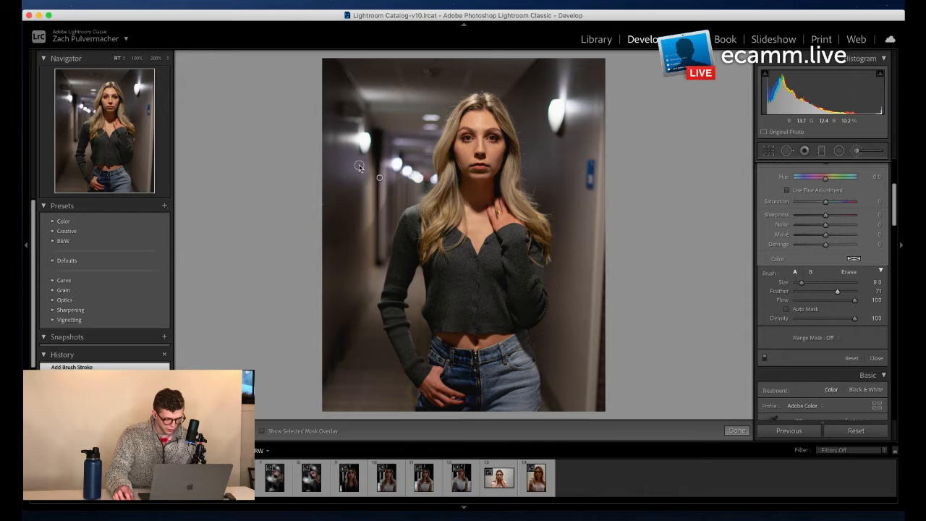
key(bracketright)
drag(370, 116, 354, 143)
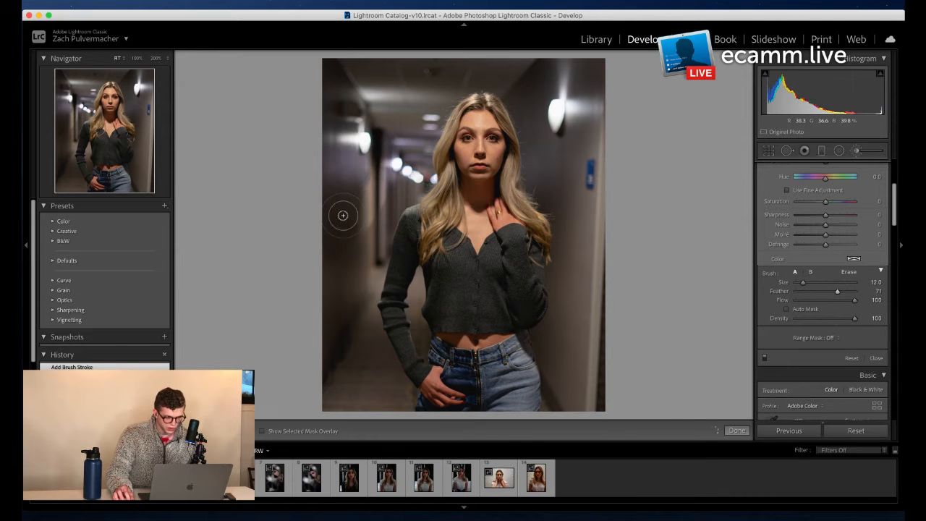
mouse_move(365, 225)
mouse_down()
mouse_move(336, 412)
mouse_move(339, 226)
mouse_move(339, 388)
mouse_move(353, 331)
mouse_move(364, 381)
mouse_move(350, 329)
mouse_move(384, 396)
mouse_move(353, 410)
mouse_up()
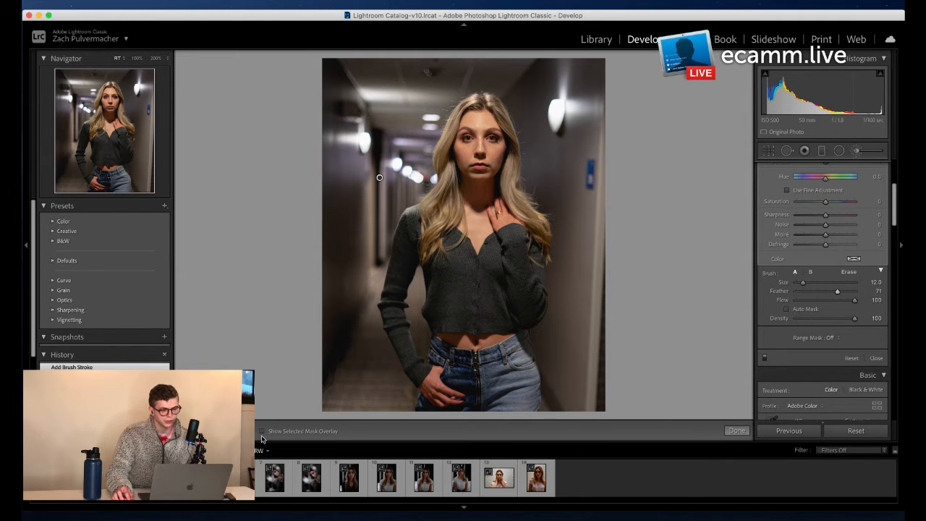
Step: Show the mask overlay, erase the mask from the woman's shoulder and arm with a Size 9 eraser brush, and hide the overlay
click(263, 432)
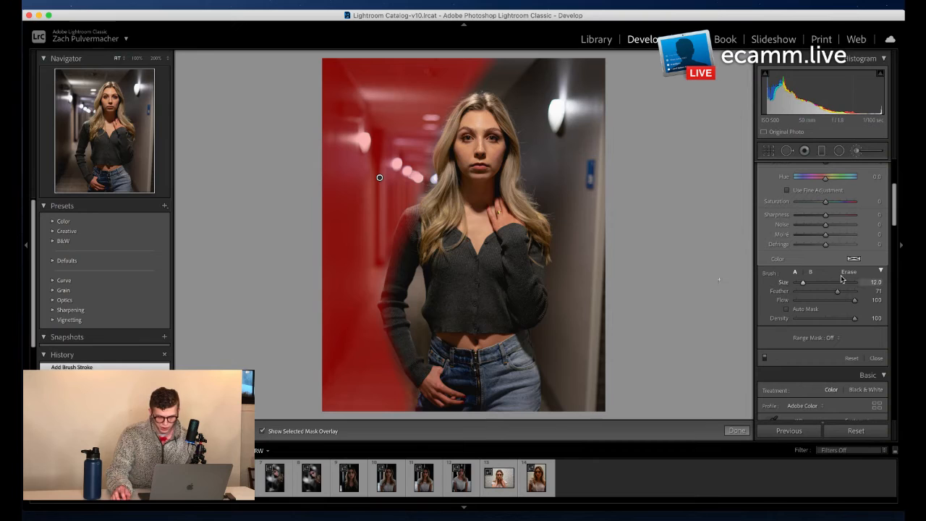
click(843, 273)
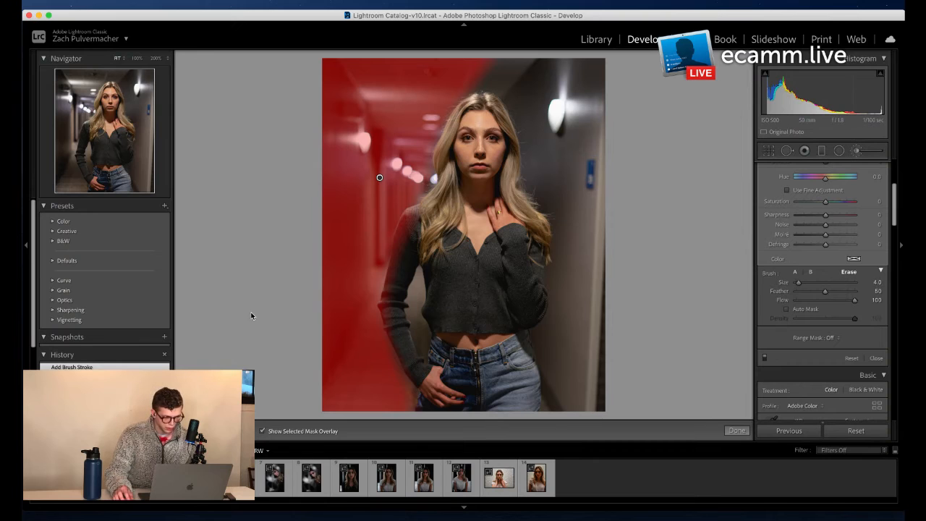
scroll(408, 236, up, 4)
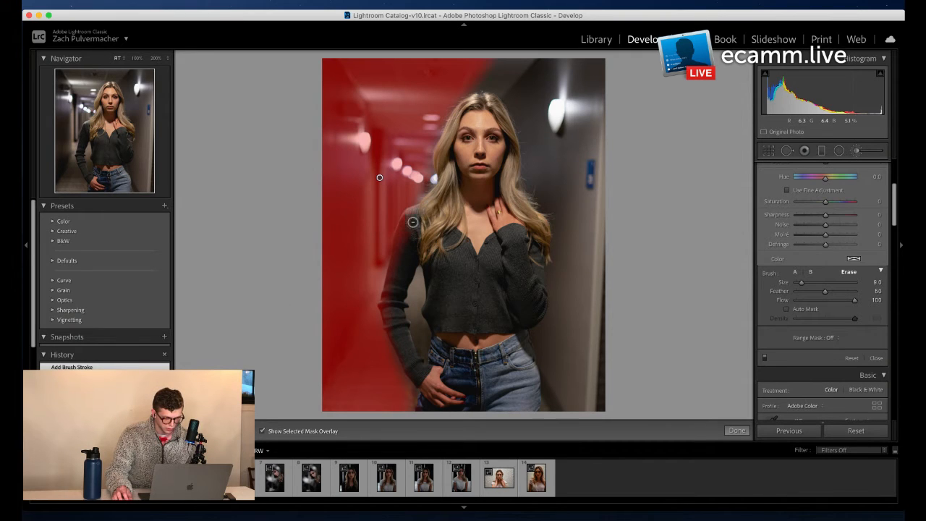
mouse_move(410, 237)
mouse_down()
mouse_move(394, 301)
mouse_move(400, 329)
mouse_move(396, 281)
mouse_move(409, 234)
mouse_move(426, 217)
mouse_move(405, 264)
mouse_move(403, 256)
mouse_move(398, 337)
mouse_up()
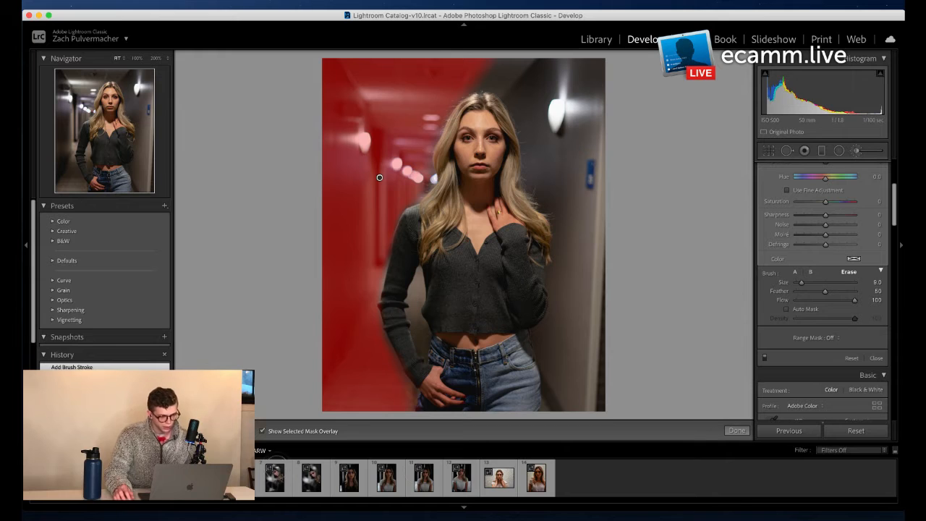
click(265, 432)
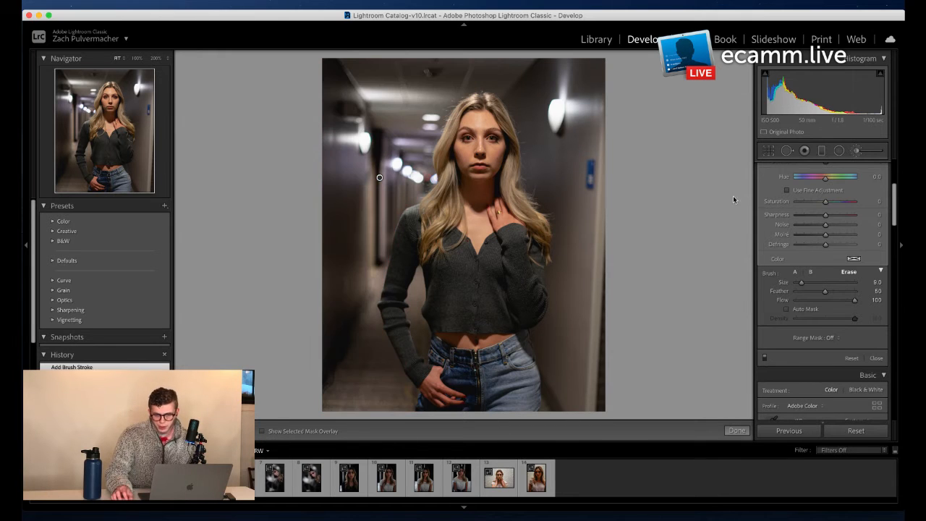
Step: Adjust the wall mask to Clarity 0, Exposure 0.00, Shadows -16 and Highlights -12
scroll(822, 253, up, 3)
scroll(822, 254, up, 3)
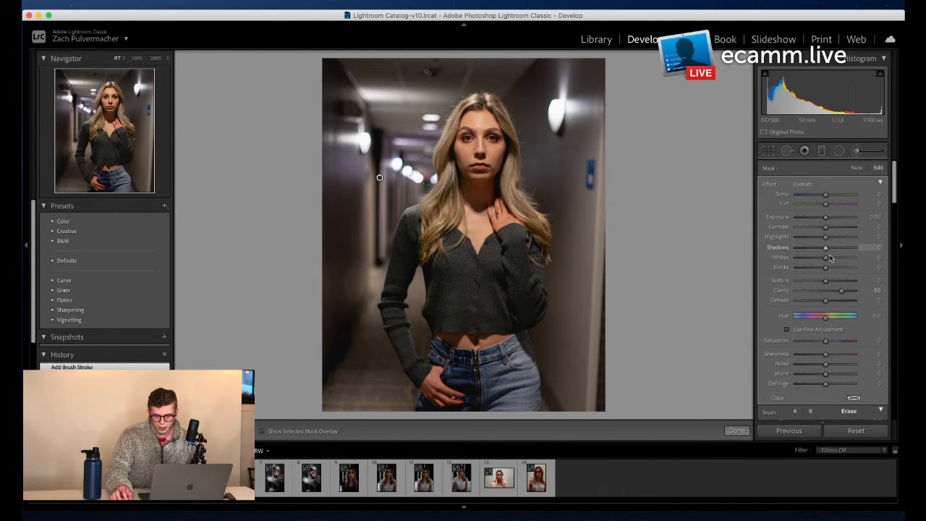
double_click(841, 291)
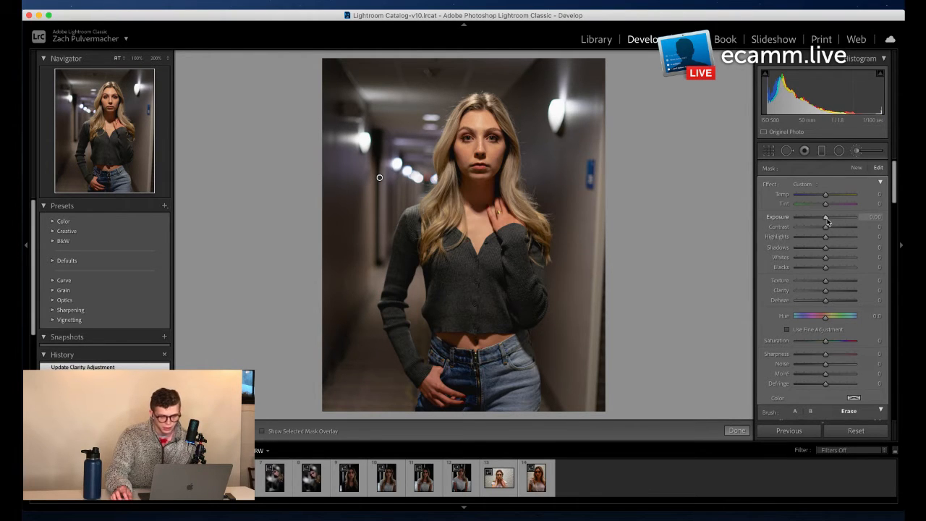
drag(827, 220, 824, 222)
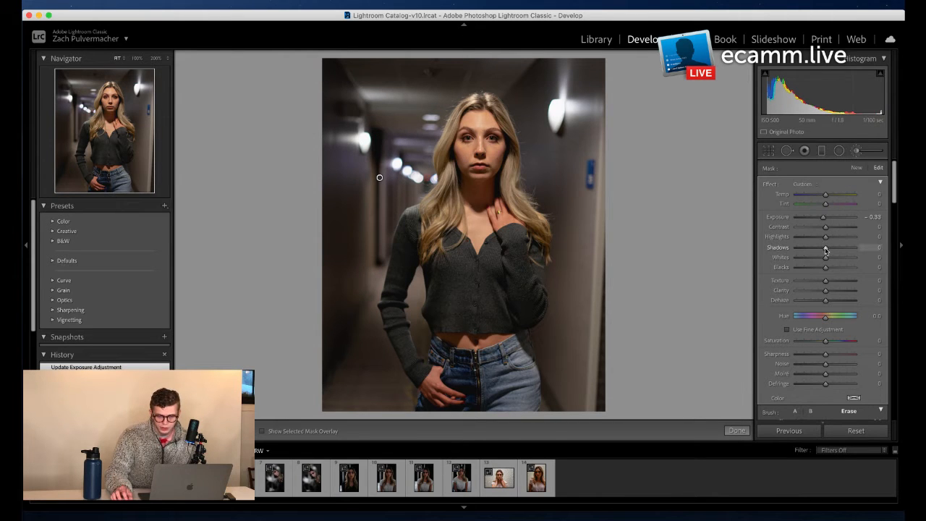
drag(824, 249, 819, 249)
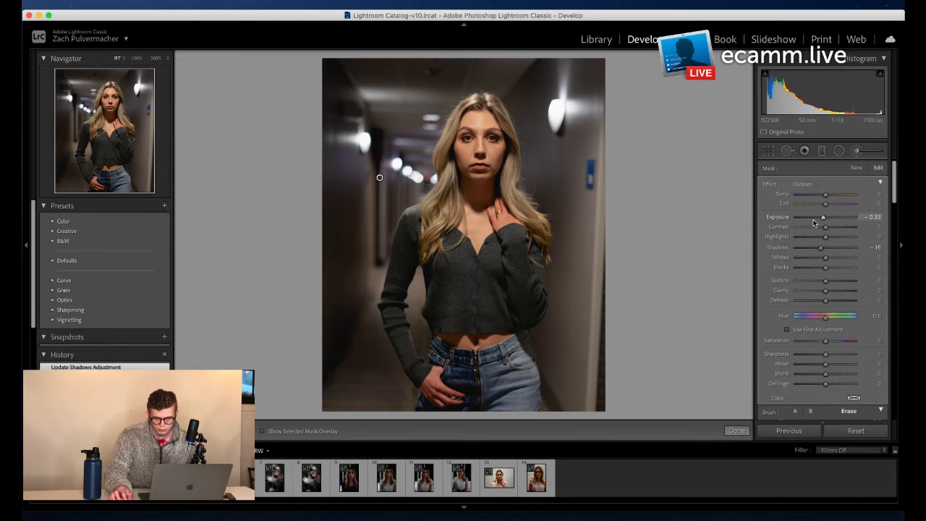
double_click(823, 218)
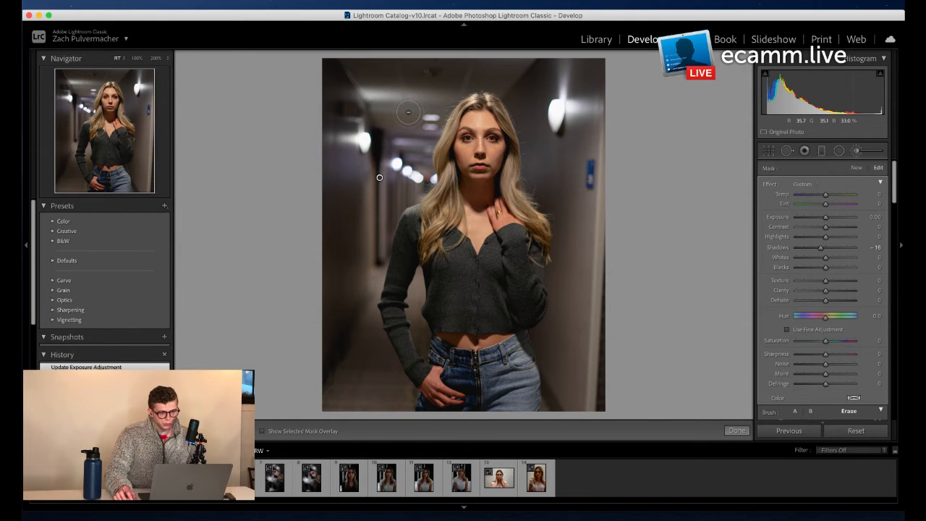
drag(825, 237, 821, 240)
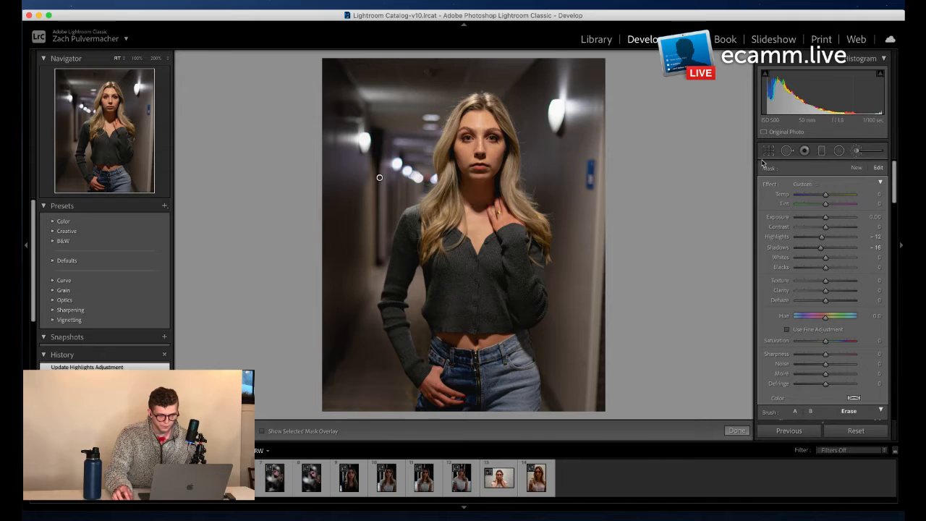
Step: Reframe the forward-facing portrait's crop slightly lower and straighten it to -1.75
key(r)
drag(447, 245, 449, 234)
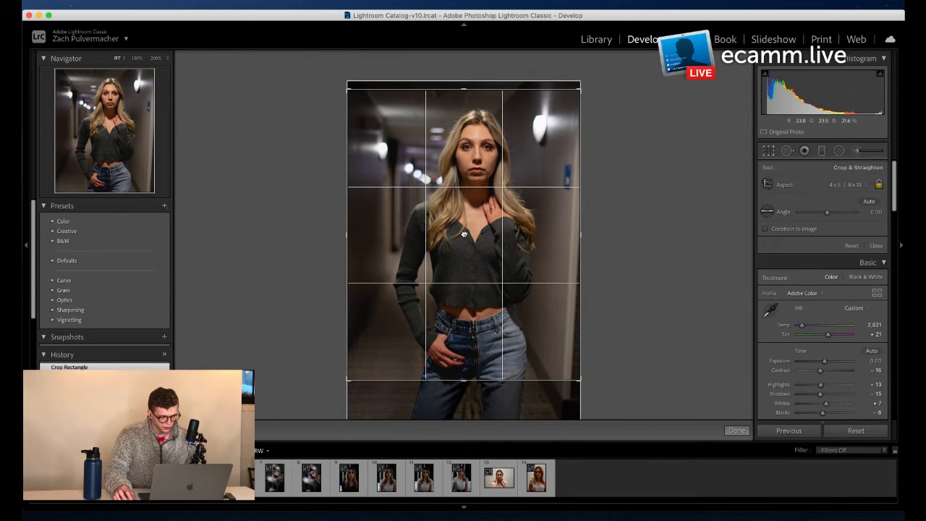
drag(684, 250, 684, 244)
click(727, 431)
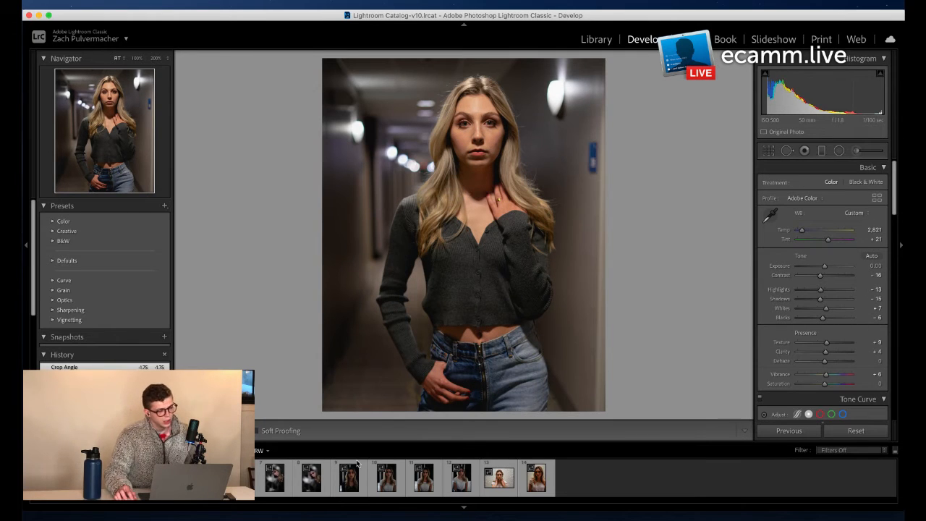
Step: Open the unedited portrait with the woman's reflection, straighten it to -3.16, and crop it to 4 x 5 / 8 x 10 from the upper part
click(163, 478)
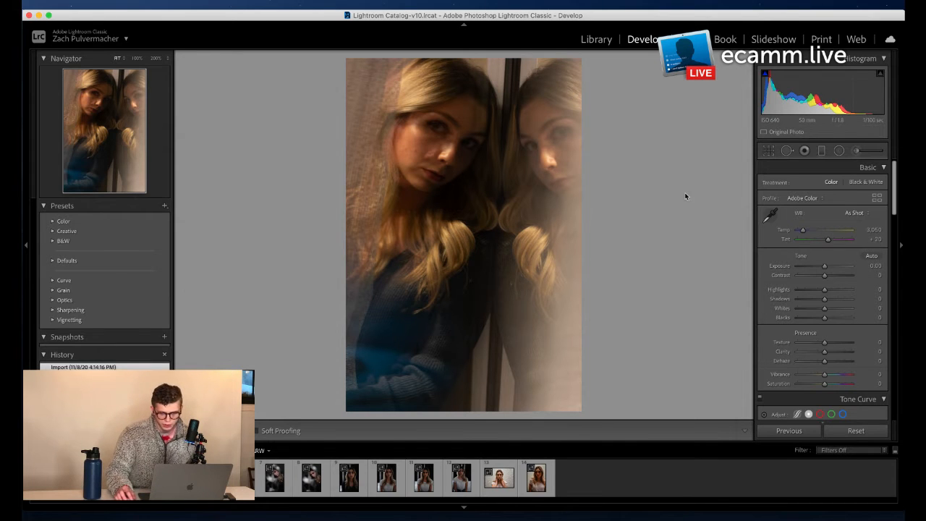
key(r)
drag(729, 210, 719, 208)
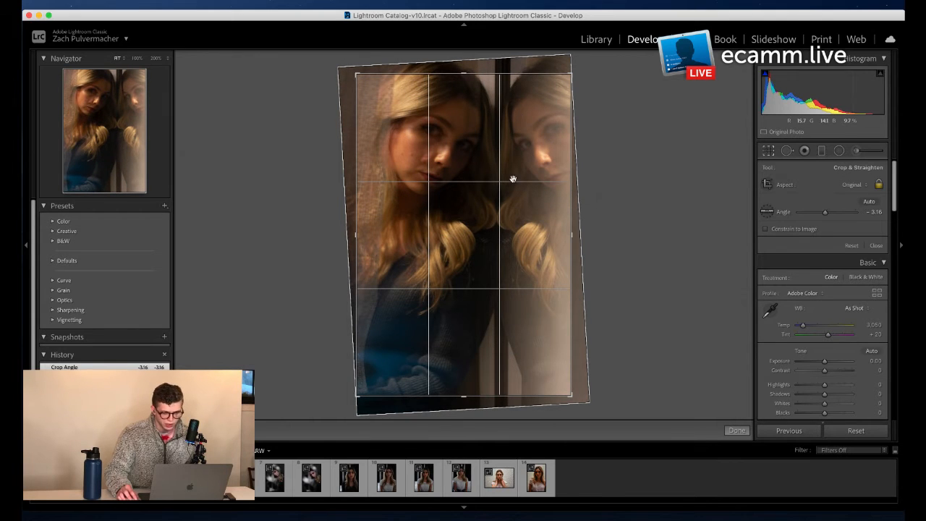
click(855, 186)
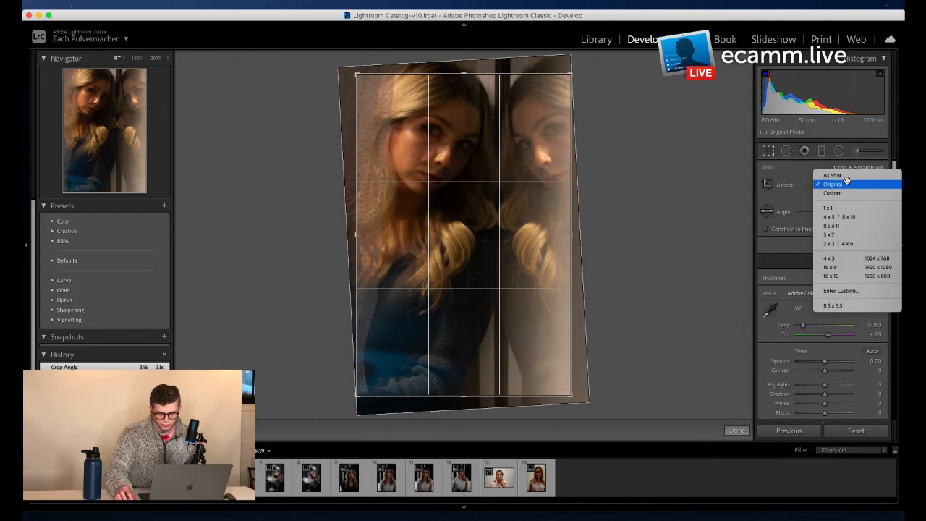
click(837, 215)
drag(493, 242, 493, 277)
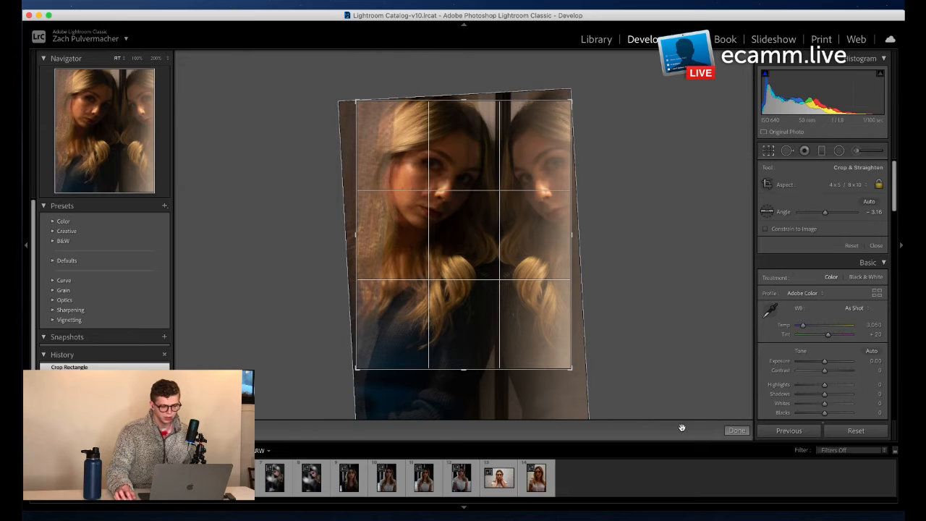
click(736, 430)
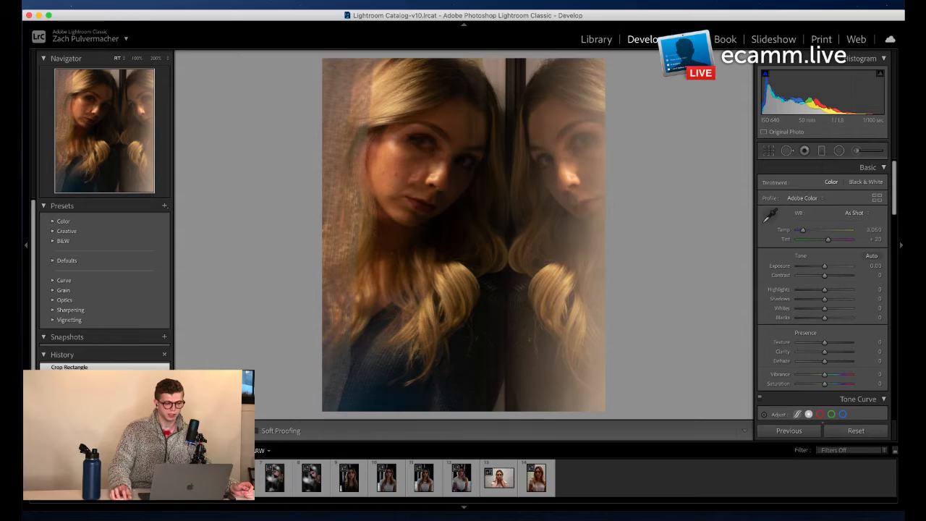
Step: Try a global Dehaze of +46 on the reflection portrait and return it to 0
click(419, 517)
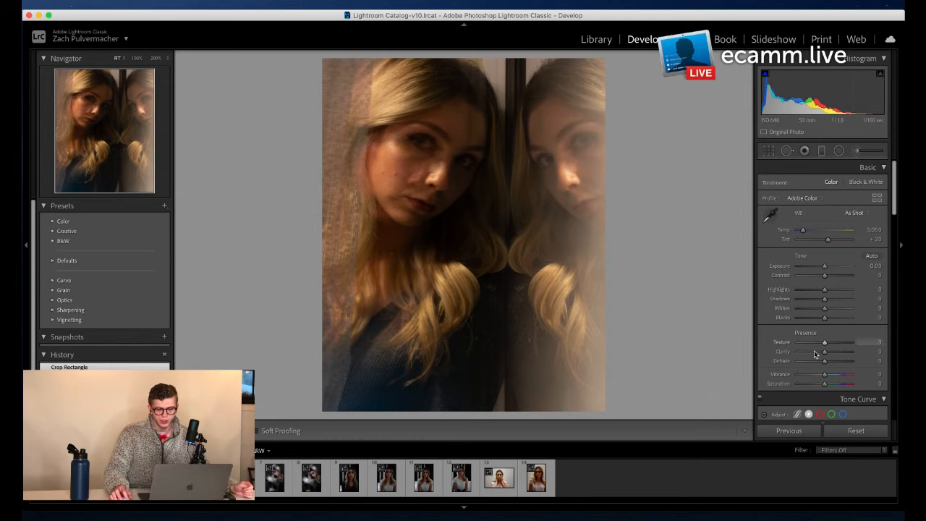
scroll(810, 344, down, 2)
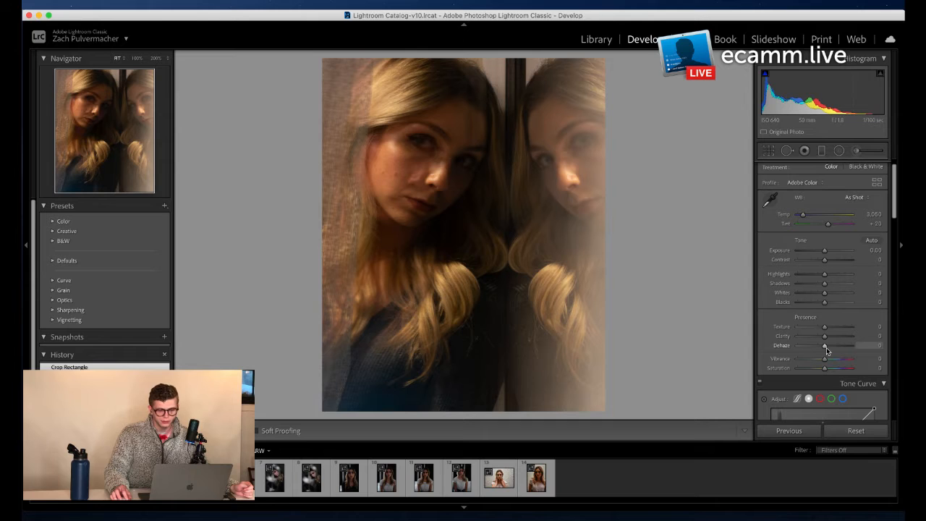
drag(826, 348, 836, 350)
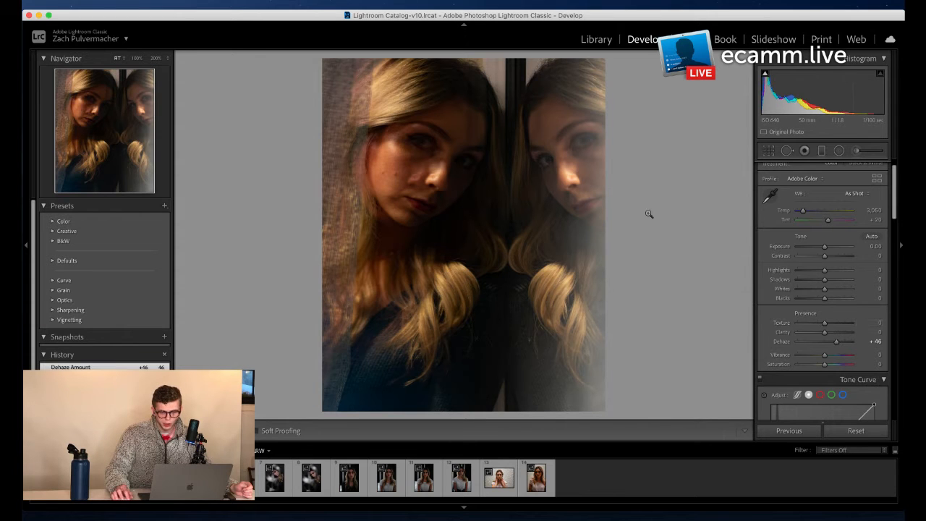
drag(837, 345, 822, 347)
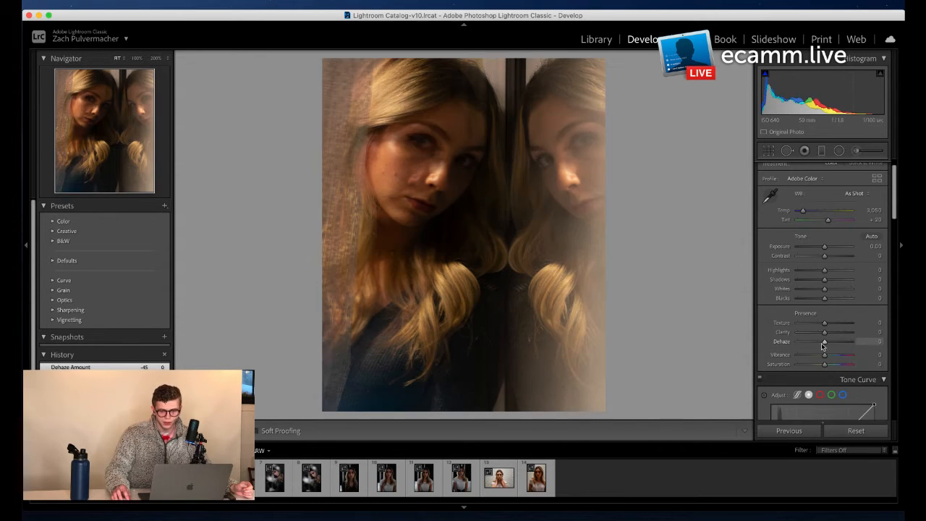
Step: Brush an adjustment mask over the woman's reflection, with Clarity reset to 0 and Dehaze set to 37
click(855, 150)
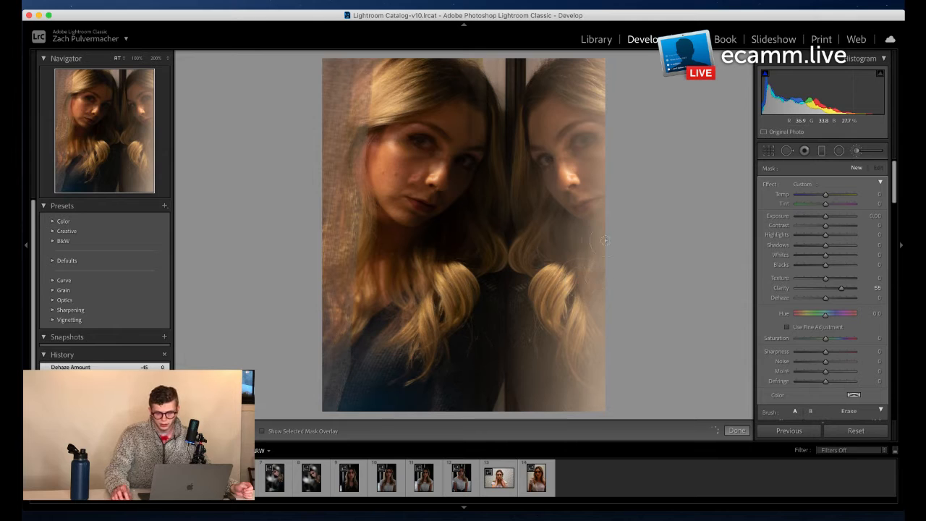
double_click(844, 291)
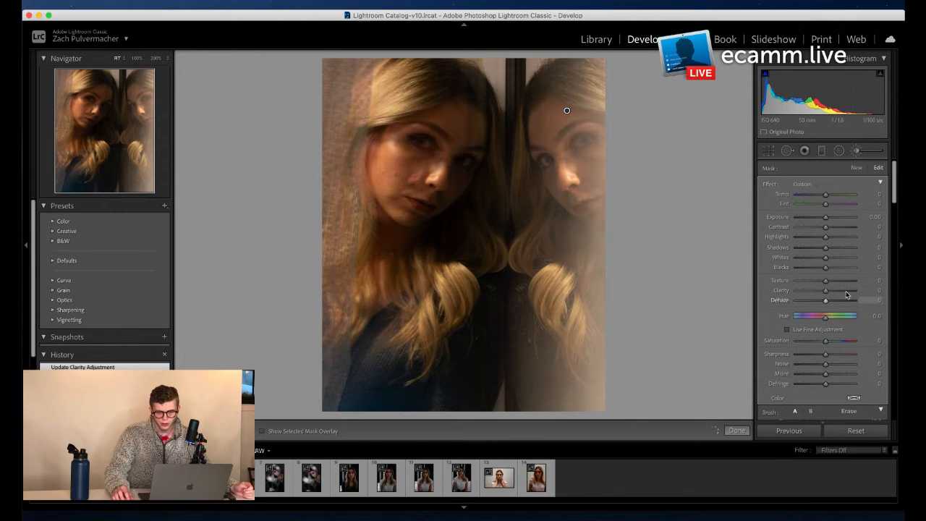
mouse_move(828, 303)
mouse_down()
mouse_move(861, 304)
mouse_move(837, 306)
mouse_up()
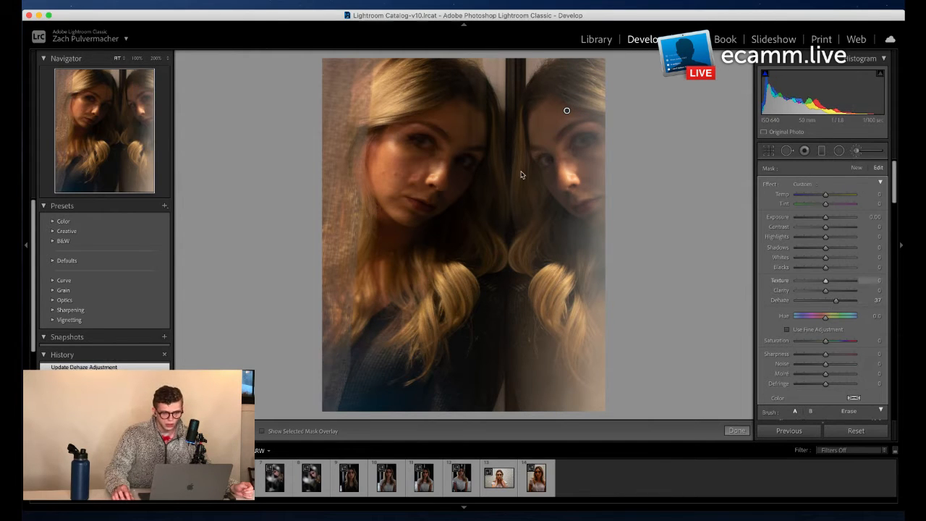
Step: Extend the Dehaze brush mask down the reflection's hair, delete that entire mask, and finish local brush editing
drag(545, 254, 612, 282)
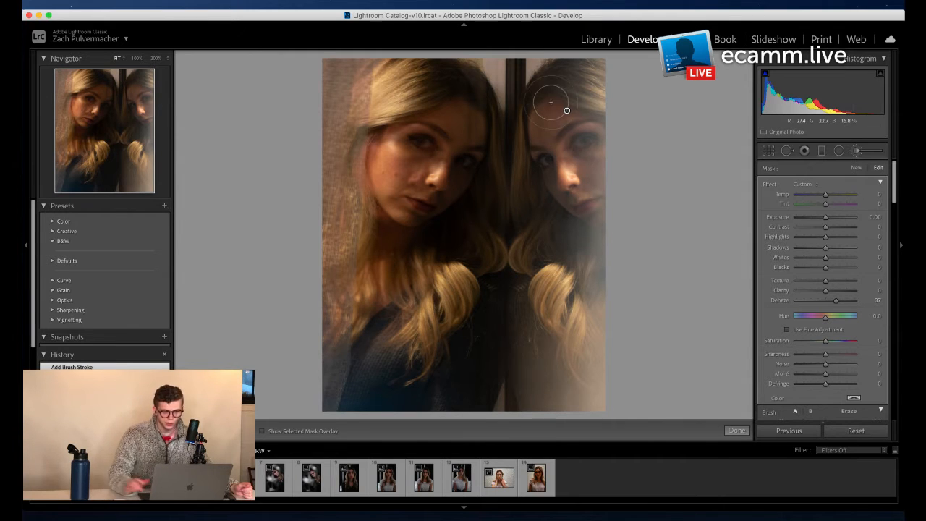
key(Delete)
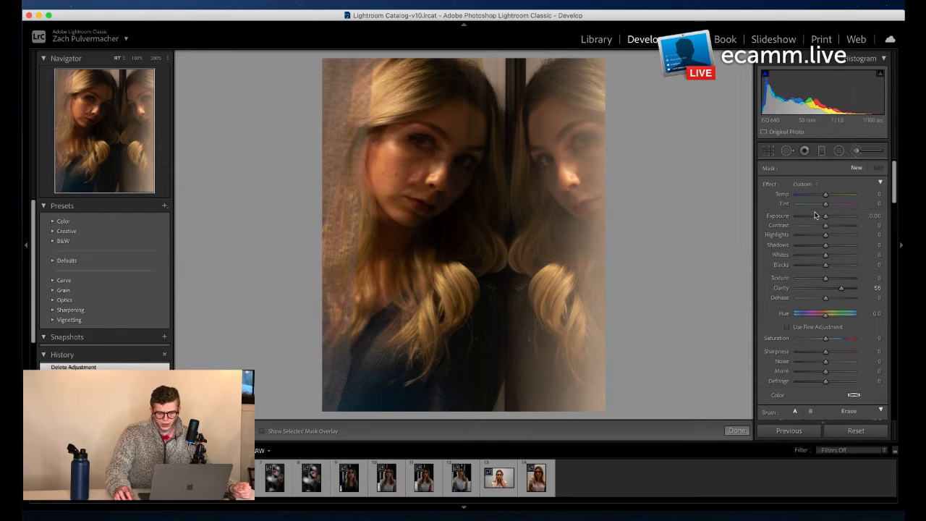
click(736, 430)
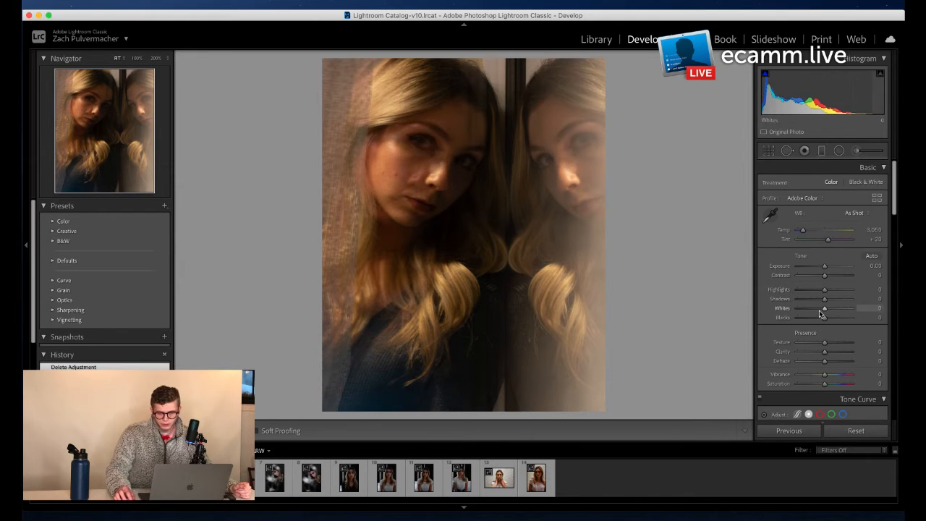
Step: Adjust the reflection portrait's global tone: Exposure +0.05, Contrast -12, Highlights -25 and Shadows +16
drag(823, 272, 826, 270)
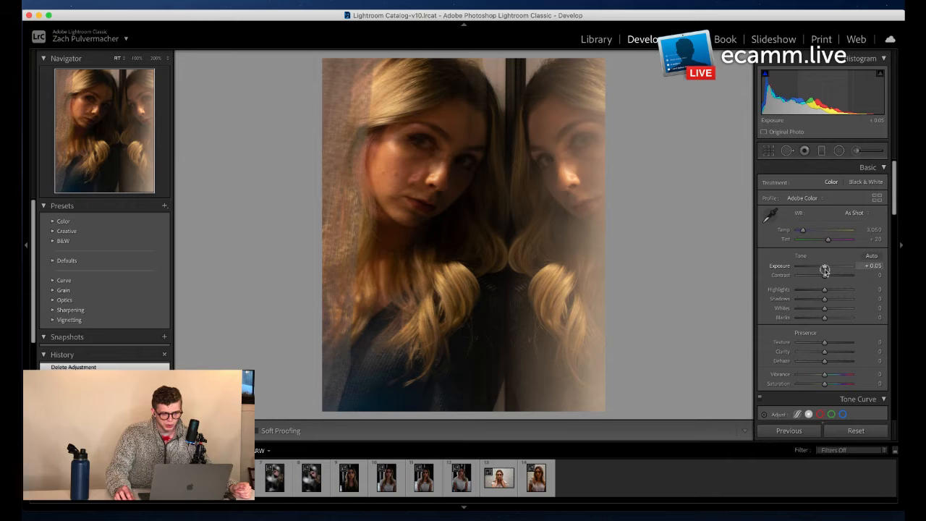
drag(825, 271, 820, 281)
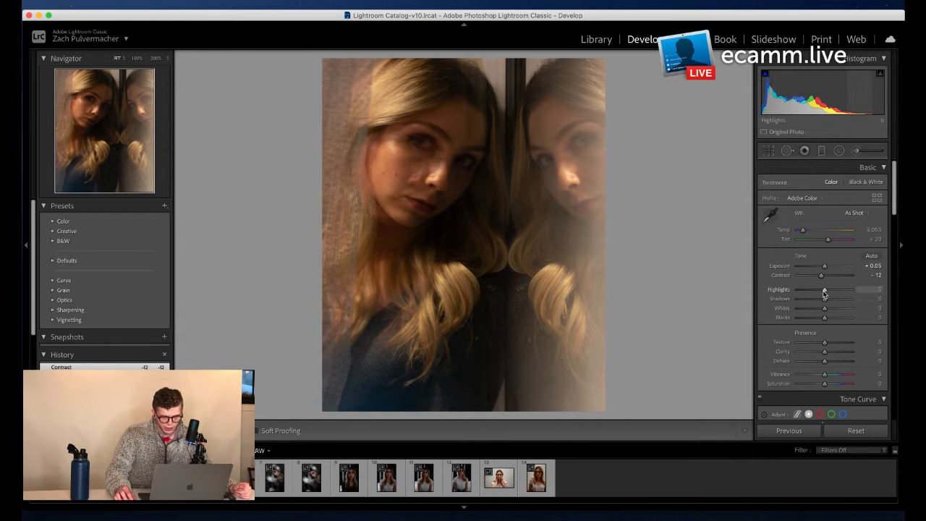
drag(823, 292, 815, 294)
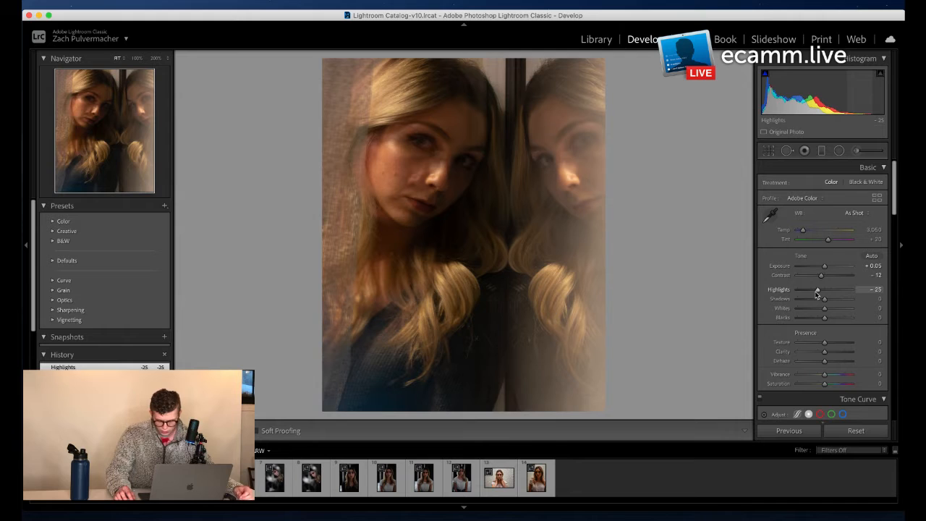
drag(825, 303, 829, 300)
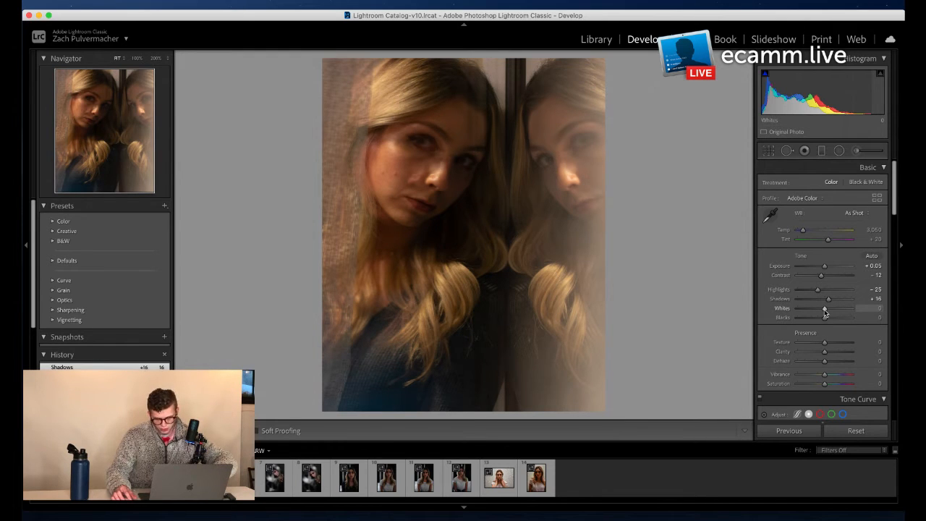
Step: Check the highlight clipping across the Whites range, up to +100, and set Whites to +18
drag(824, 311, 827, 311)
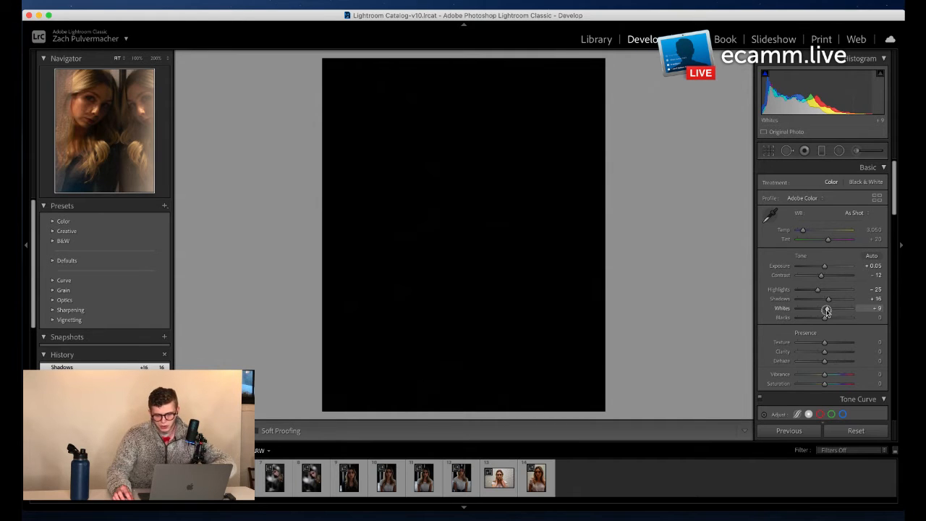
drag(826, 311, 865, 311)
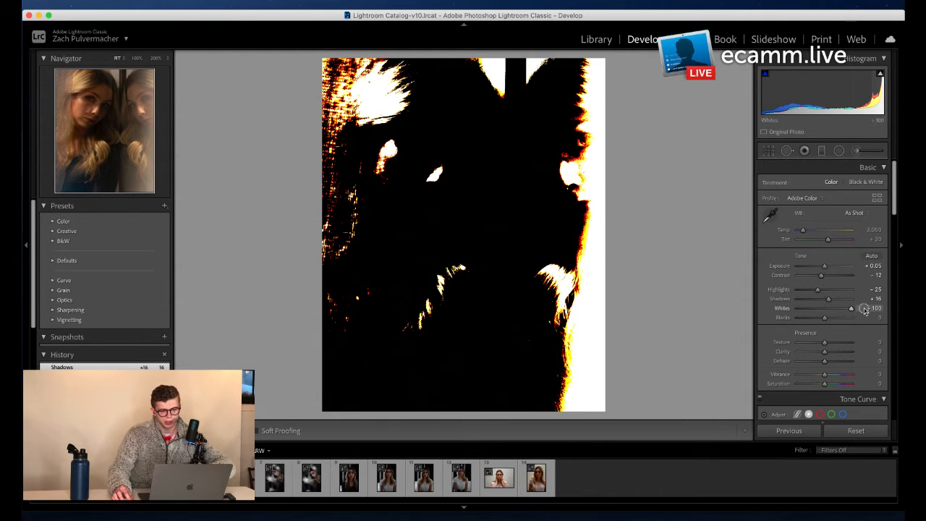
drag(864, 311, 840, 312)
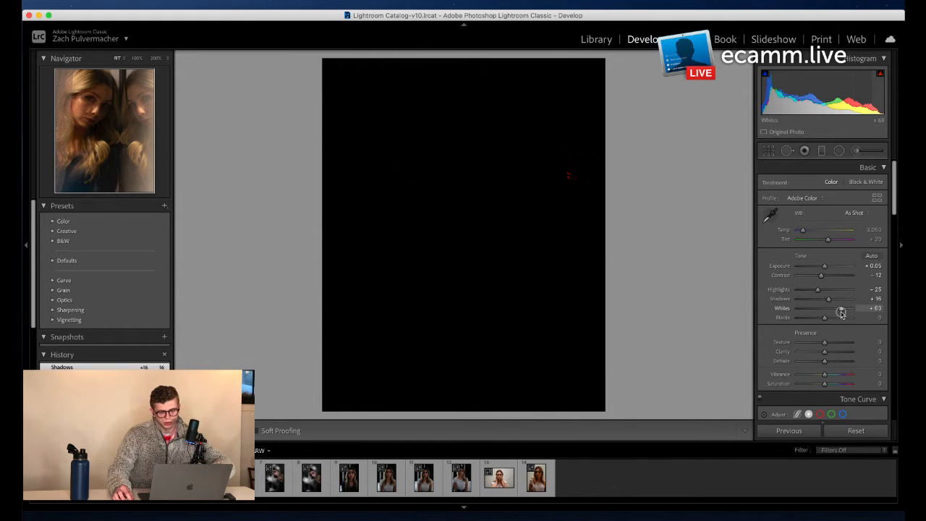
drag(841, 313, 829, 318)
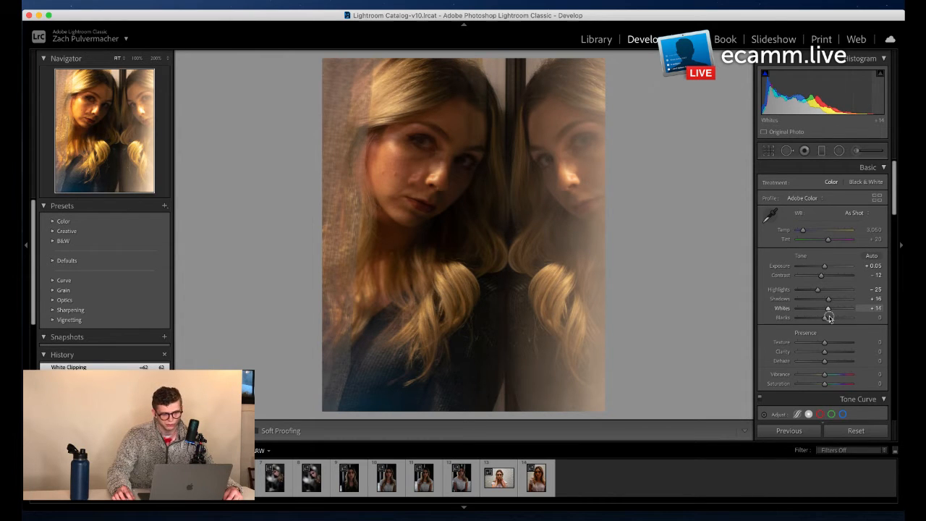
drag(829, 318, 834, 313)
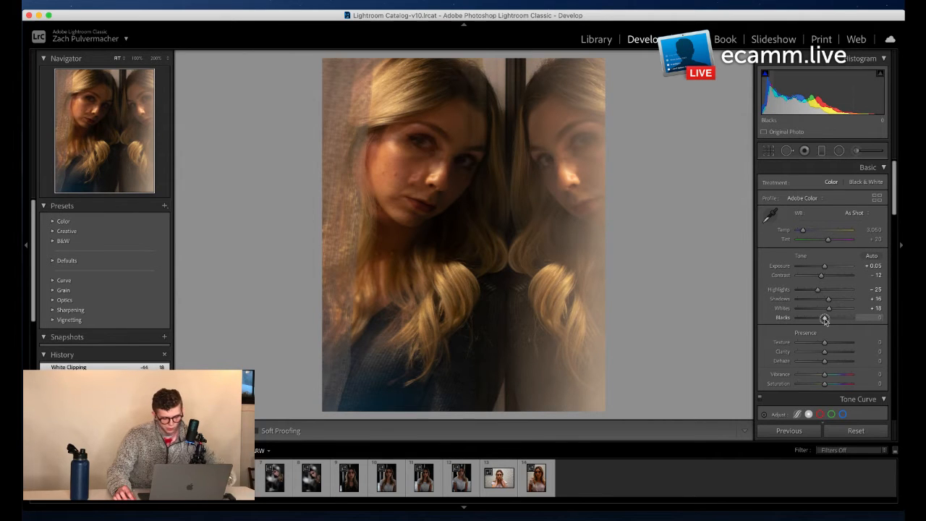
Step: Check the shadow clipping with Blacks lowered to about -27, and set Blacks to +13
drag(825, 319, 817, 321)
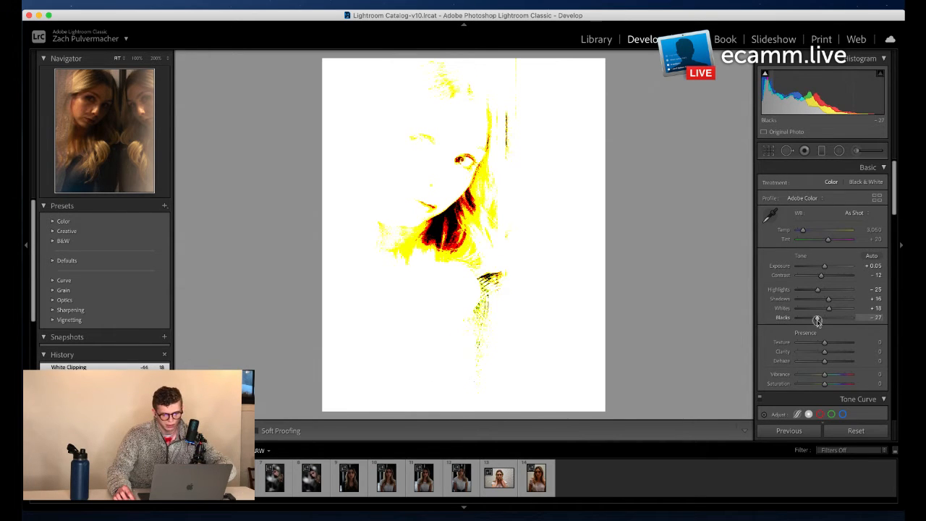
drag(818, 321, 825, 320)
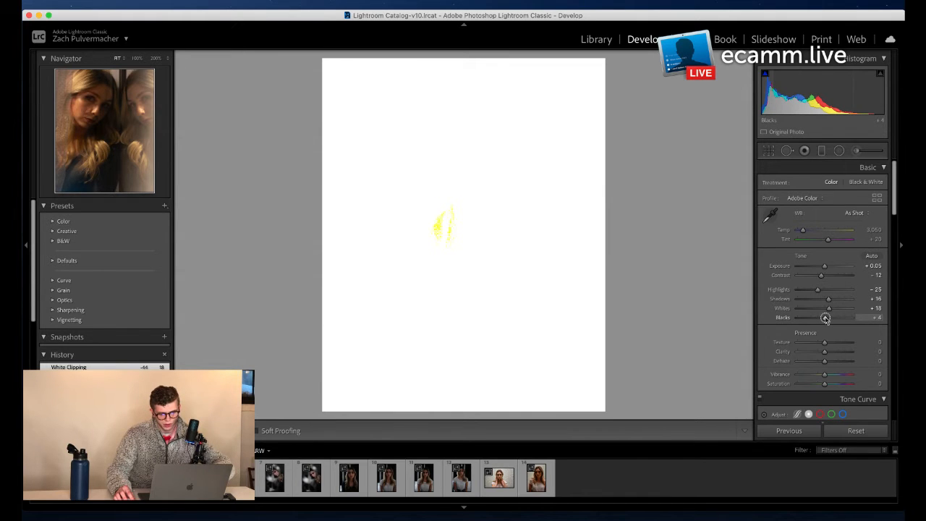
drag(827, 319, 829, 316)
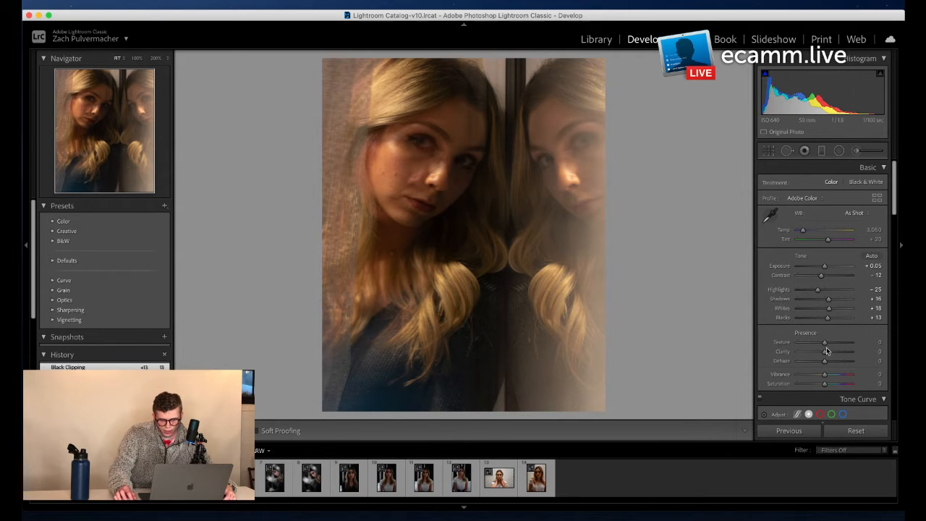
Step: Set the portrait's Texture to +5, Clarity to -7 and Vibrance to -6, trying Saturation at -4 before returning it to 0
scroll(829, 351, down, 1)
scroll(829, 351, down, 1)
drag(824, 331, 821, 345)
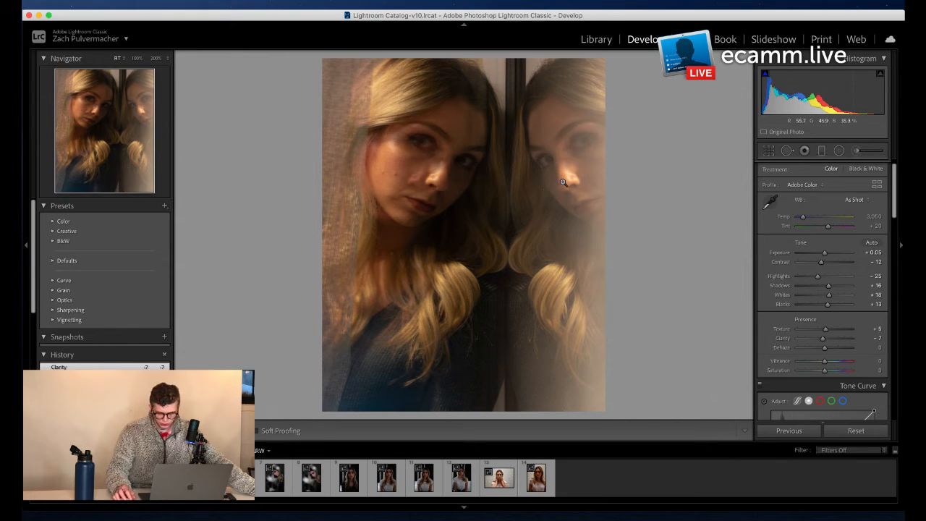
scroll(828, 328, down, 2)
drag(827, 329, 823, 333)
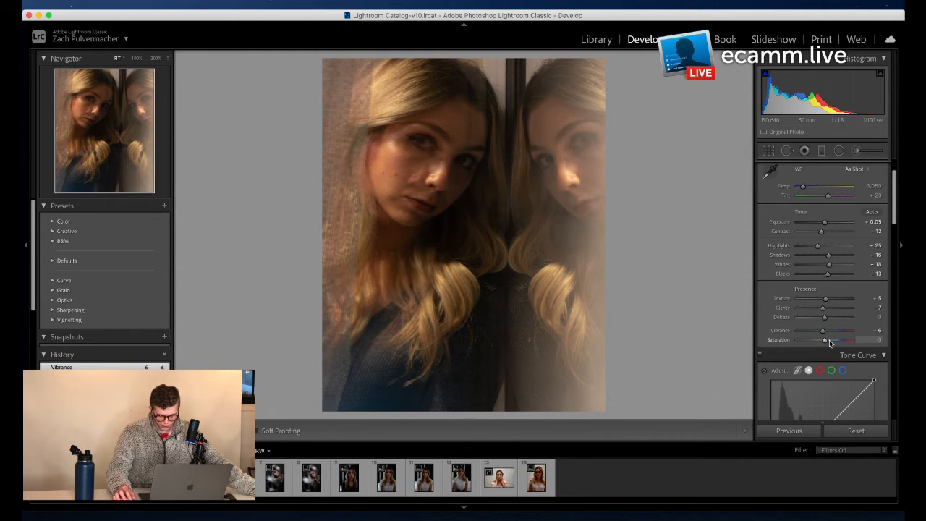
drag(823, 342, 822, 343)
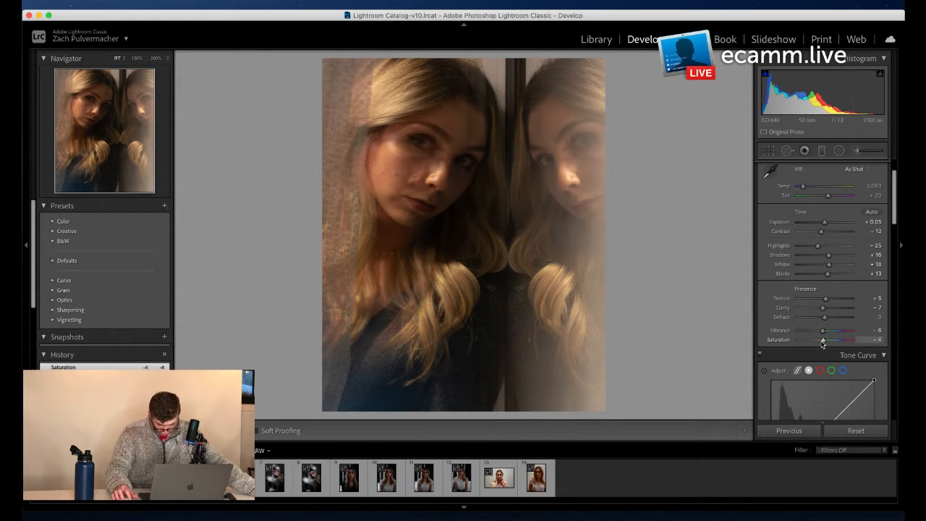
drag(821, 342, 823, 341)
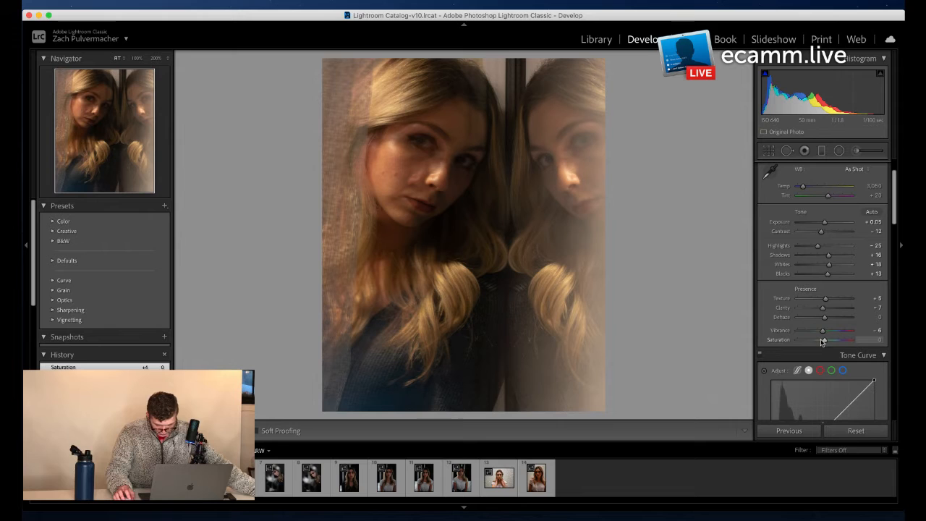
Step: Shape a faded point curve with points at about 18/27, 78/81 and 179/169, and lower the white endpoint to 255/244
scroll(820, 340, down, 3)
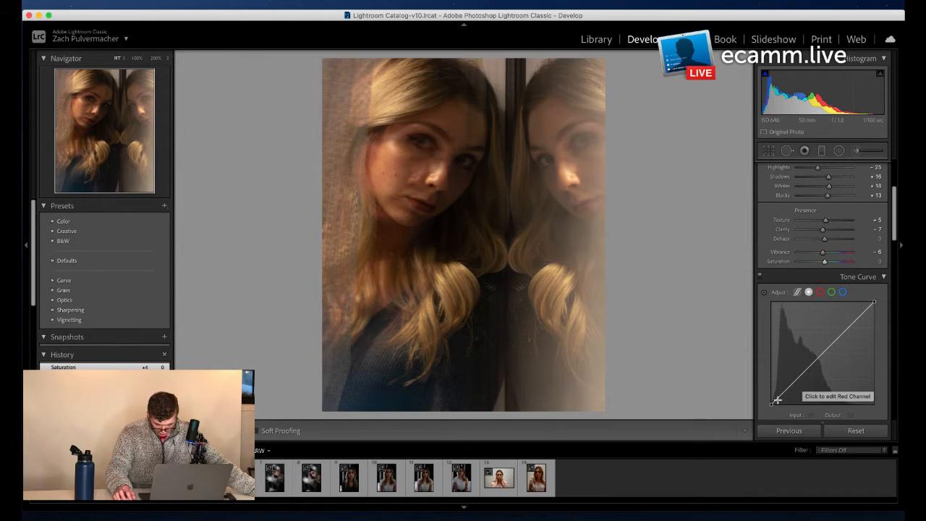
drag(772, 404, 777, 394)
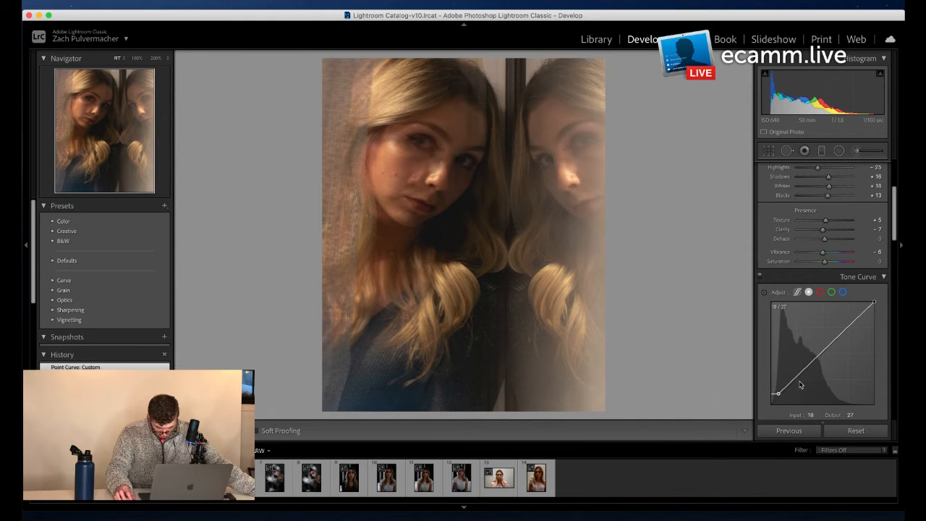
click(801, 370)
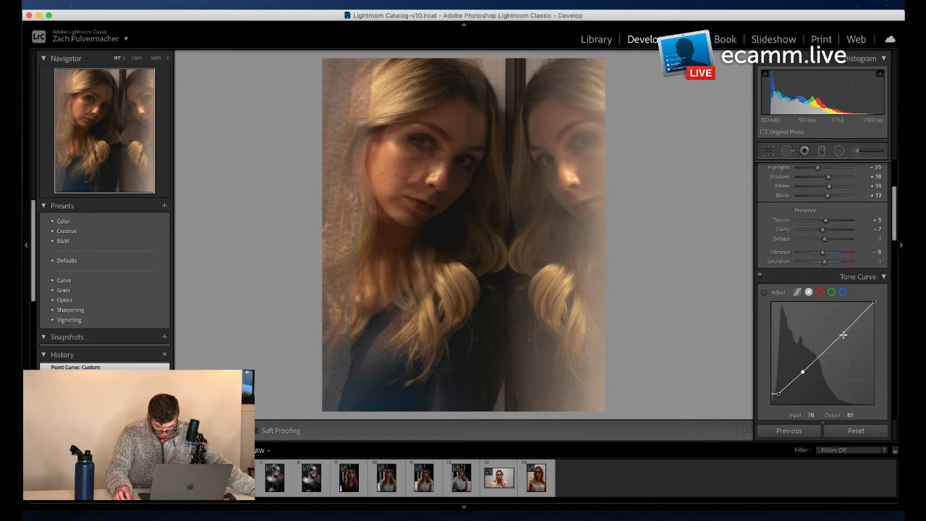
drag(843, 334, 844, 337)
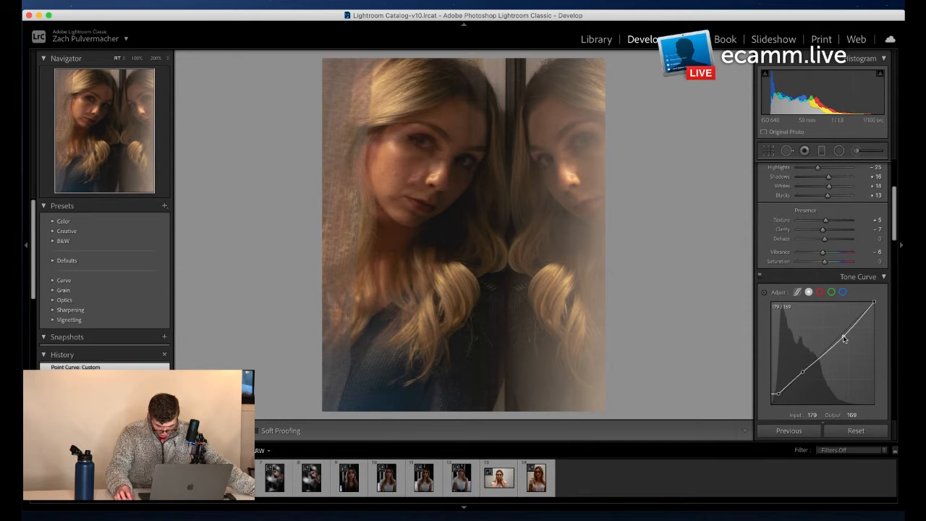
scroll(843, 336, down, 1)
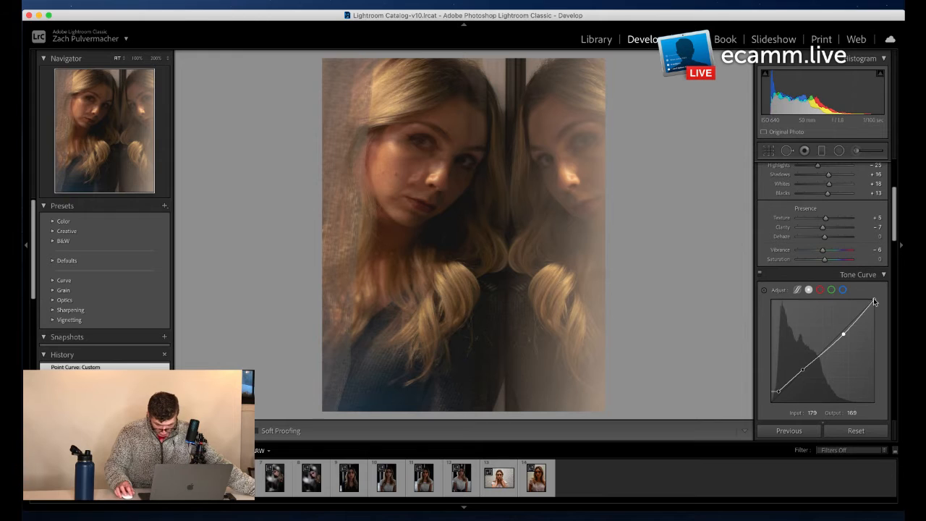
drag(874, 302, 874, 307)
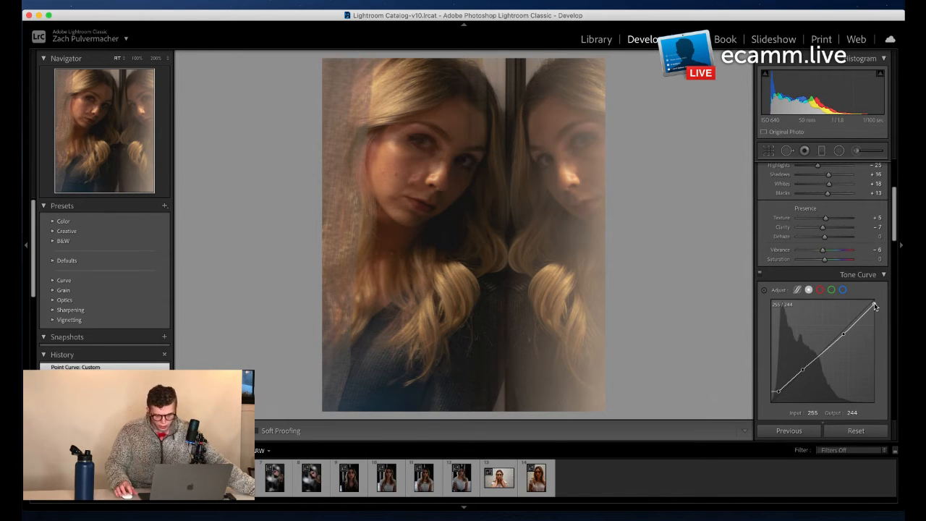
scroll(873, 304, up, 1)
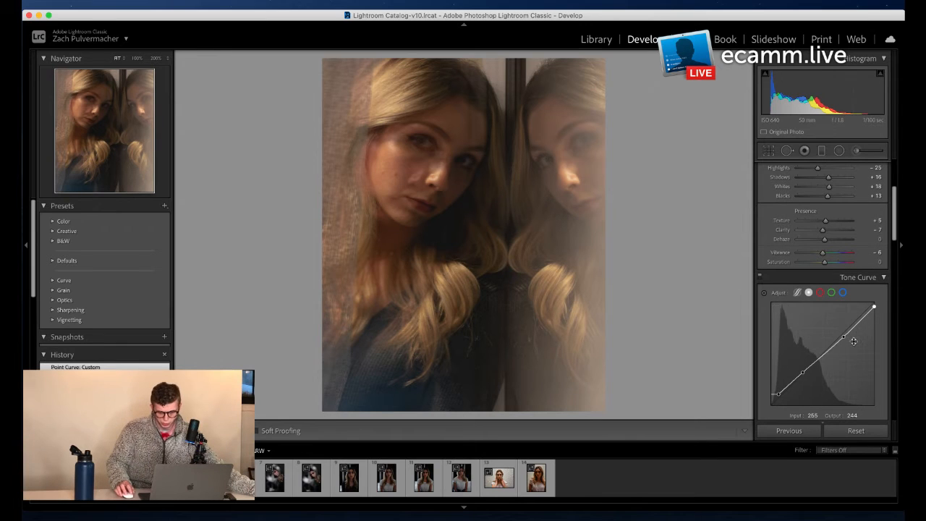
Step: Raise the Orange saturation to +13 in the HSL adjustments and review the portrait's basic settings
scroll(832, 362, down, 10)
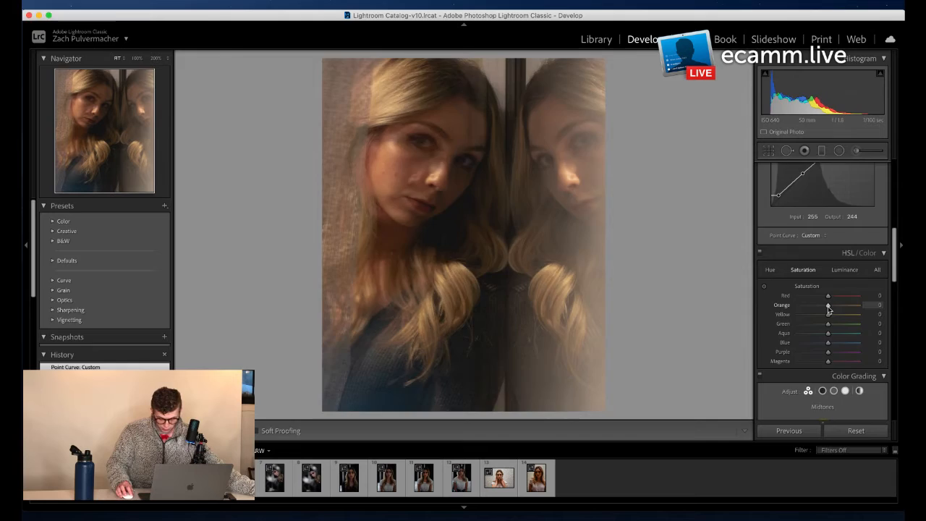
click(828, 309)
drag(828, 309, 830, 306)
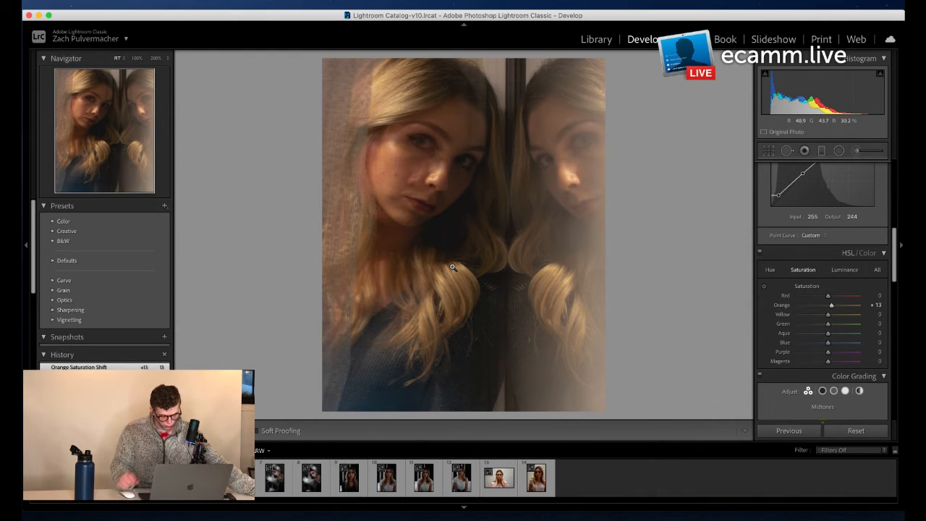
scroll(801, 311, up, 5)
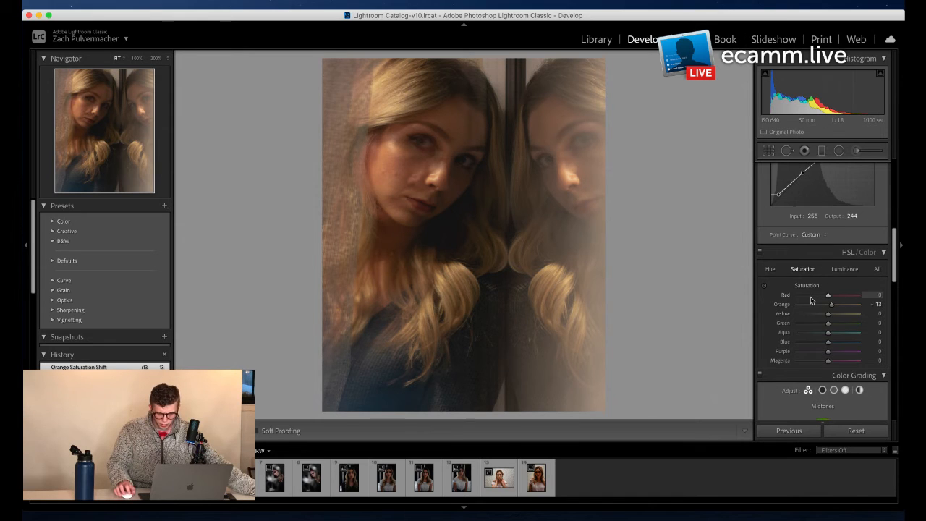
scroll(799, 316, up, 6)
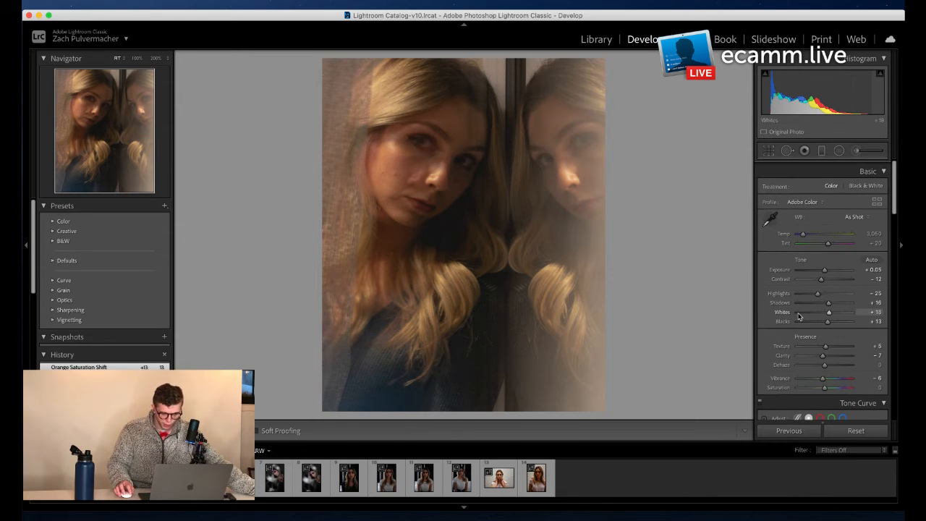
Step: Open the ninth portrait, the frontal shot of the woman before the striped background, for editing
key(Right)
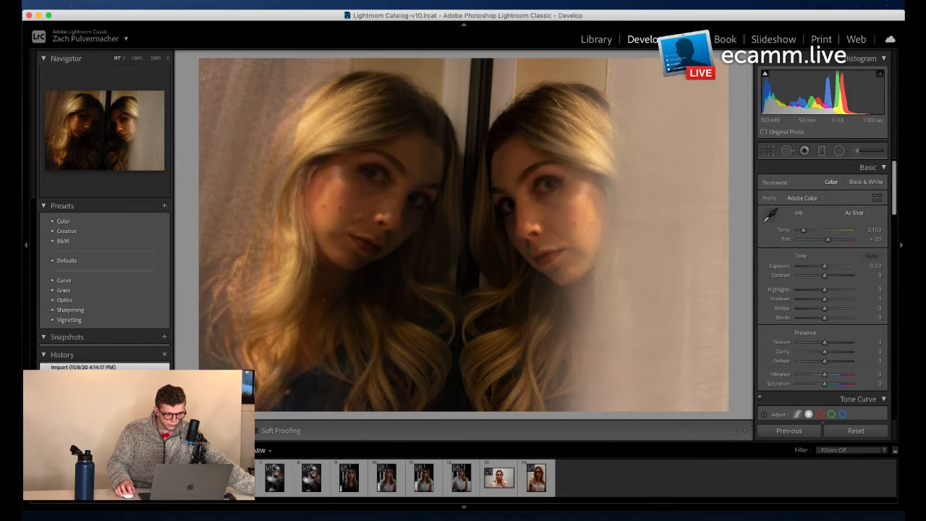
click(312, 487)
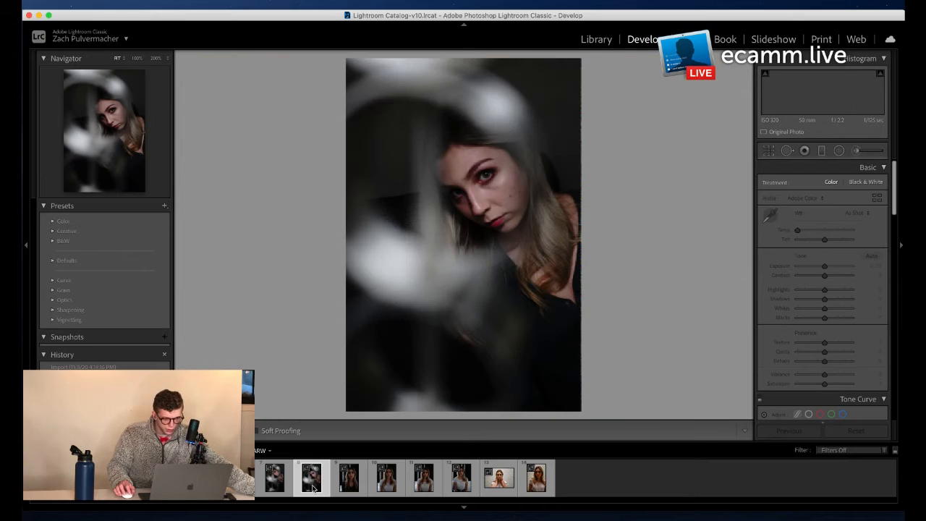
click(350, 484)
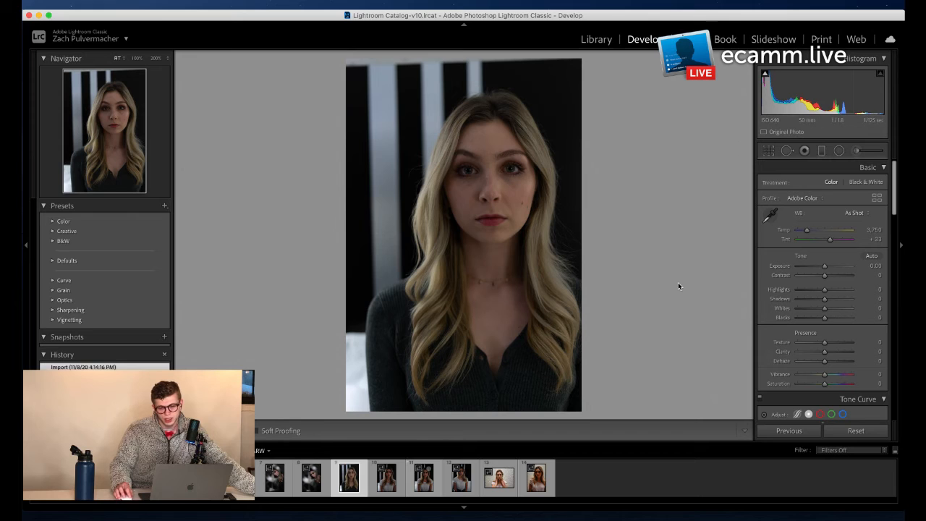
Step: Set the portrait's crop aspect to 4 x 5 / 8 x 10 and reposition the photo vertically within the frame
click(764, 151)
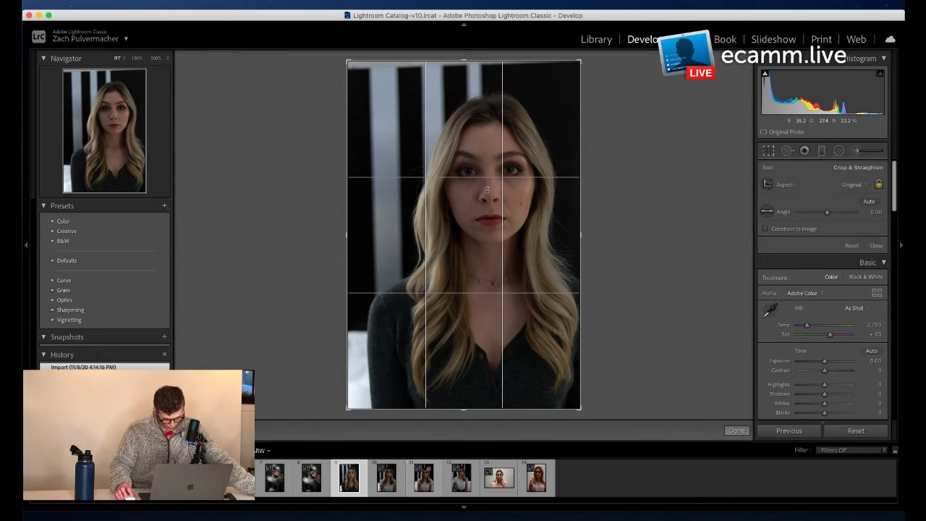
click(842, 187)
click(838, 217)
mouse_move(496, 219)
mouse_down()
mouse_move(497, 248)
mouse_move(501, 205)
mouse_up()
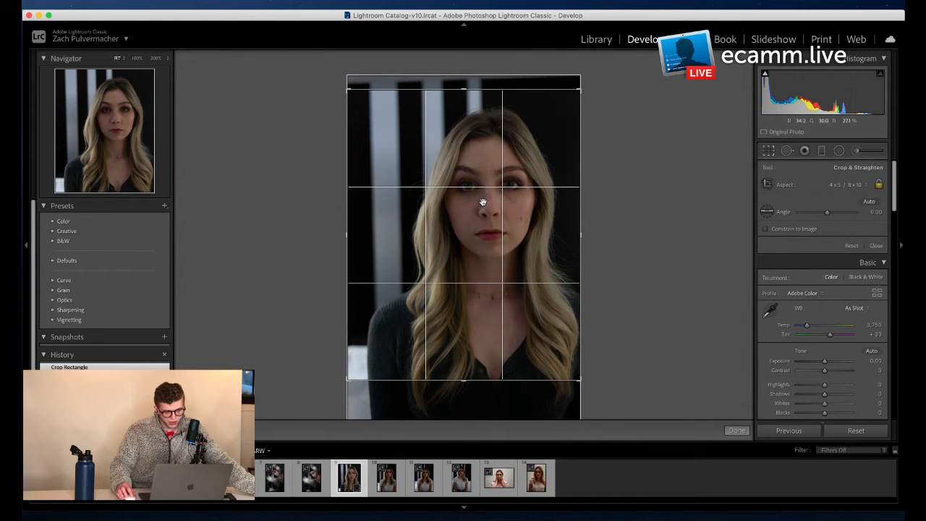
Step: Try a slightly tighter crop, expand it back to the photo's full width, leave a little headroom, and apply it
mouse_move(346, 91)
mouse_down()
mouse_move(364, 112)
mouse_move(347, 93)
mouse_up()
drag(429, 166, 495, 173)
drag(352, 96, 356, 100)
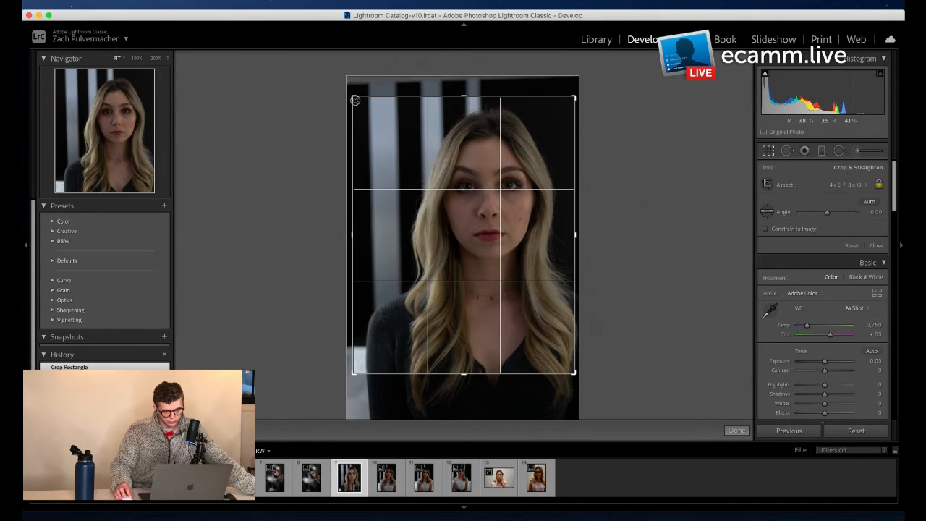
drag(420, 151, 485, 152)
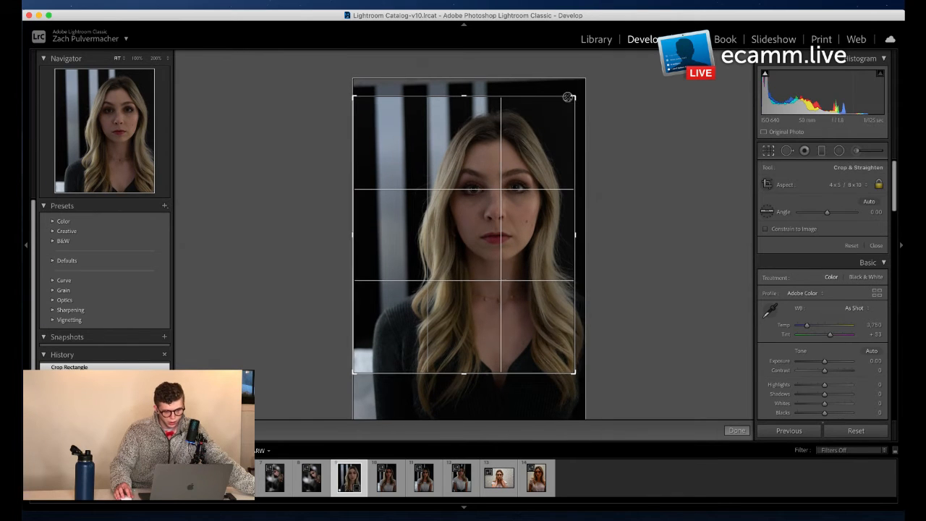
drag(568, 95, 626, 89)
drag(576, 142, 589, 87)
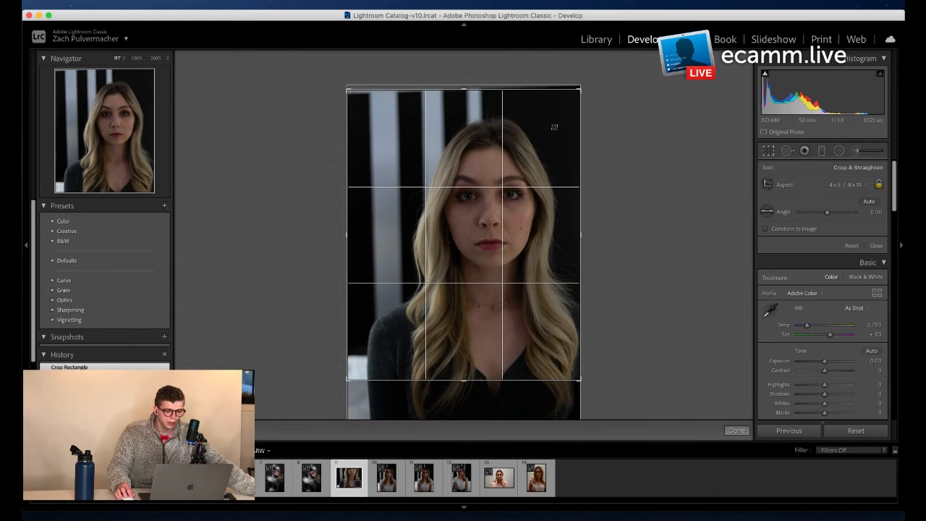
drag(554, 126, 555, 113)
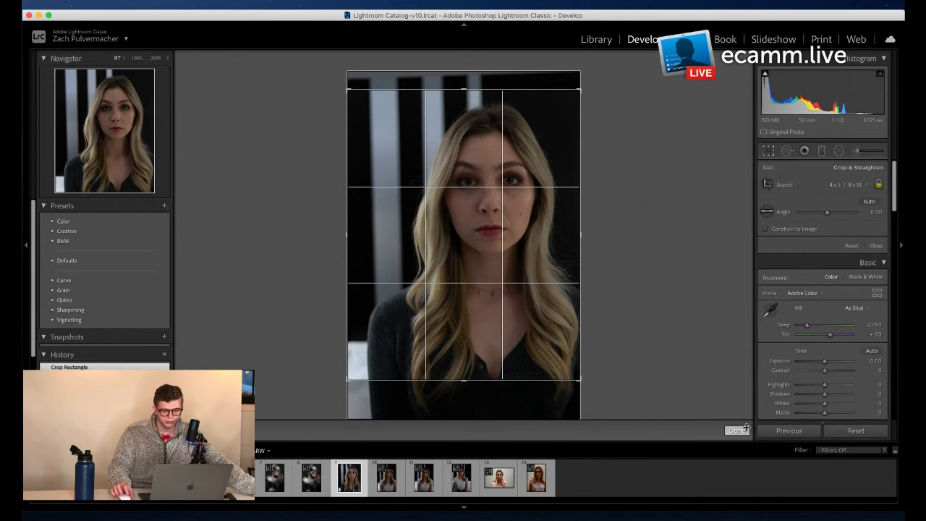
click(738, 431)
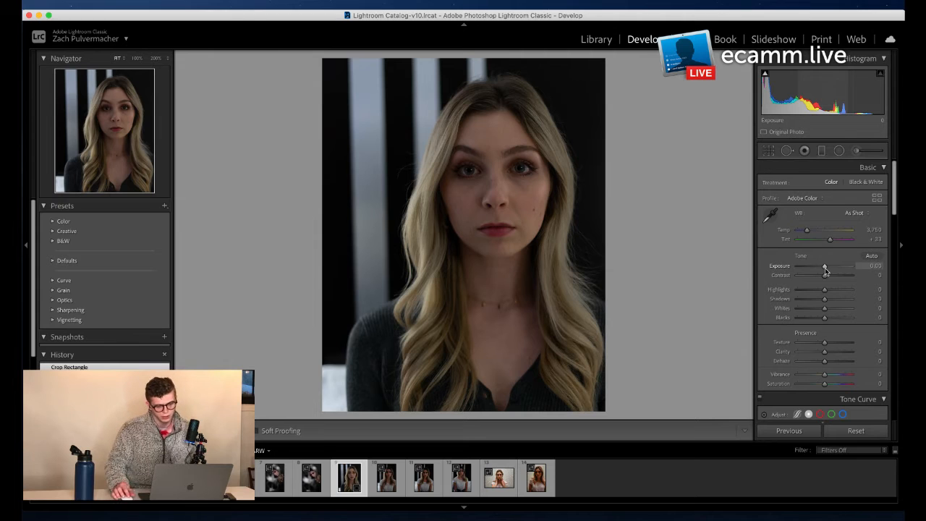
Step: Set the portrait's Exposure to +0.25 and straighten its crop with an angle of 0.58
drag(824, 268, 826, 268)
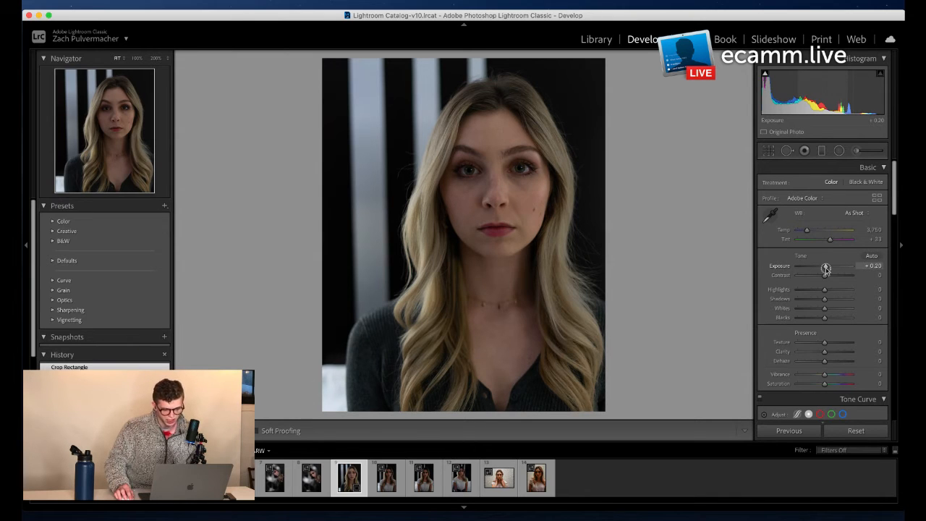
drag(826, 268, 826, 268)
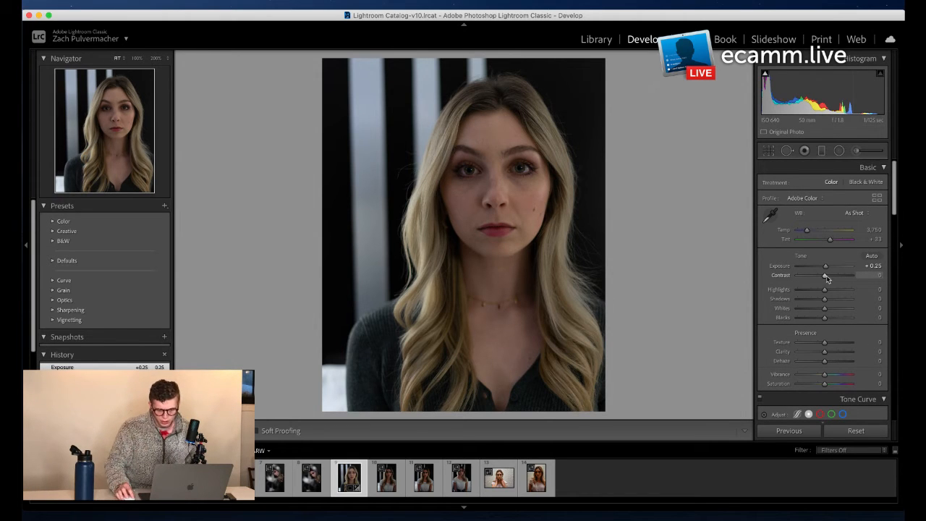
click(768, 150)
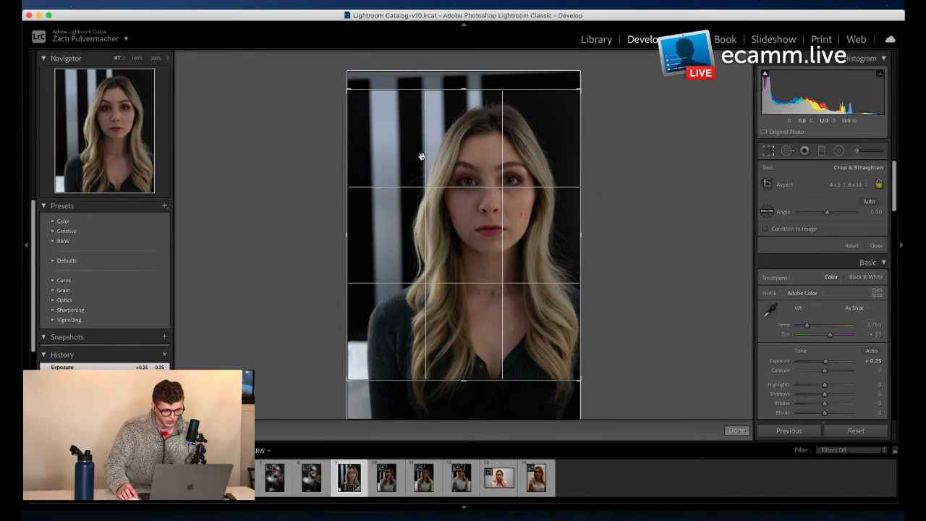
drag(629, 176, 649, 176)
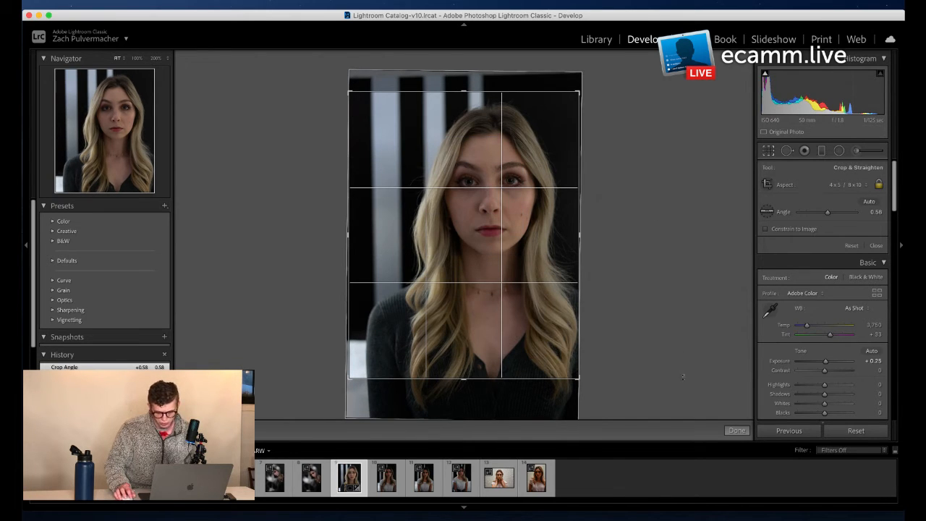
click(736, 431)
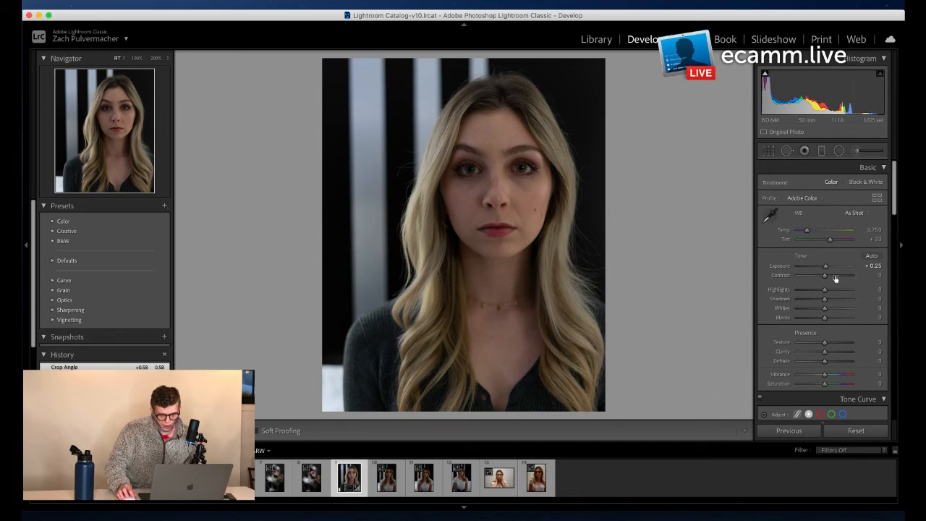
Step: Set the portrait's Contrast to -4, Highlights to +3 and Shadows to +5
drag(823, 276, 824, 280)
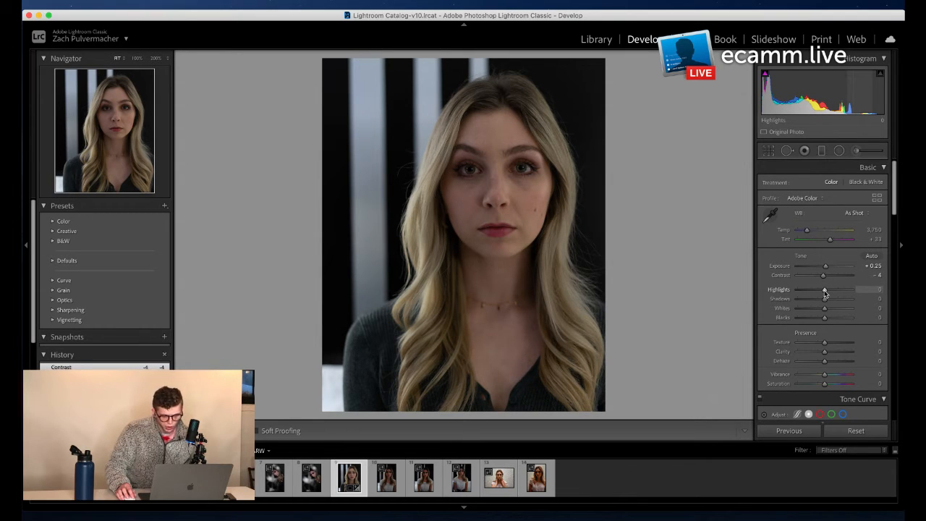
drag(826, 291, 828, 301)
Step: Paint a new adjustment brush mask over the woman's face with a brush size of 16
click(856, 149)
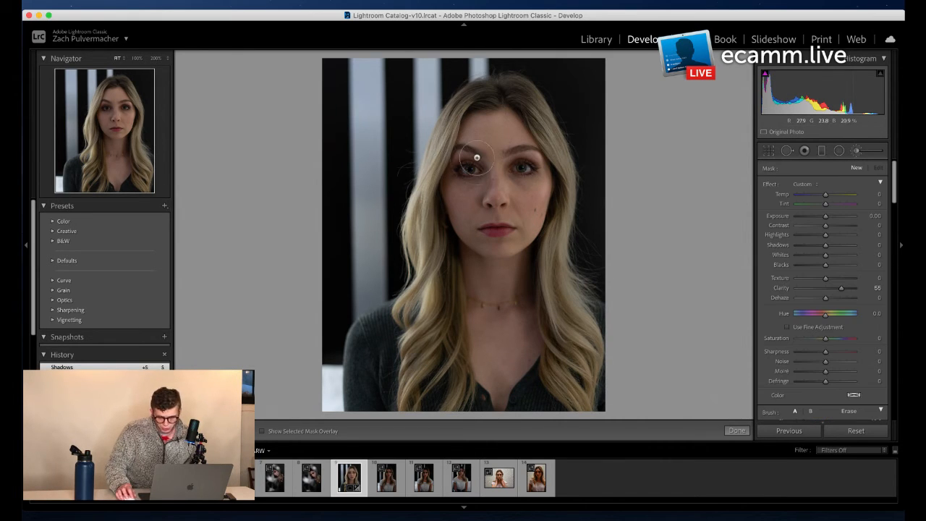
scroll(838, 376, down, 2)
drag(833, 393, 806, 397)
scroll(478, 187, up, 3)
mouse_move(479, 190)
mouse_down()
mouse_move(483, 134)
mouse_move(465, 164)
mouse_move(480, 149)
mouse_move(481, 116)
mouse_move(497, 95)
mouse_move(511, 113)
mouse_move(497, 88)
mouse_move(525, 115)
mouse_move(542, 154)
mouse_move(542, 179)
mouse_move(523, 205)
mouse_move(547, 158)
mouse_move(535, 236)
mouse_move(511, 247)
mouse_move(468, 202)
mouse_up()
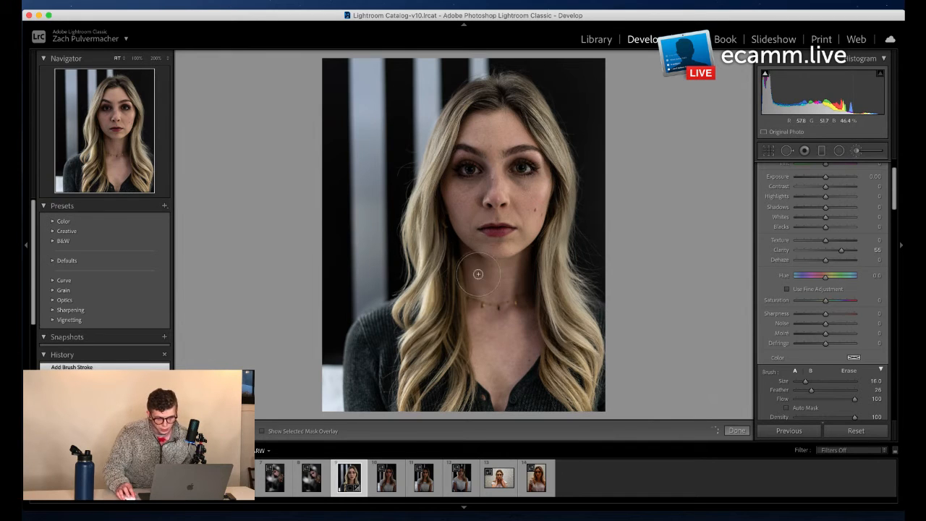
Step: Reset the face mask's Clarity to 0, set its Exposure to 0.11 and Shadows to 28, and finish the brush edit
double_click(840, 248)
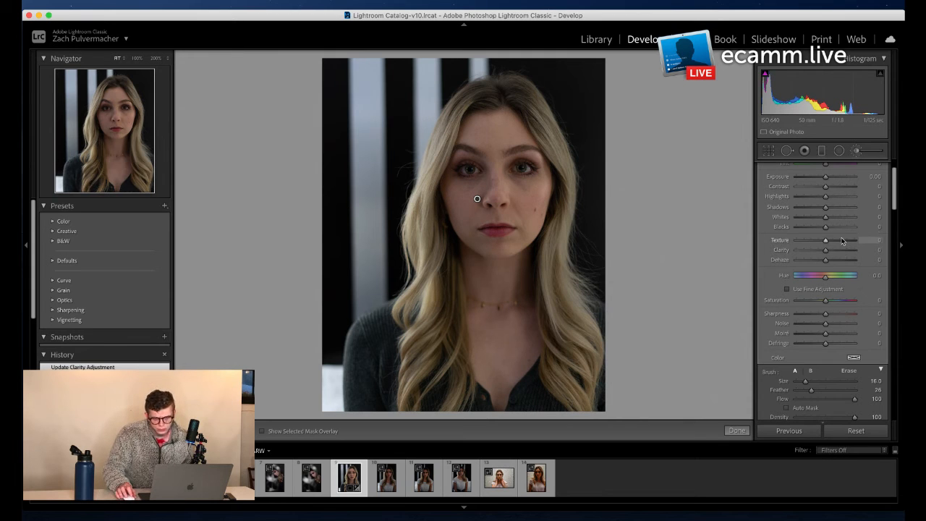
scroll(841, 241, up, 3)
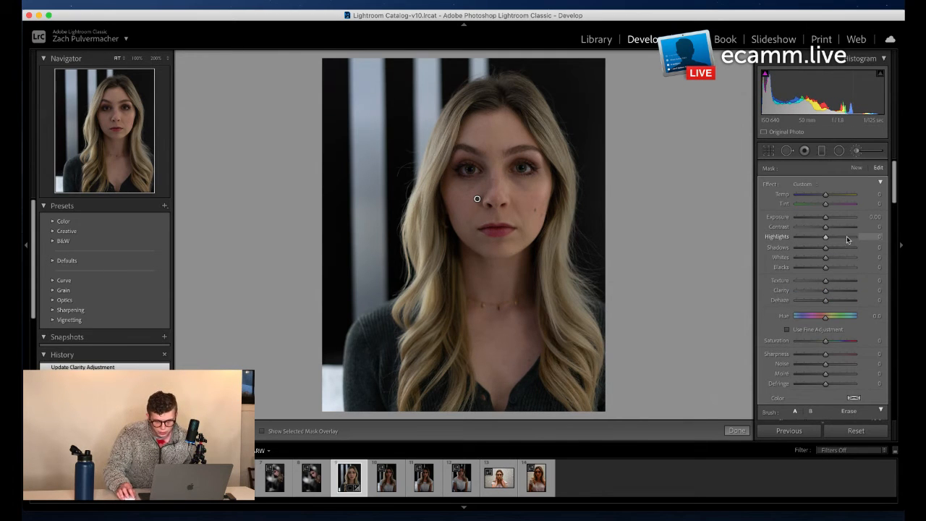
drag(827, 219, 830, 220)
scroll(831, 224, down, 1)
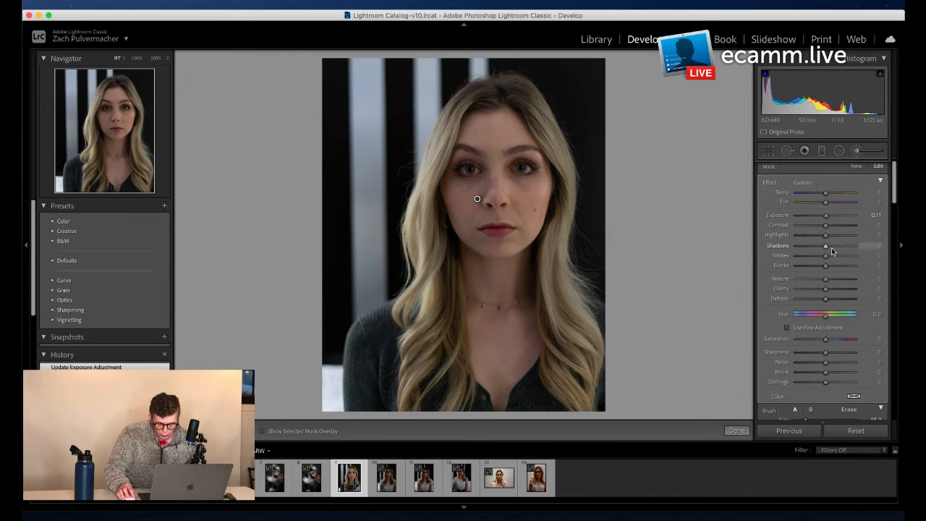
drag(826, 248, 832, 248)
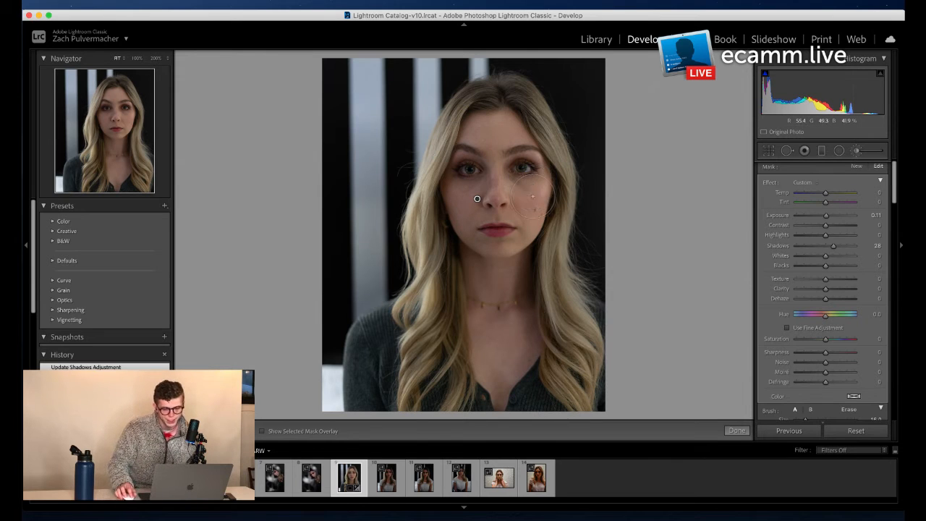
click(729, 434)
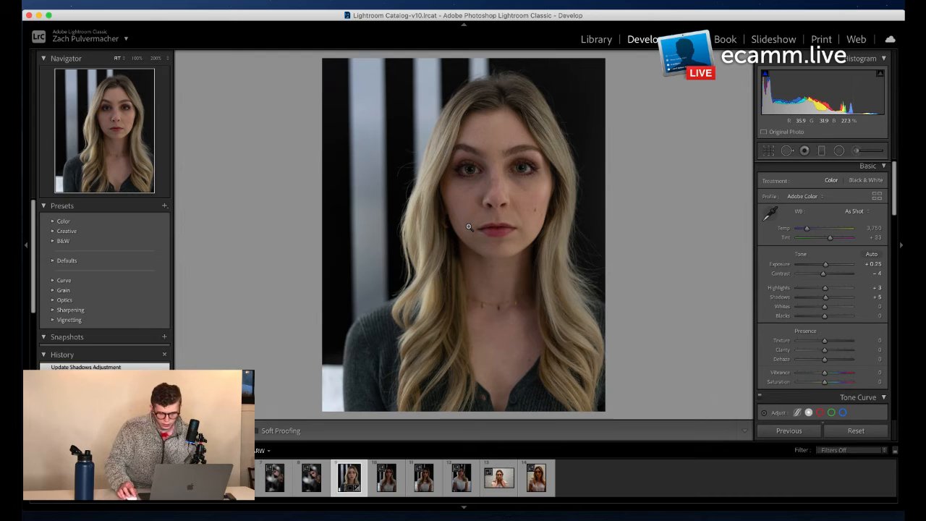
Step: Set the portrait's Whites to +14, Blacks to -4, Texture to +6 and Clarity to +9
mouse_move(824, 310)
mouse_down()
mouse_move(847, 304)
mouse_move(748, 347)
mouse_move(903, 319)
mouse_move(760, 376)
mouse_move(904, 300)
mouse_move(686, 349)
mouse_move(825, 308)
mouse_move(894, 269)
mouse_move(828, 309)
mouse_up()
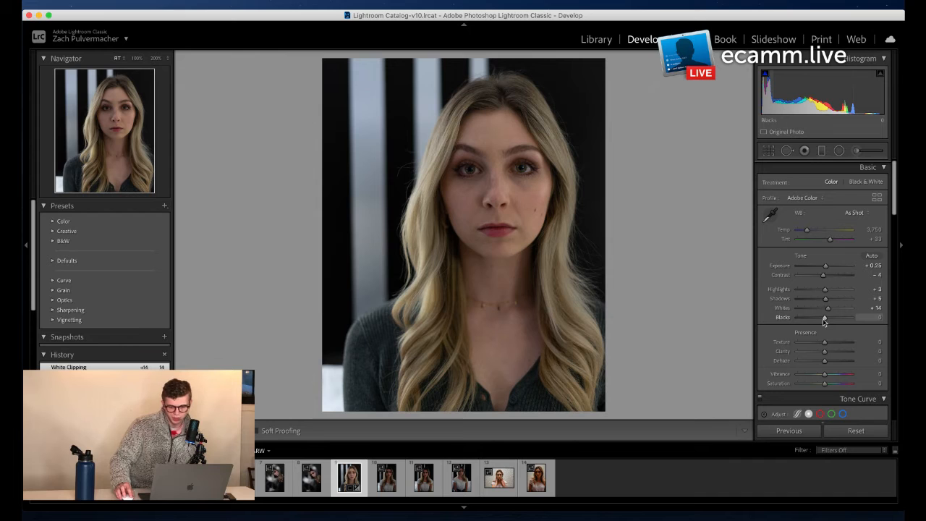
drag(823, 322, 825, 345)
drag(826, 352, 827, 352)
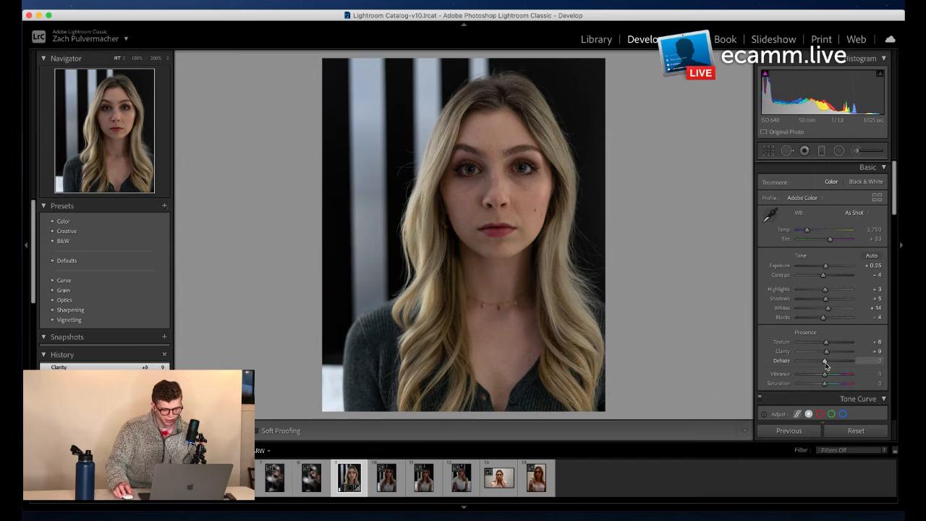
Step: Try several Vibrance amounts on the portrait and set Vibrance to +10
scroll(857, 373, down, 1)
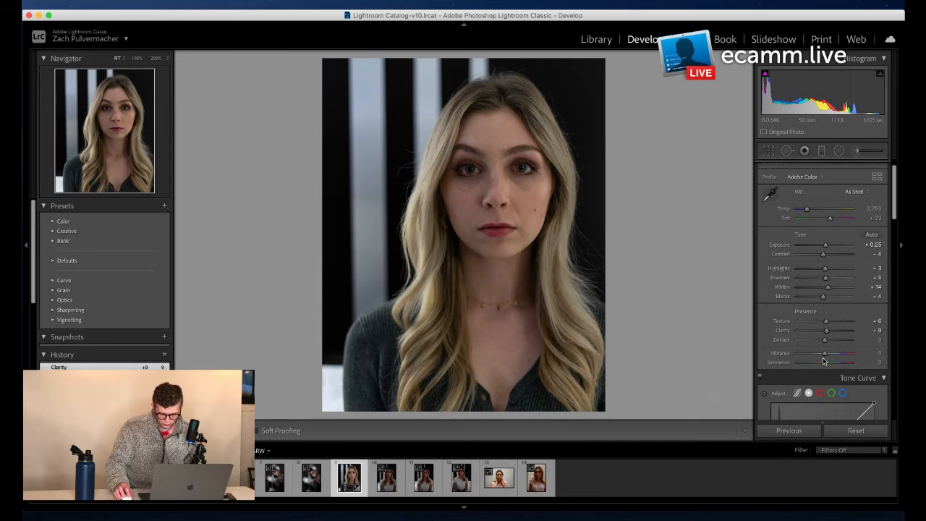
scroll(823, 361, down, 1)
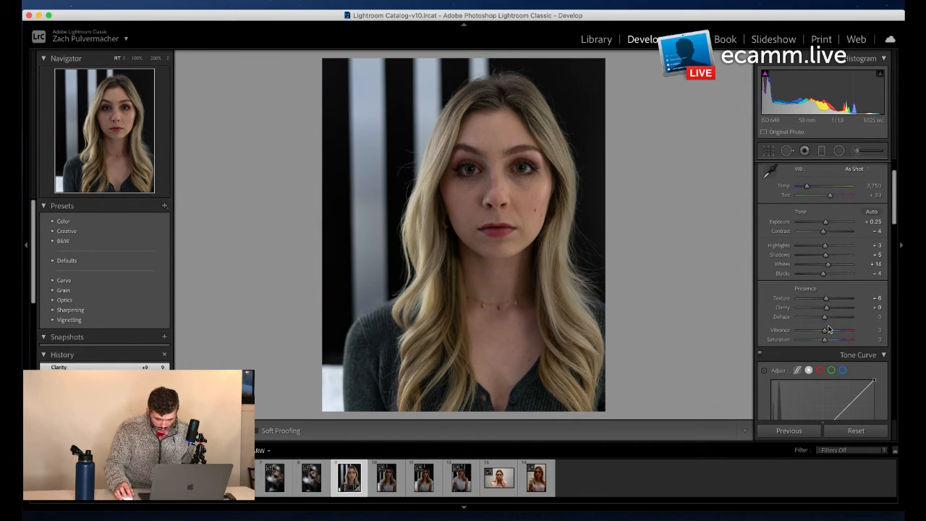
scroll(828, 321, down, 1)
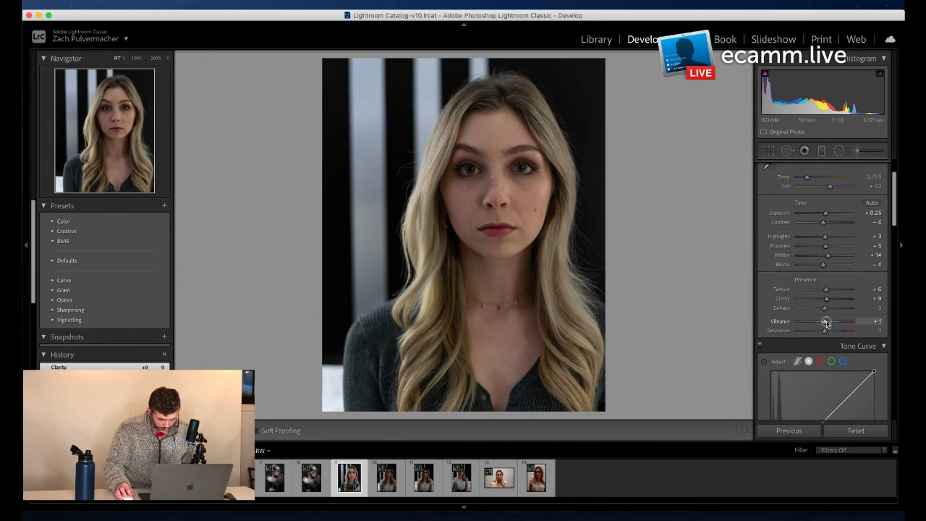
drag(827, 322, 829, 320)
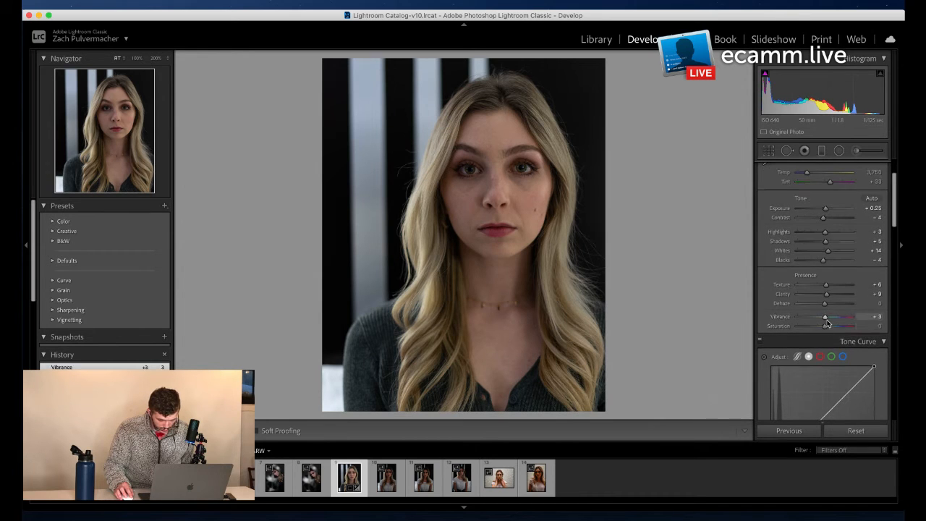
scroll(828, 320, down, 2)
drag(828, 302, 825, 305)
scroll(826, 305, up, 1)
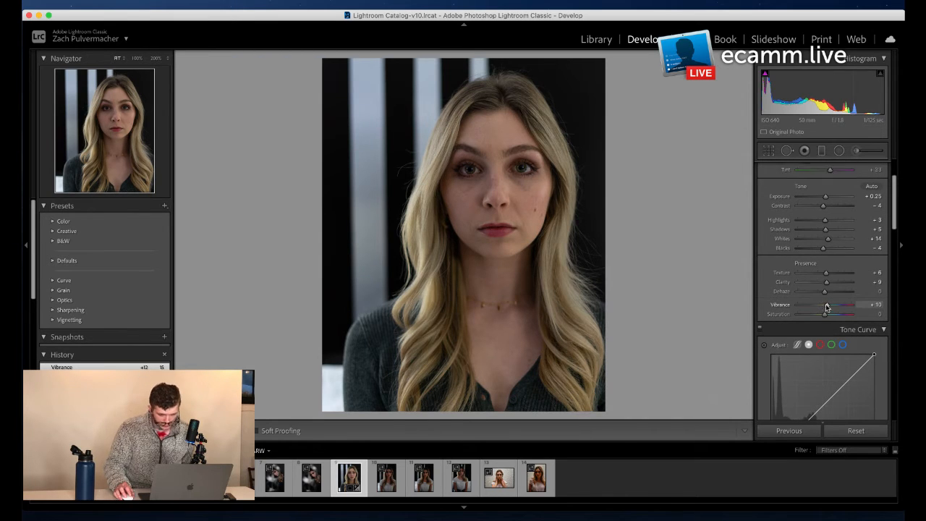
Step: Try and remove a curve point at 56/20, raise the black endpoint to 14/27, and add a midtone point at 90/89
scroll(828, 307, down, 8)
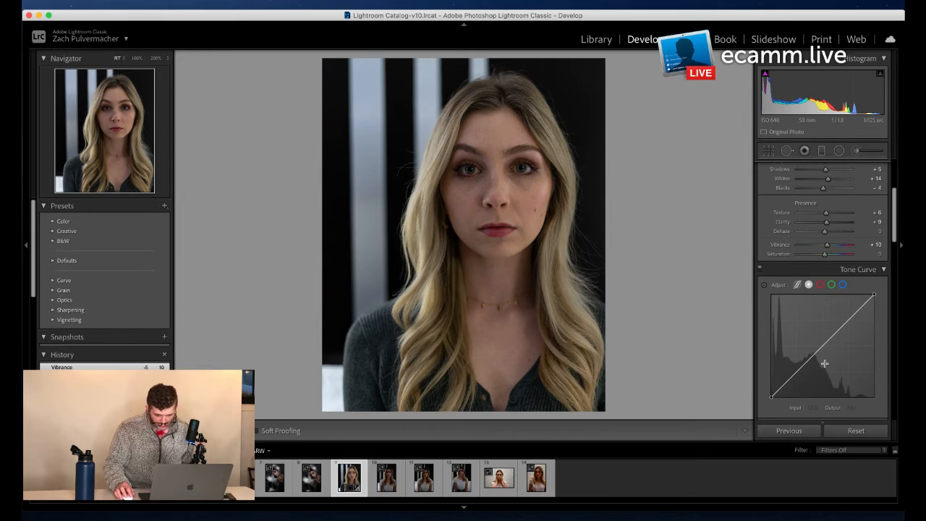
drag(792, 376, 793, 392)
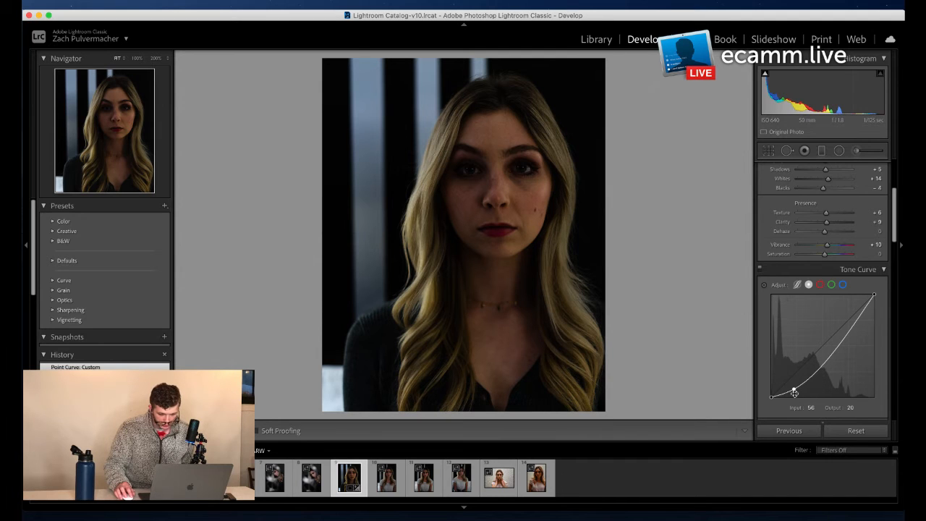
double_click(793, 391)
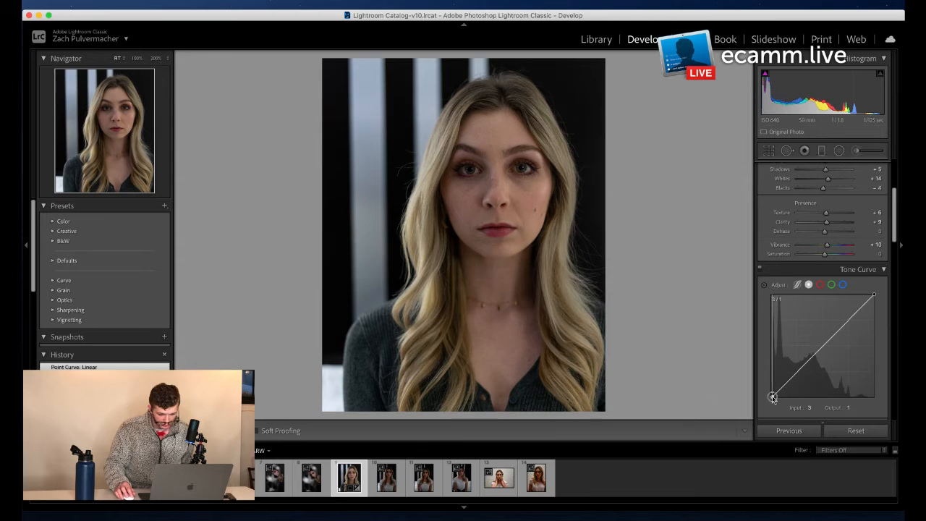
drag(775, 395, 776, 387)
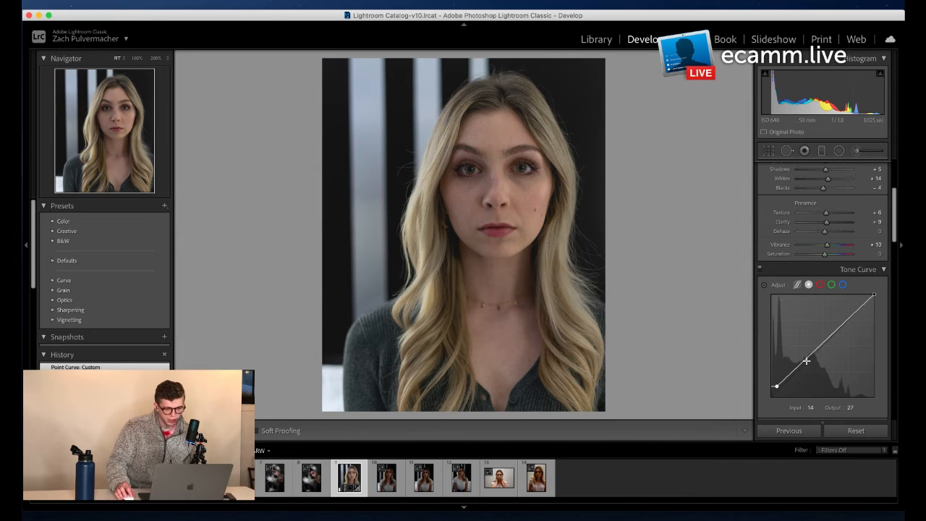
drag(807, 358, 806, 360)
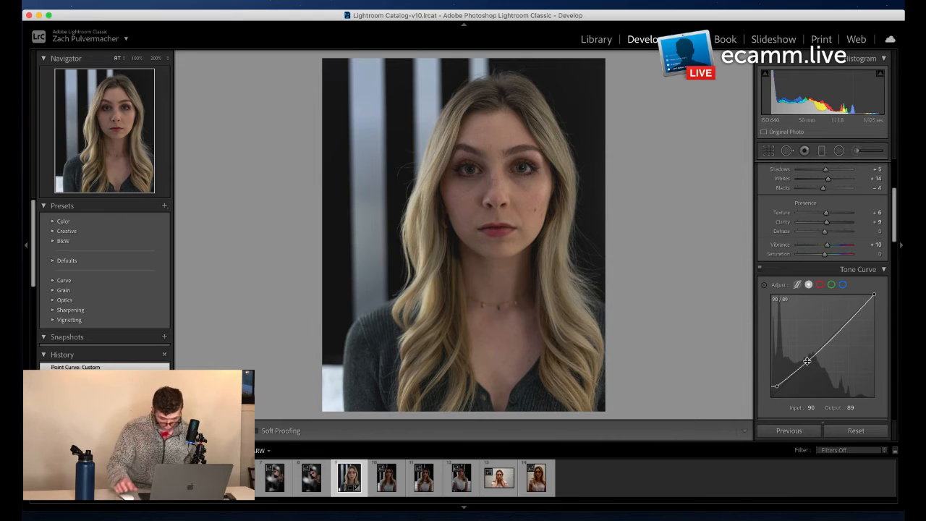
Step: Add an upper-tone point to the portrait's point curve and lower the white endpoint to 255/243
drag(844, 326, 844, 328)
drag(874, 298, 878, 303)
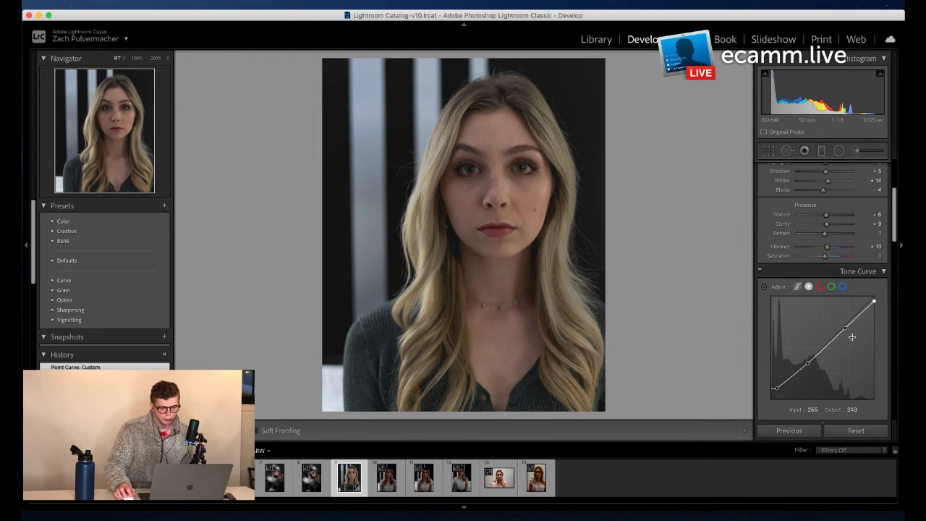
scroll(842, 337, down, 1)
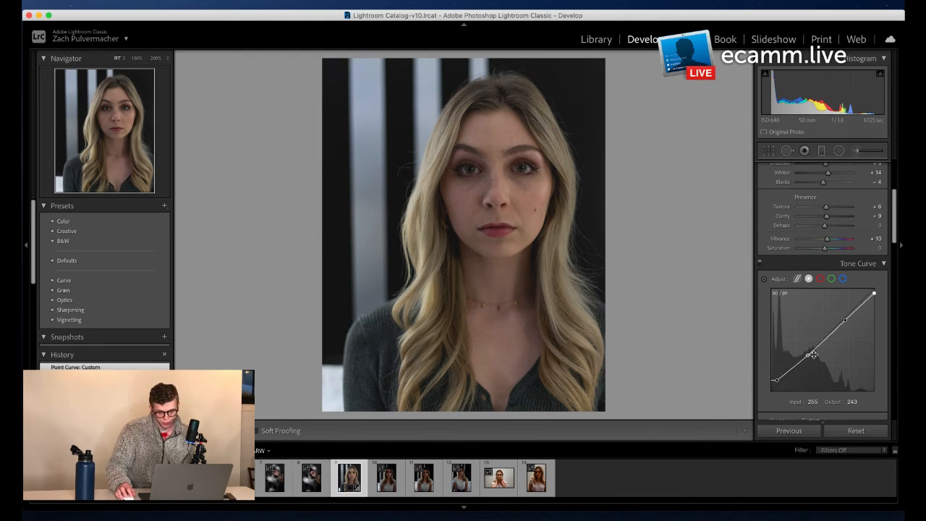
drag(826, 339, 844, 364)
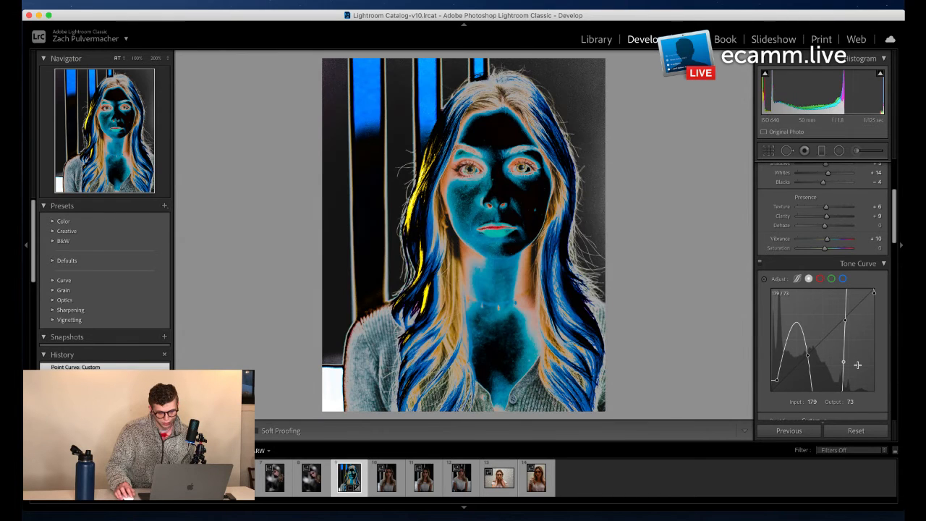
double_click(844, 363)
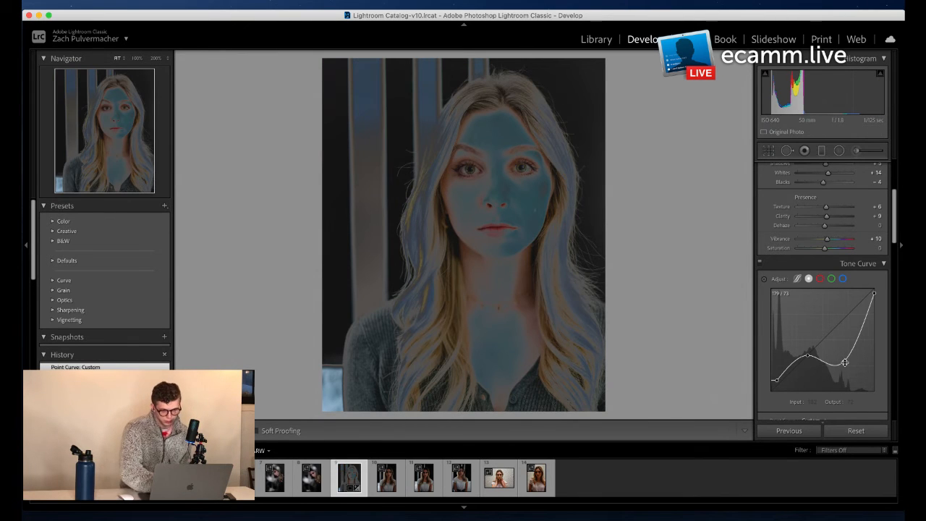
key(super+z)
key(super+z)
key(super+z)
Step: Set the portrait's Orange saturation to +8 in the HSL adjustments
scroll(844, 363, down, 5)
scroll(844, 365, down, 1)
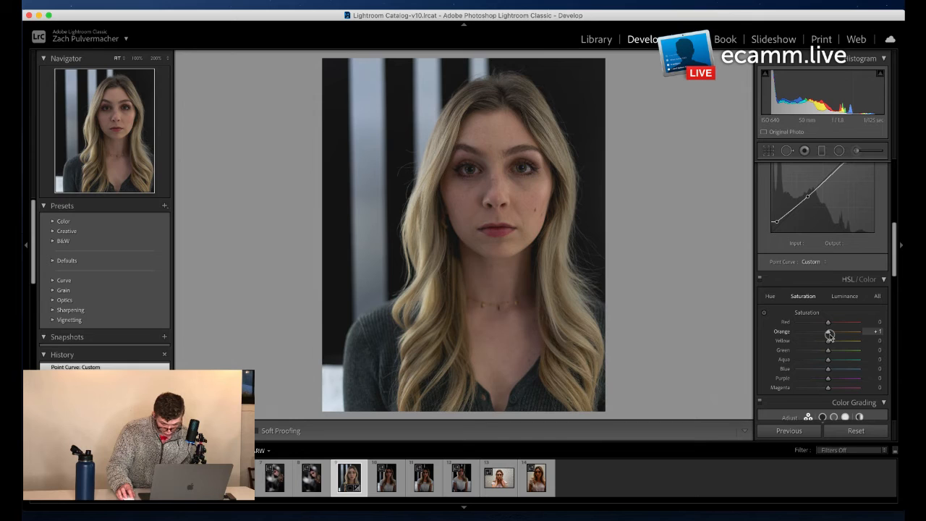
drag(829, 335, 831, 334)
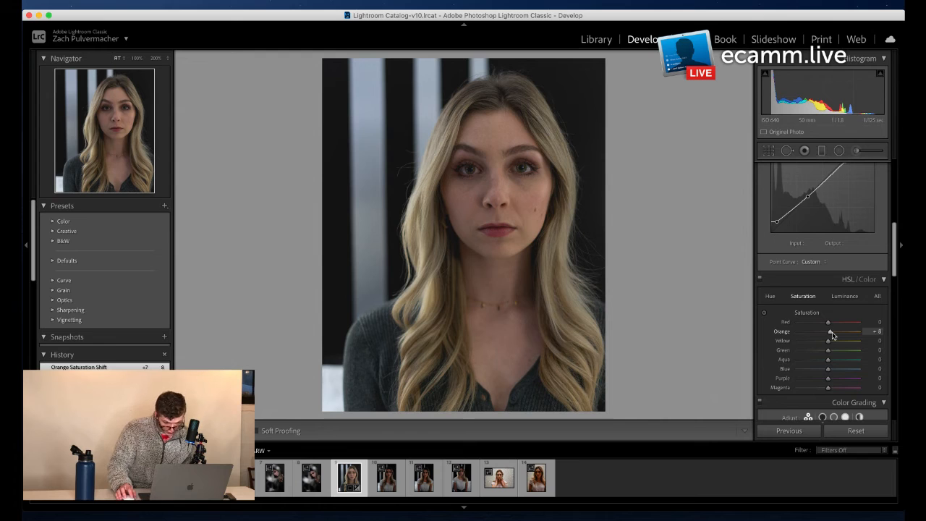
Step: Try a cooler white balance on the portrait and return the Temp to 3,750
scroll(832, 333, up, 10)
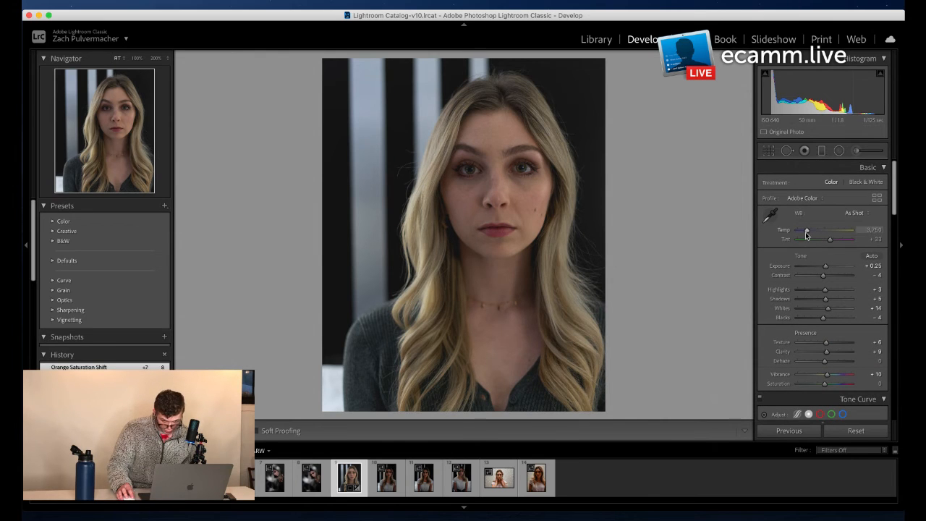
drag(806, 232, 806, 232)
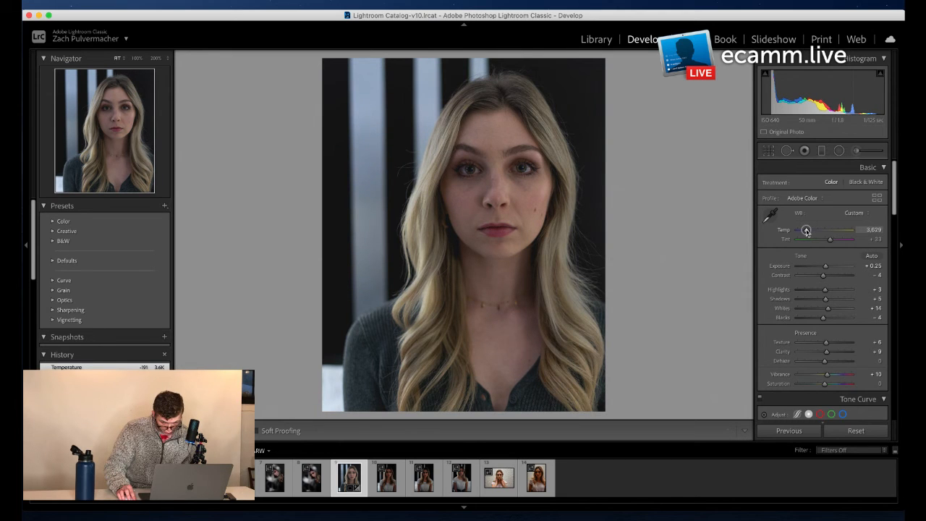
drag(807, 232, 808, 232)
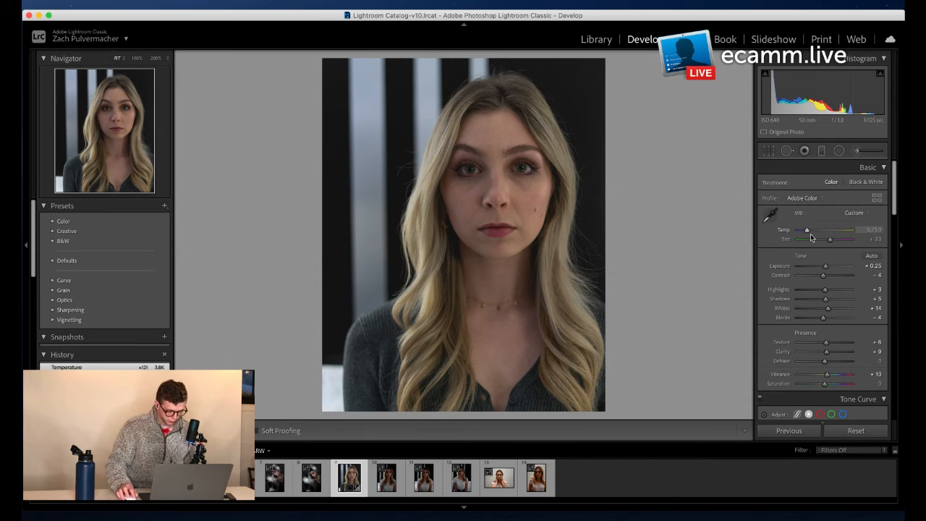
Step: Look through the next portraits and open the last one, photo 14, for editing
click(391, 479)
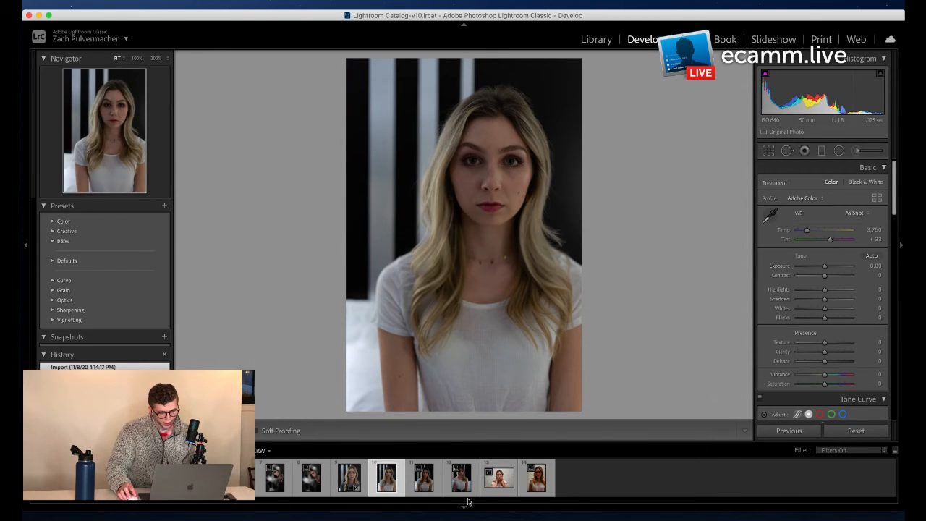
click(424, 491)
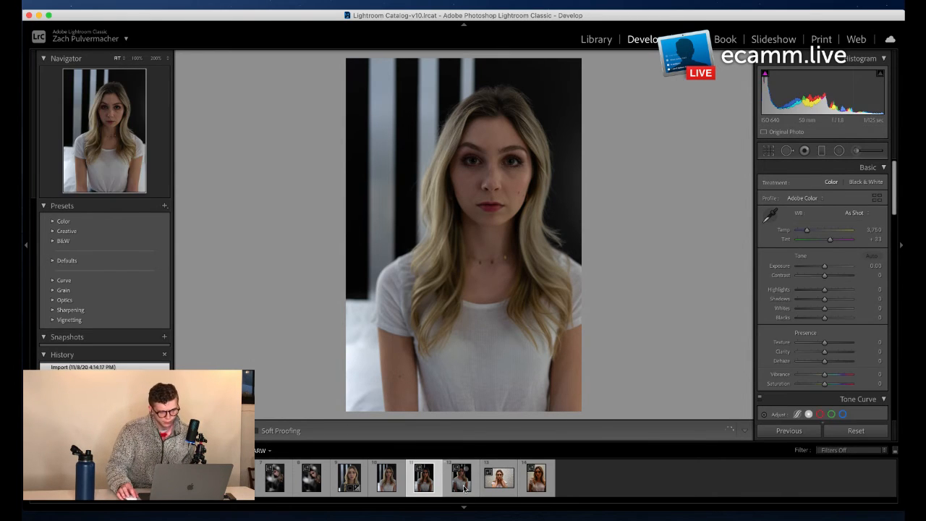
click(464, 489)
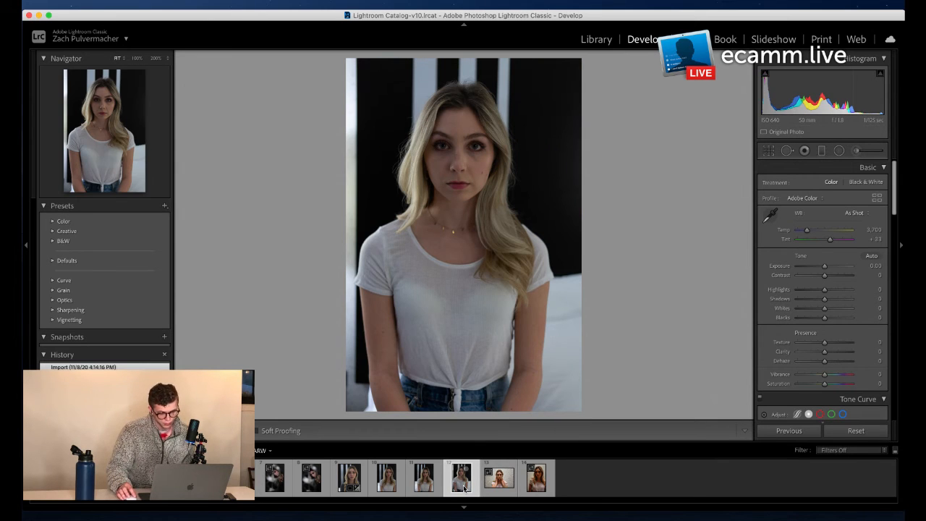
click(499, 487)
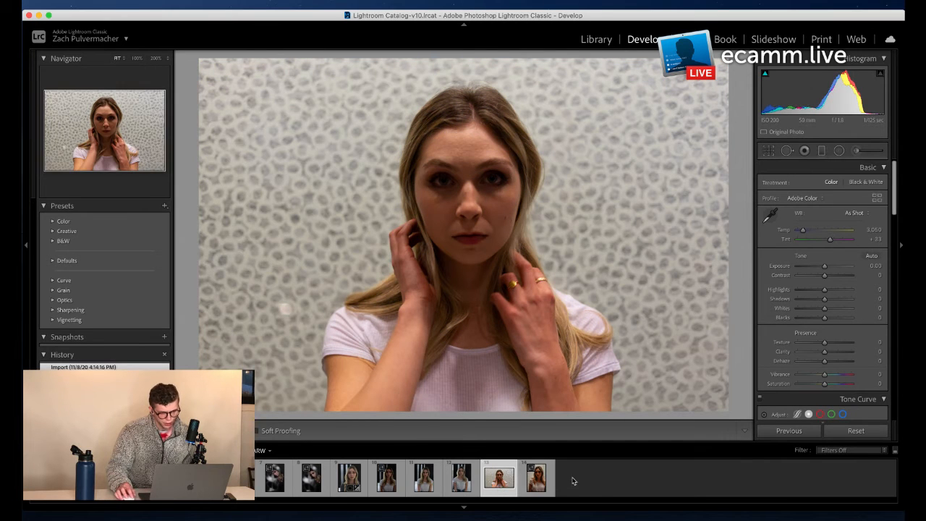
click(536, 484)
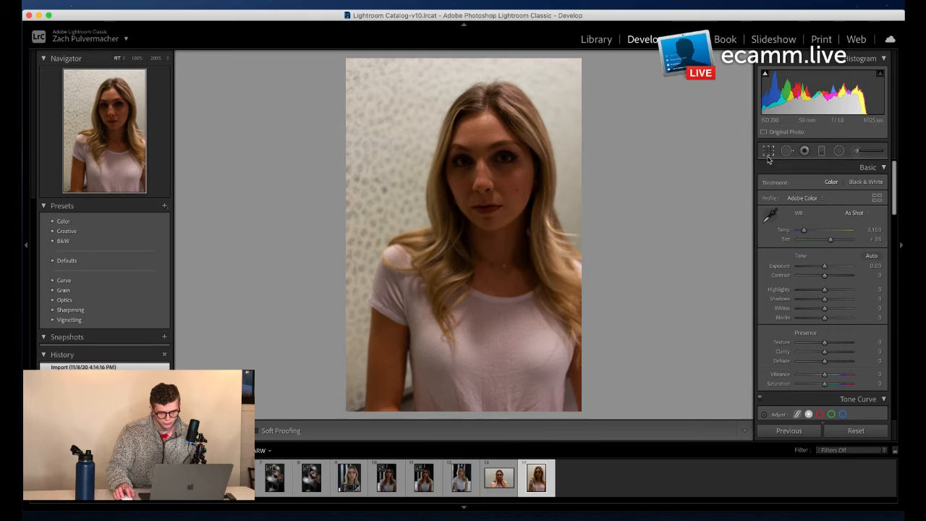
Step: Crop the portrait to the 4 x 5 / 8 x 10 aspect, reposition the subject inside the frame and apply the crop
click(768, 151)
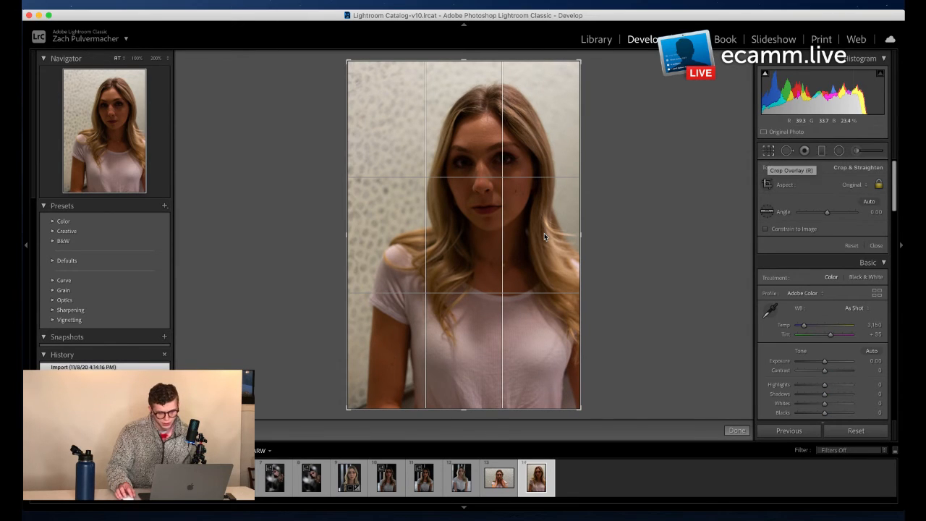
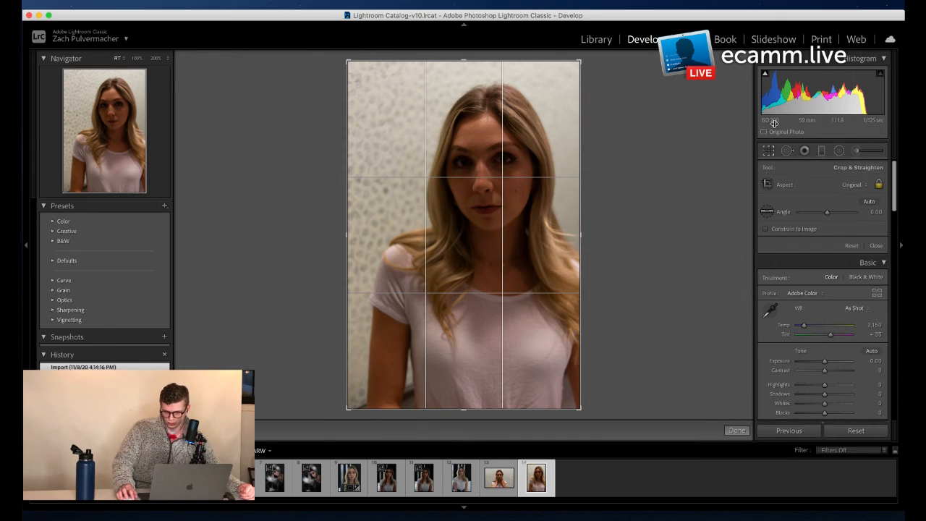
click(849, 185)
click(849, 217)
drag(519, 193, 542, 200)
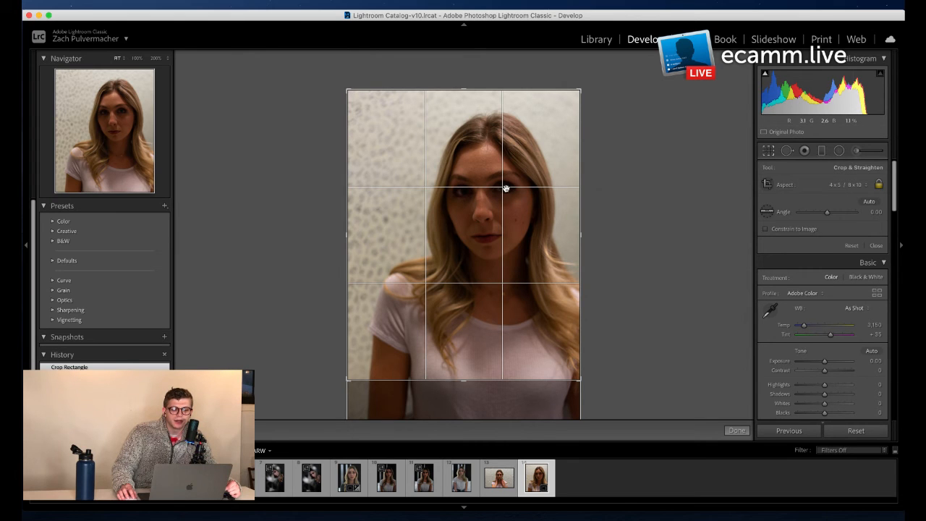
click(735, 431)
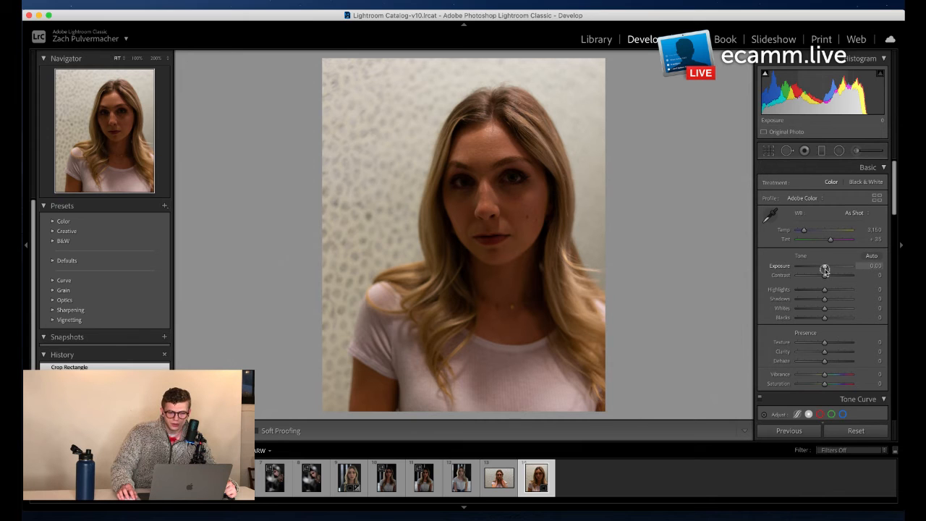
Step: Set the cropped portrait's Exposure to +0.15 and Contrast to -13
drag(824, 270, 826, 270)
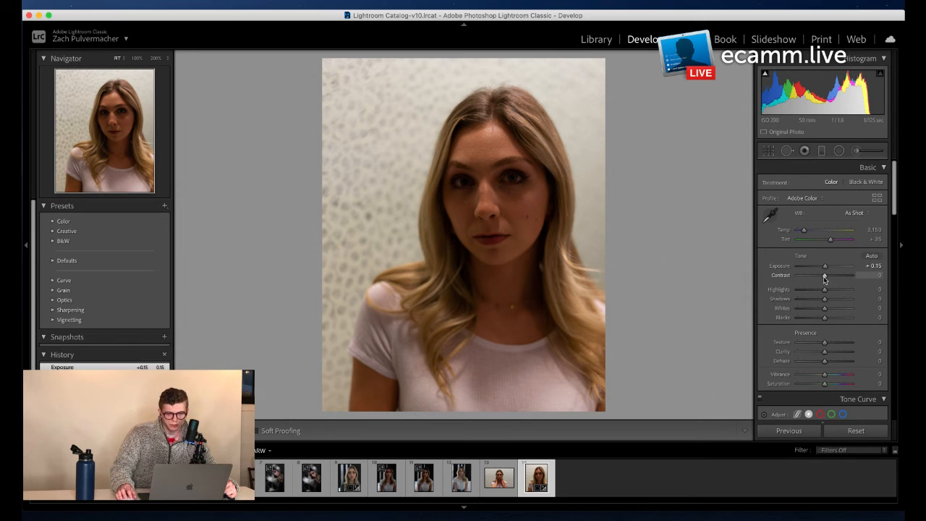
drag(823, 277, 821, 275)
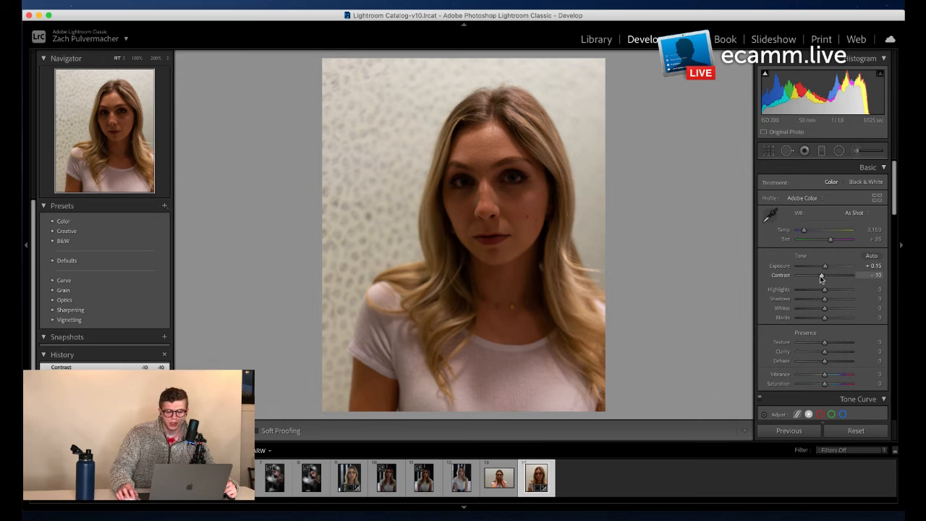
drag(821, 278, 820, 278)
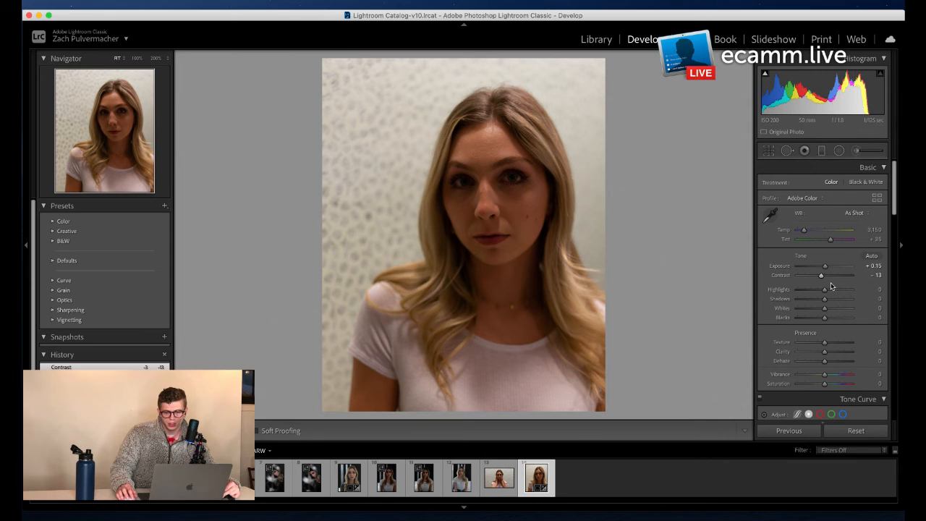
Step: Set the portrait's Highlights to -57, Shadows to +42, Whites to -10 and Blacks to +17
mouse_move(825, 293)
mouse_down()
mouse_move(812, 291)
mouse_move(849, 292)
mouse_move(794, 304)
mouse_move(809, 300)
mouse_up()
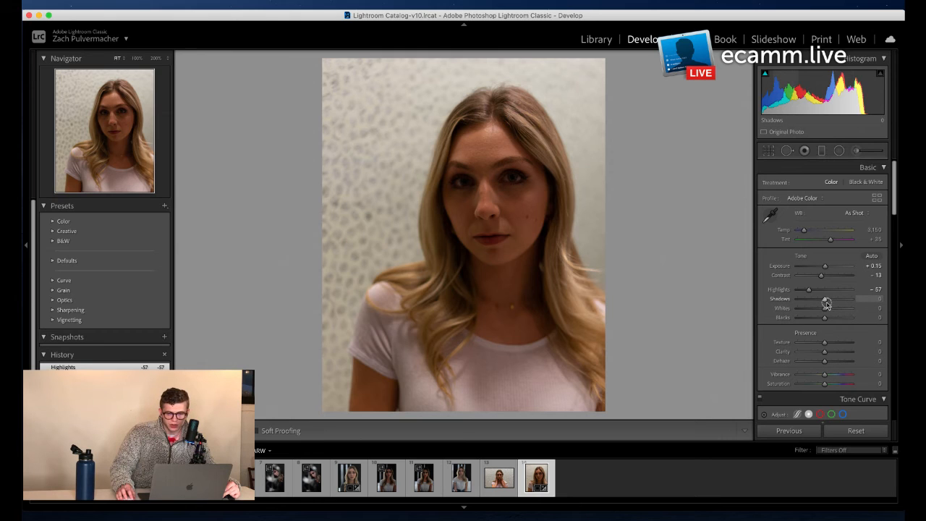
mouse_move(825, 304)
mouse_down()
mouse_move(843, 303)
mouse_move(831, 304)
mouse_up()
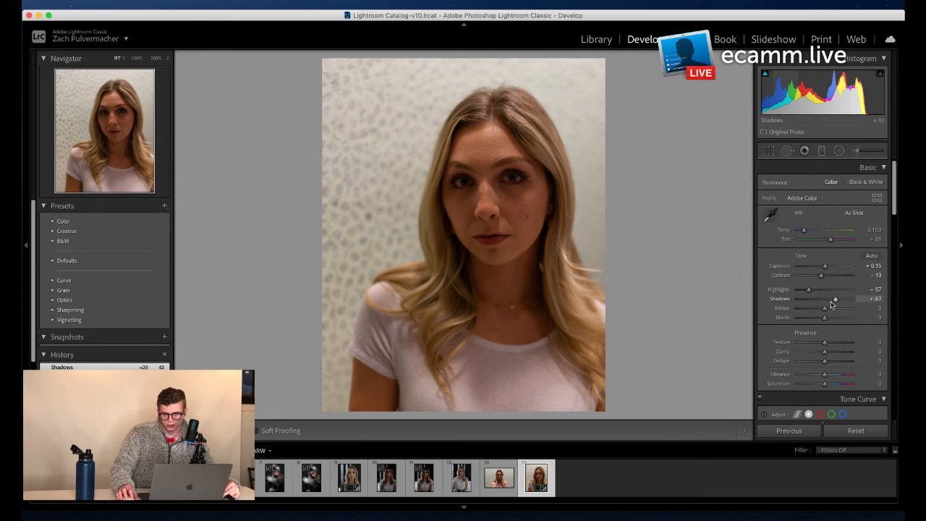
mouse_move(823, 311)
mouse_down()
mouse_move(835, 310)
mouse_move(822, 312)
mouse_up()
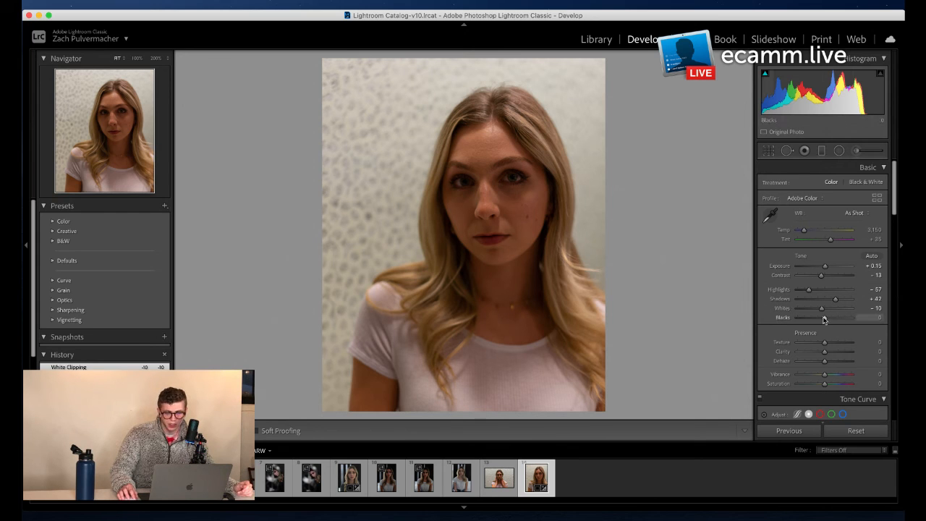
mouse_move(824, 317)
mouse_down()
mouse_move(836, 319)
mouse_move(829, 322)
mouse_up()
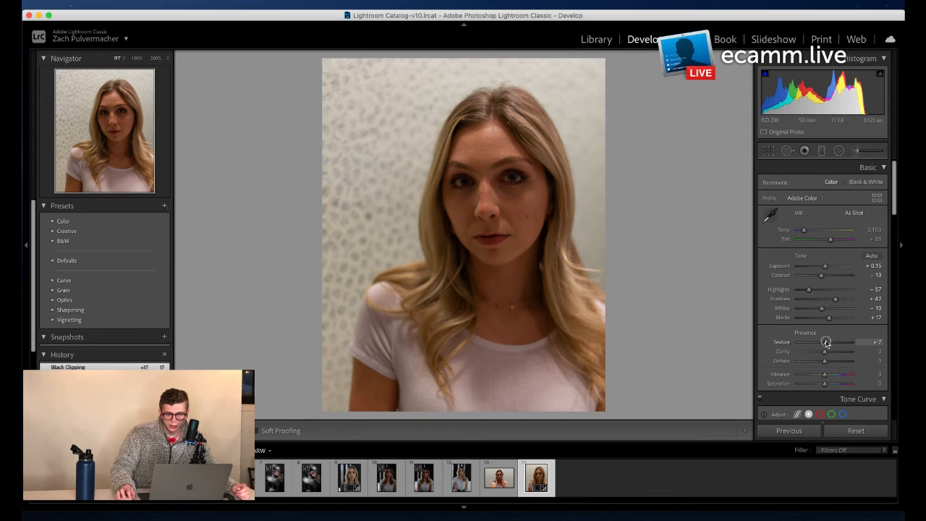
Step: Set the portrait's Texture to +8, reset Clarity to 0, and try a positive Dehaze before setting it to -7
drag(824, 343, 824, 355)
double_click(823, 353)
drag(825, 364, 829, 369)
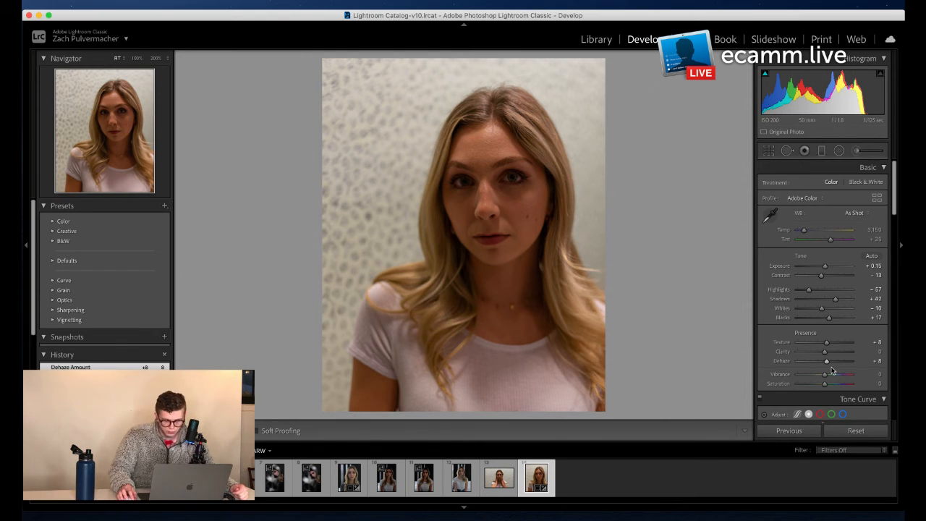
double_click(825, 363)
drag(825, 363, 822, 364)
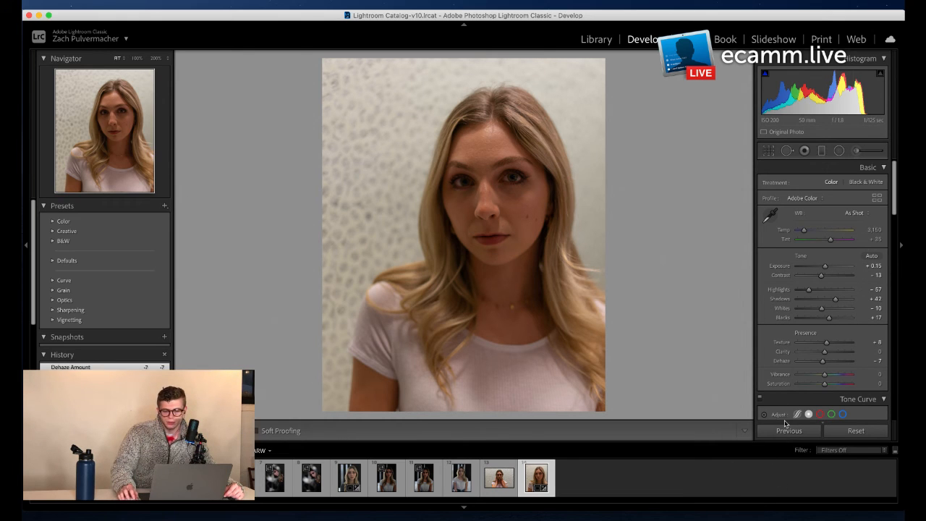
Step: Raise the black endpoint of the portrait's point curve slightly to fade the darkest tones
scroll(797, 383, down, 1)
scroll(797, 383, down, 1)
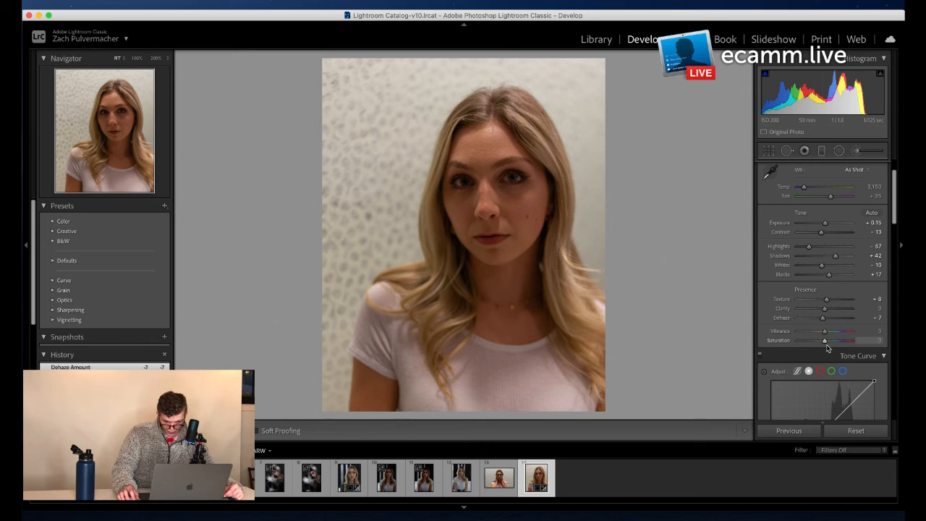
scroll(830, 361, down, 2)
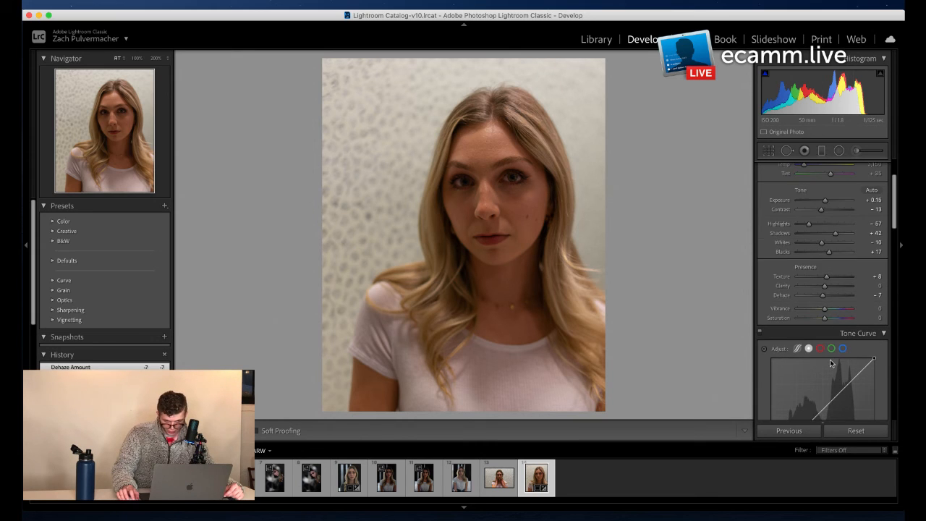
scroll(829, 360, down, 6)
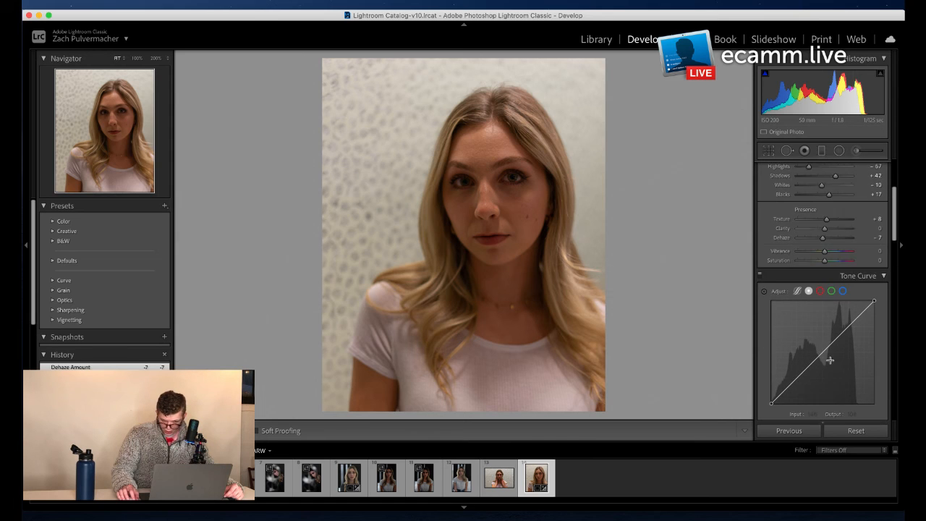
scroll(829, 360, down, 2)
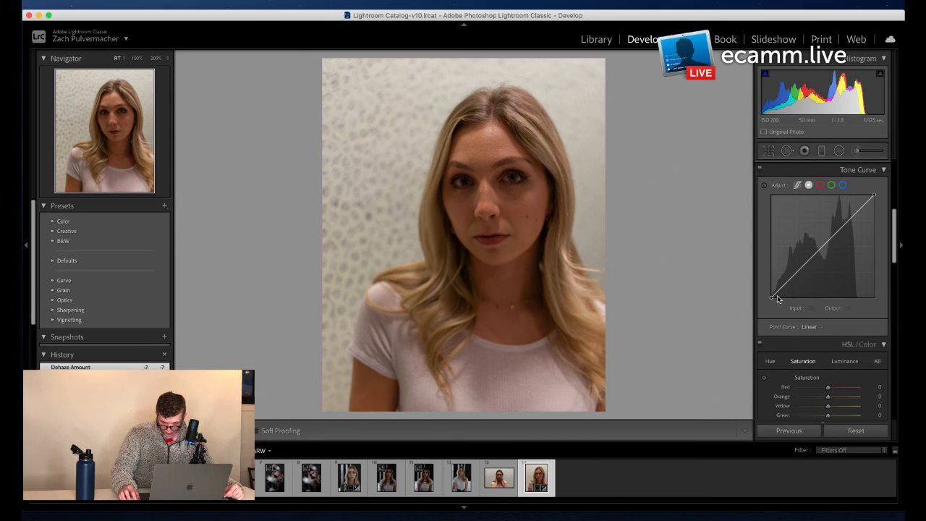
drag(769, 296, 775, 288)
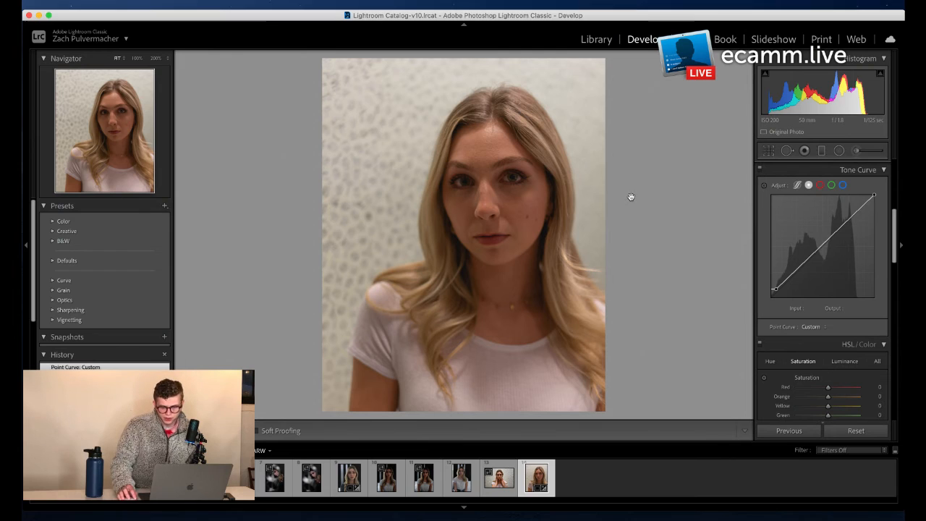
Step: Try and remove a curve point at 89/91, and add an upper-tone point at 170/165
click(807, 259)
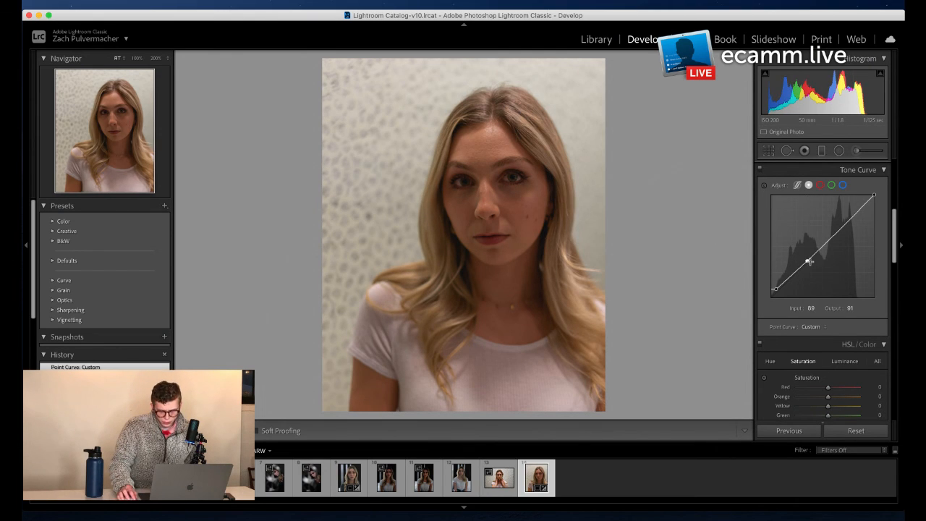
double_click(808, 261)
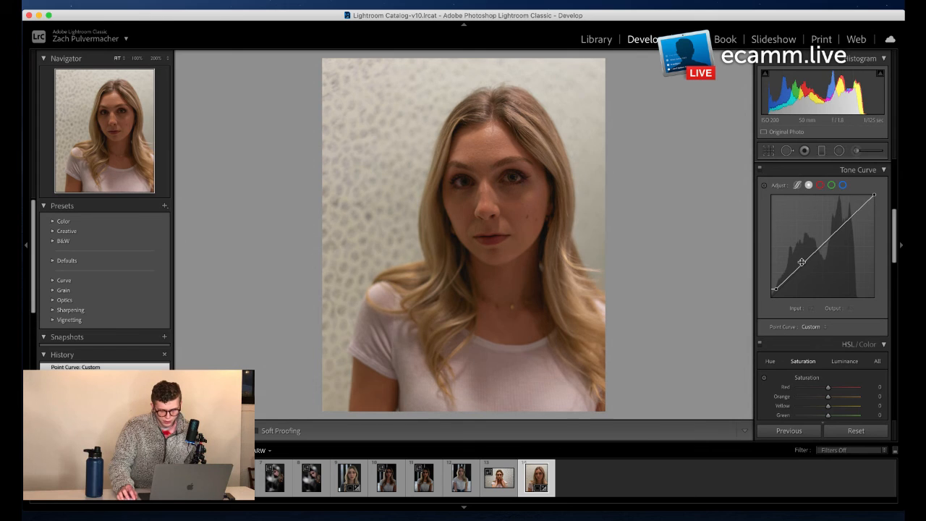
click(839, 229)
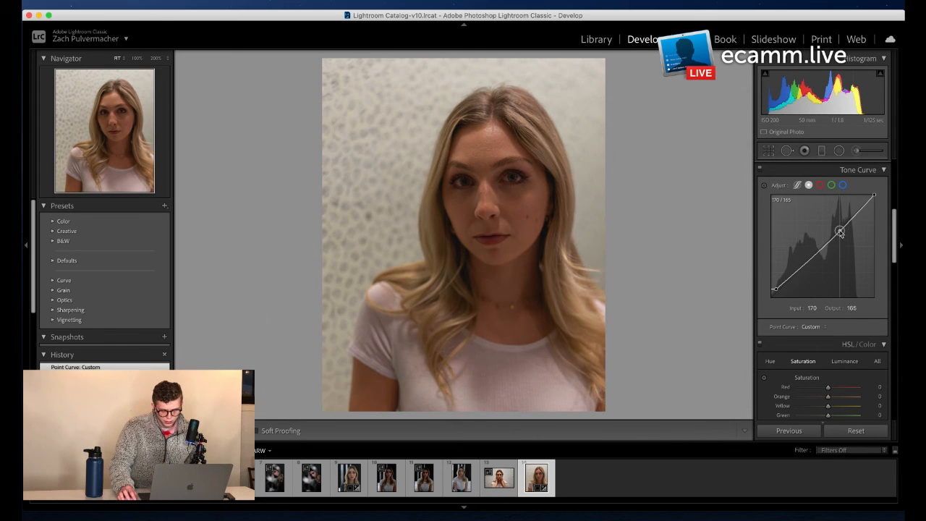
Step: Move the point curve's upper-tone point to 169/172 and lower its white endpoint to 255/245
drag(840, 230, 838, 227)
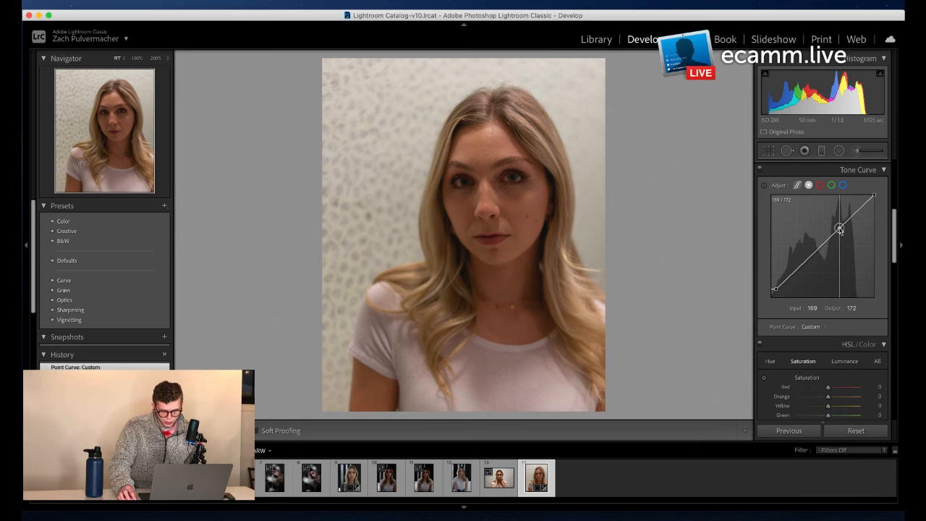
drag(872, 197, 874, 201)
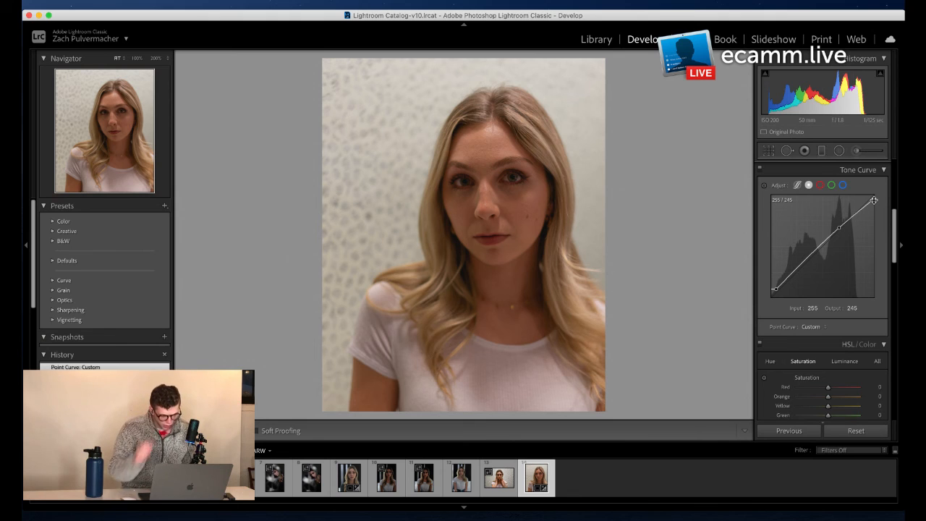
Step: Brush a local adjustment mask over the woman, reset its Clarity to 0, and check the coverage with the mask overlay
click(854, 150)
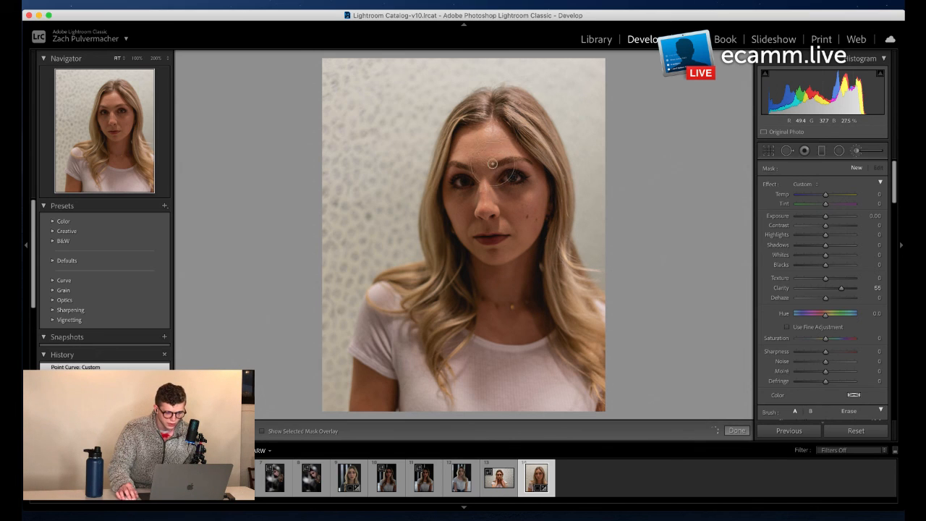
mouse_move(482, 211)
mouse_down()
mouse_move(515, 226)
mouse_move(503, 226)
mouse_move(504, 216)
mouse_move(498, 245)
mouse_move(486, 167)
mouse_move(463, 175)
mouse_move(467, 130)
mouse_move(509, 115)
mouse_move(532, 187)
mouse_move(518, 244)
mouse_move(506, 255)
mouse_move(490, 210)
mouse_move(453, 263)
mouse_move(444, 225)
mouse_move(460, 153)
mouse_move(449, 267)
mouse_move(413, 289)
mouse_up()
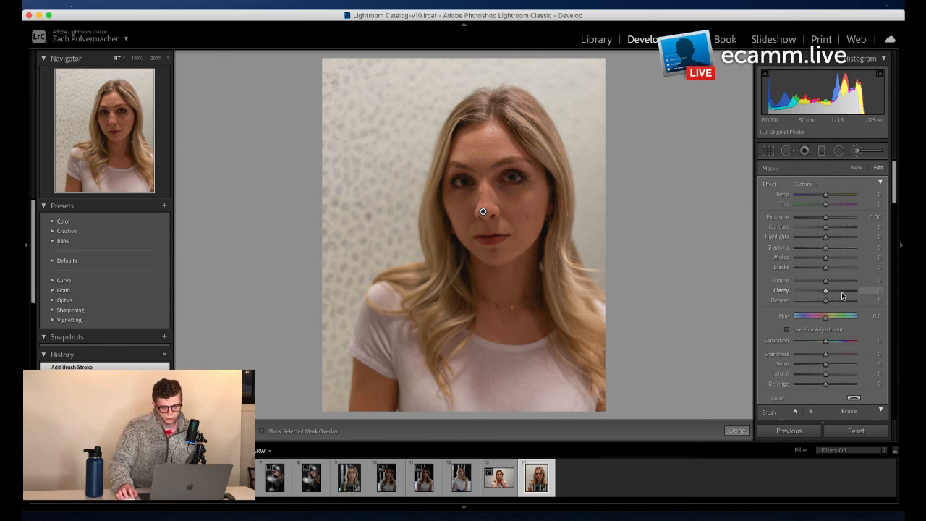
drag(841, 291, 825, 292)
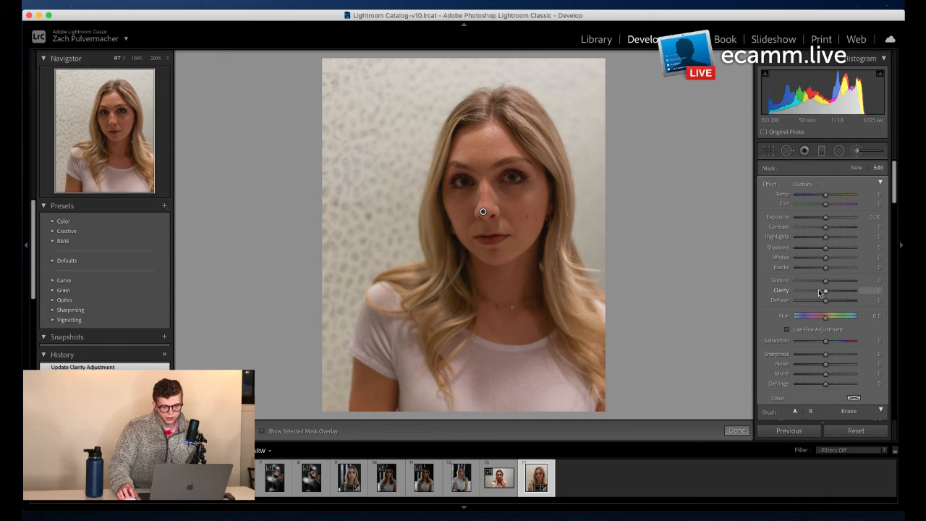
click(264, 433)
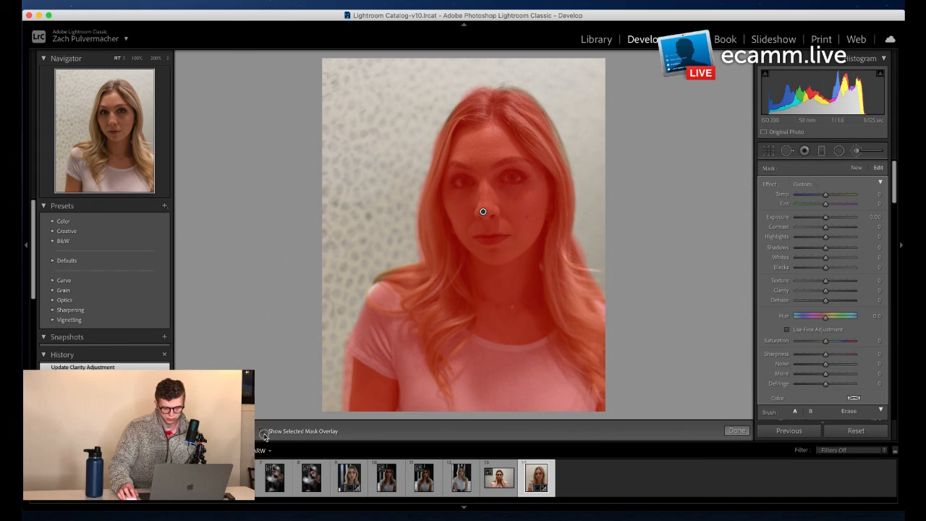
click(263, 432)
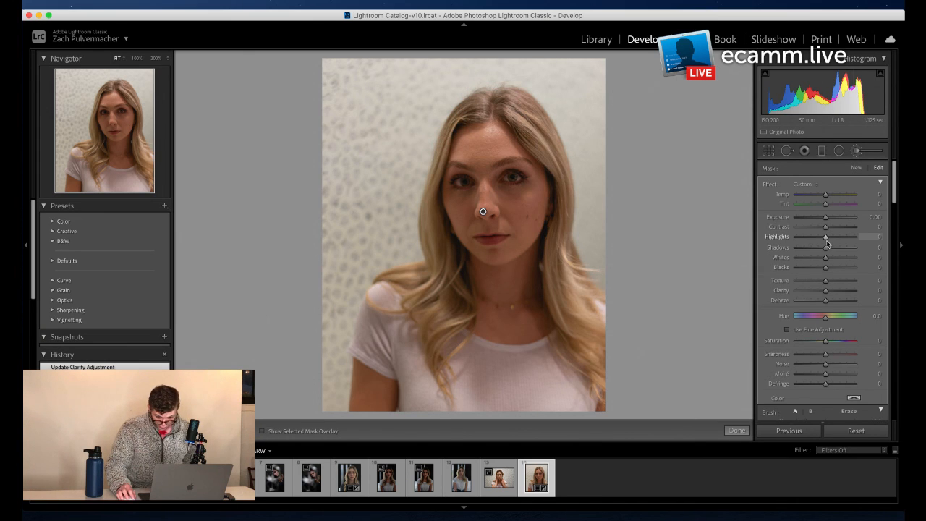
Step: Set the brush mask's Shadows to 15 and Contrast to 2, close the mask, and reset the portrait's overall Contrast to 0
drag(826, 249, 830, 249)
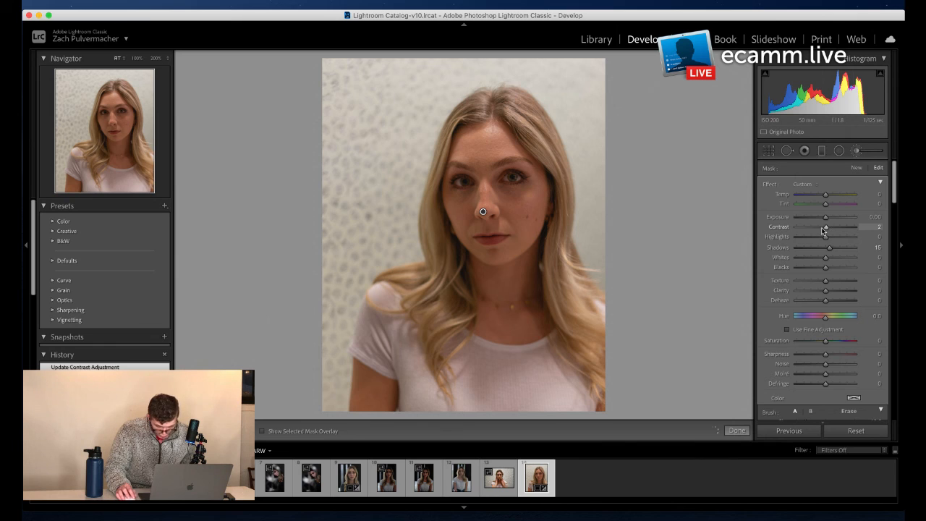
click(736, 430)
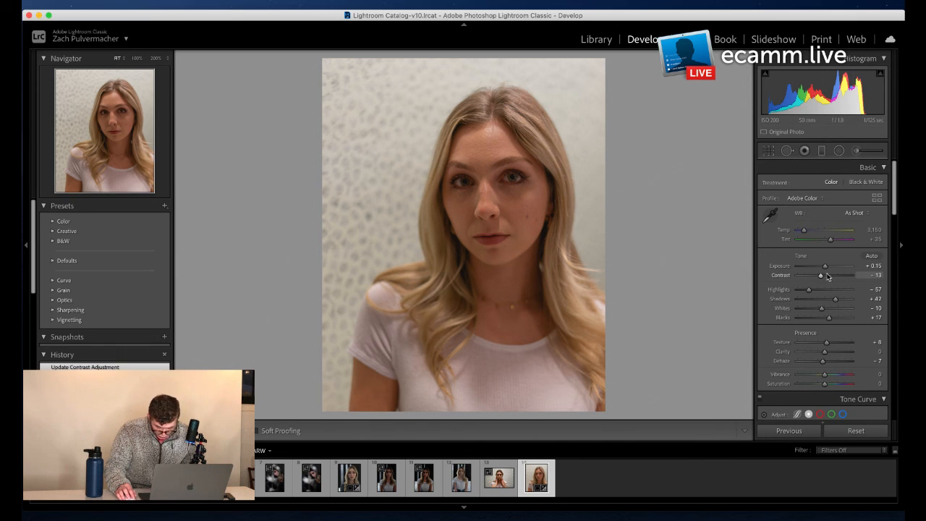
double_click(820, 276)
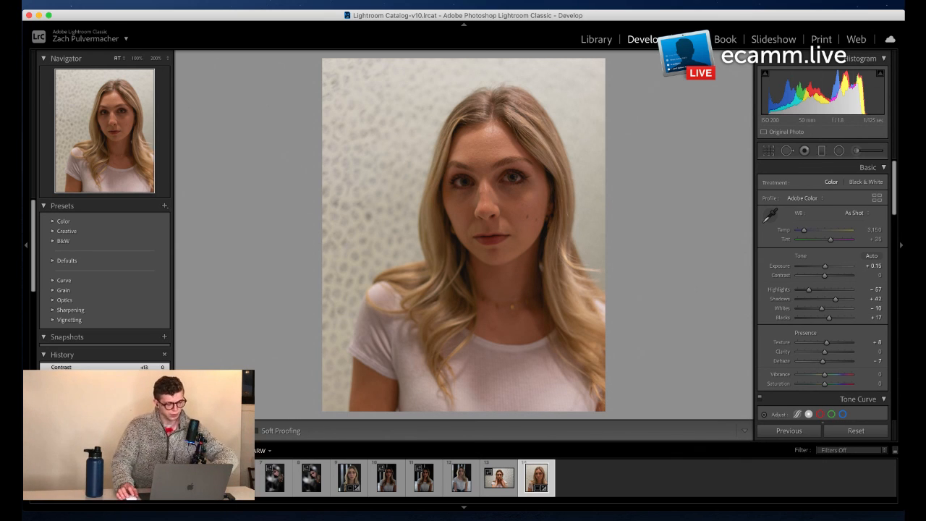
Step: Select six of the edited portraits together, including photos 9 and 14
super+click(200, 478)
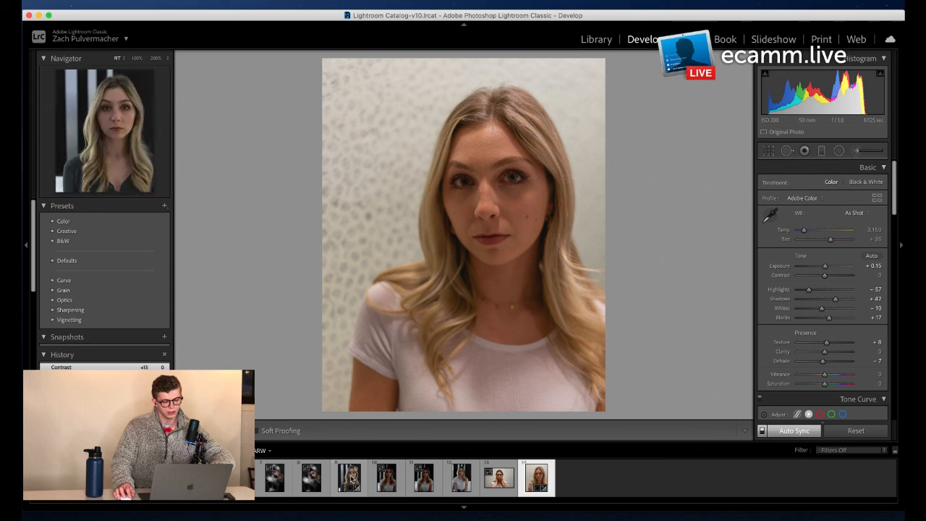
super+click(350, 479)
super+click(526, 475)
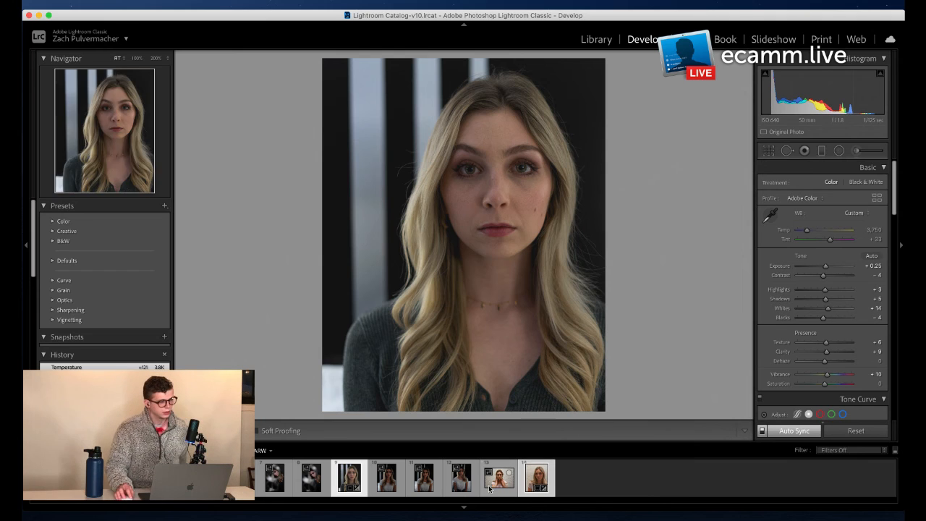
Step: Export the six selected portraits with custom file-name text made of the subject's first name followed by "hotel"
click(125, 5)
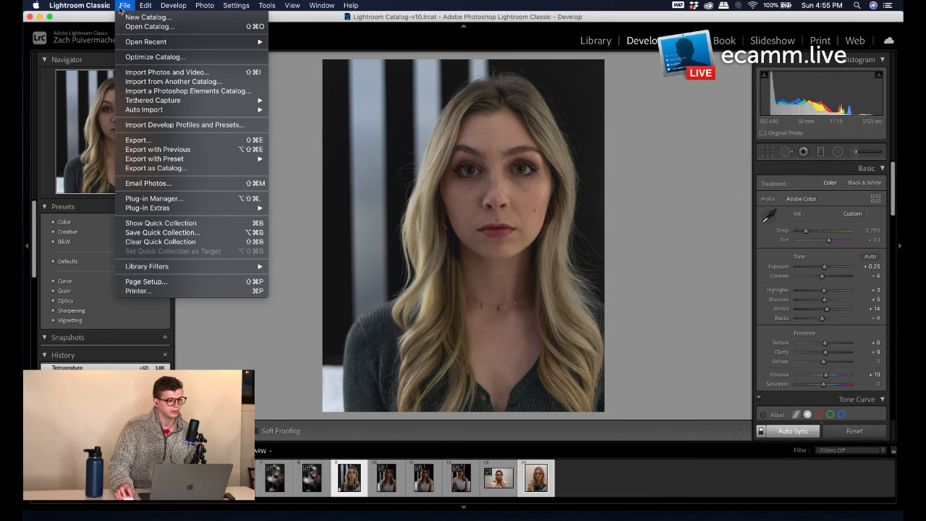
click(137, 140)
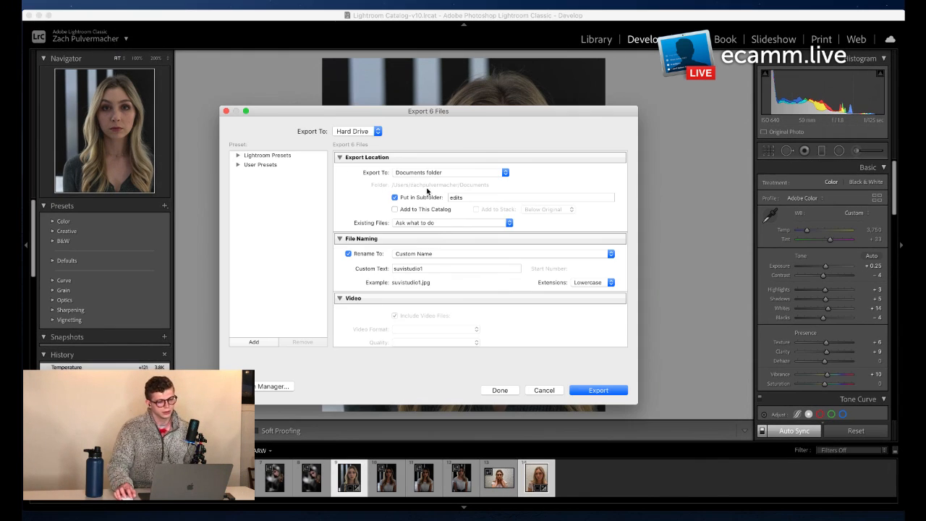
double_click(439, 268)
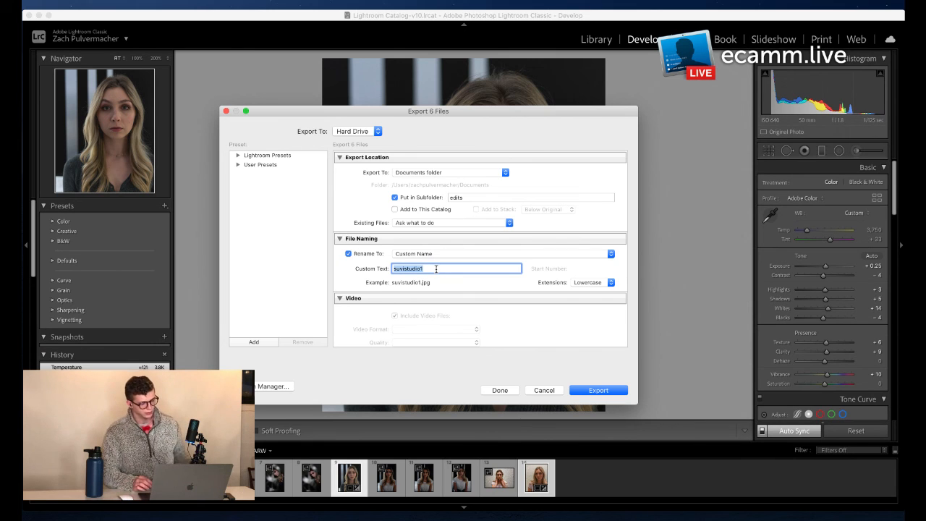
text(Erika)
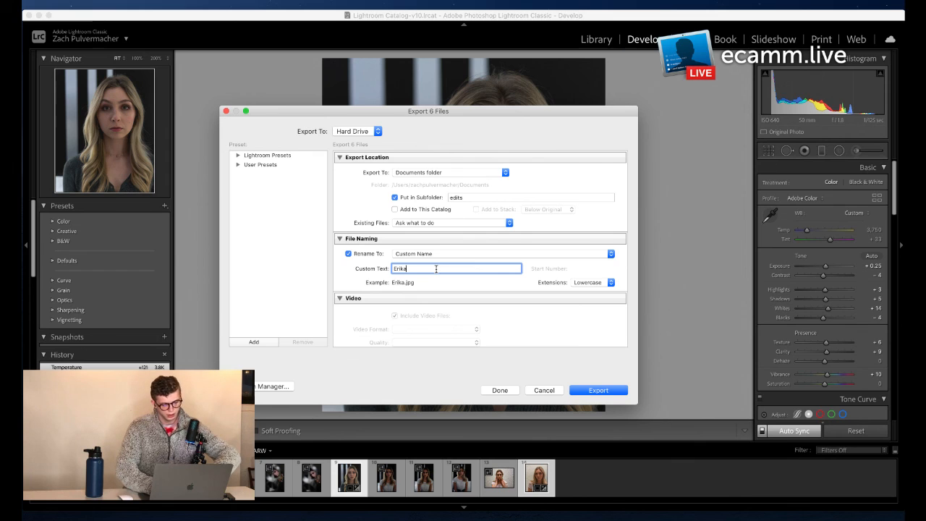
text(hotel)
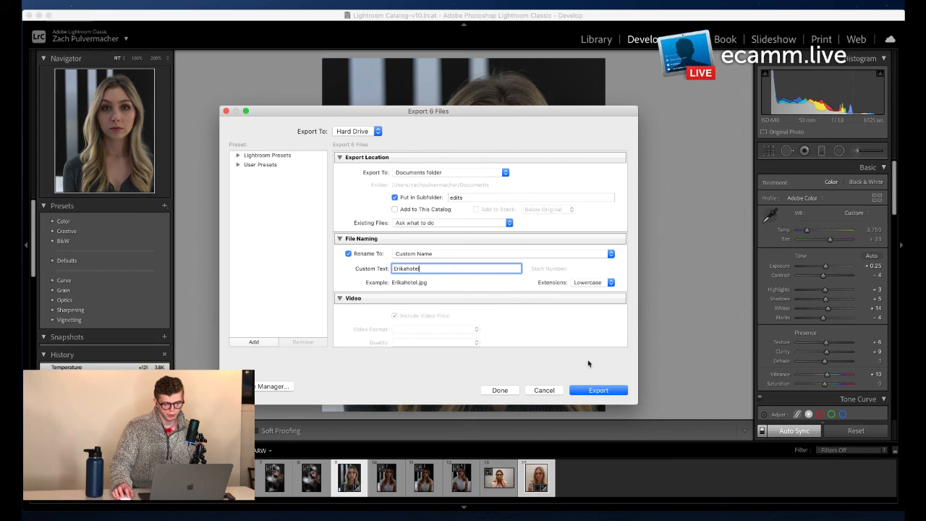
click(611, 390)
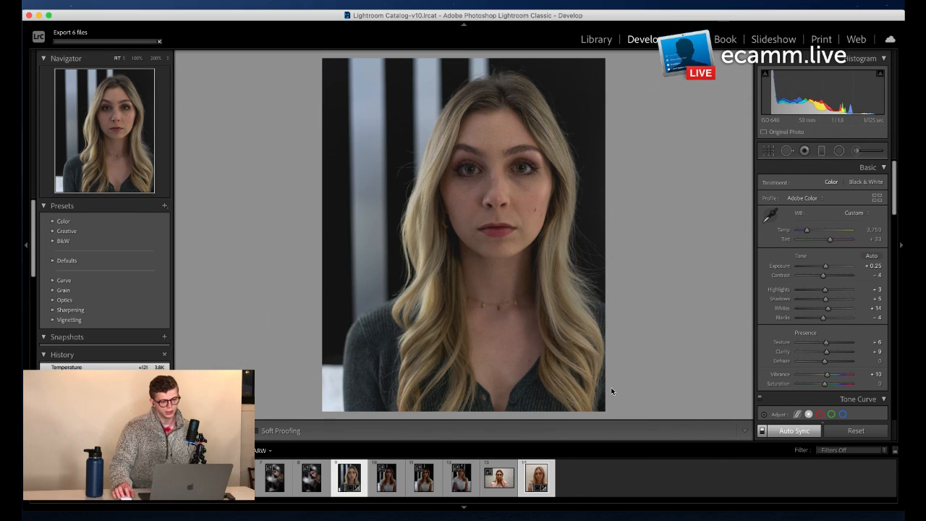